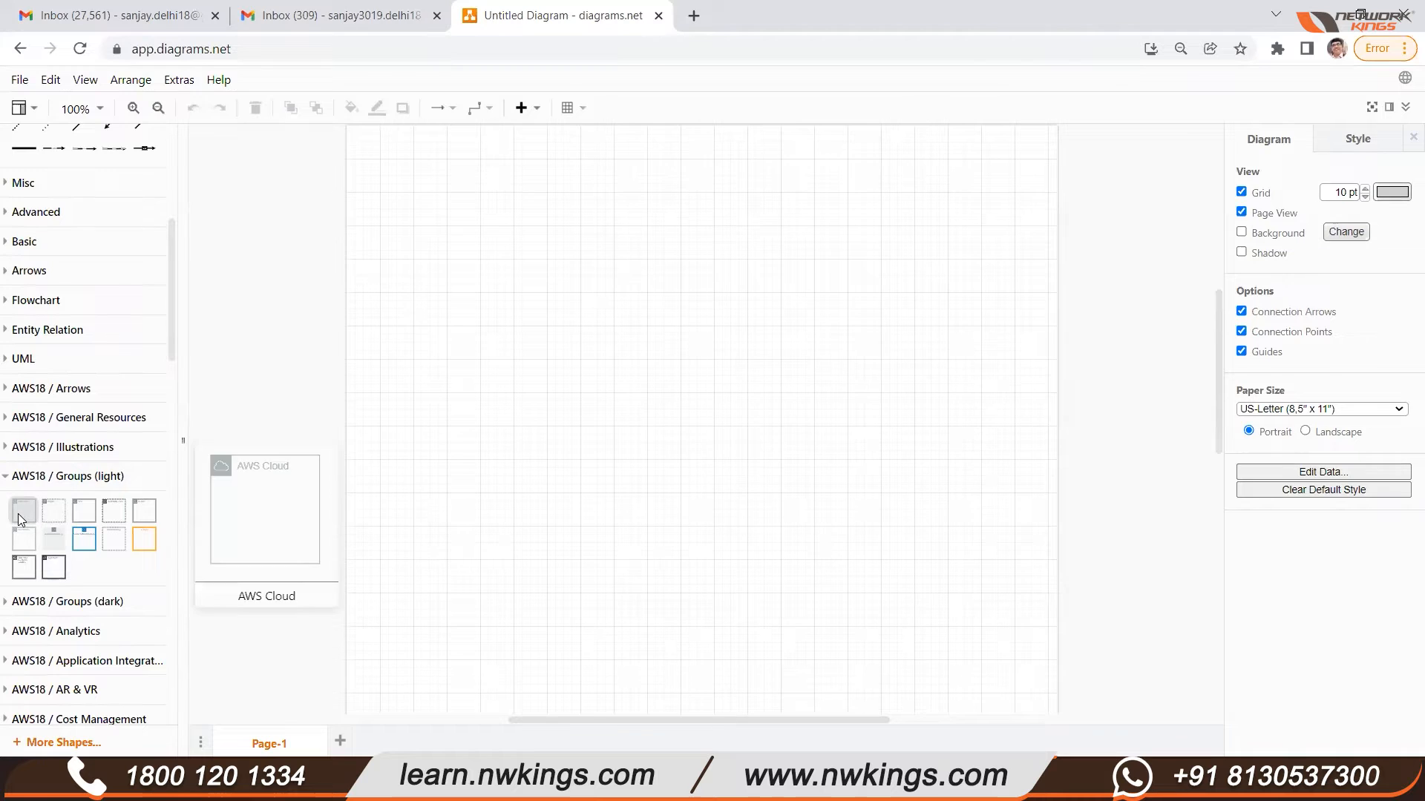
Place a large AWS Cloud group across the page and nest a slightly smaller Region group inside it.
drag(690, 416, 427, 282)
drag(487, 334, 1047, 695)
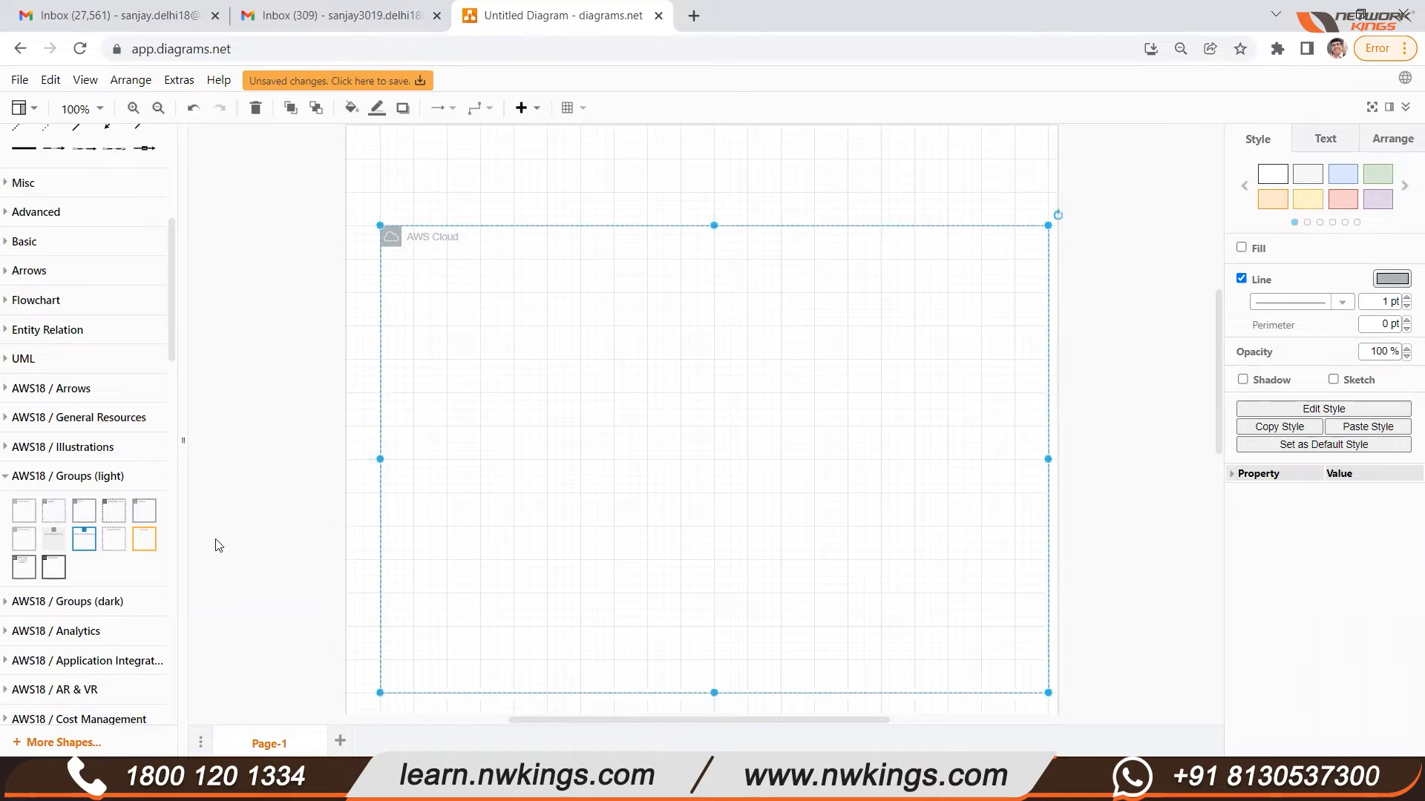
click(62, 520)
drag(700, 416, 465, 312)
drag(521, 366, 1017, 676)
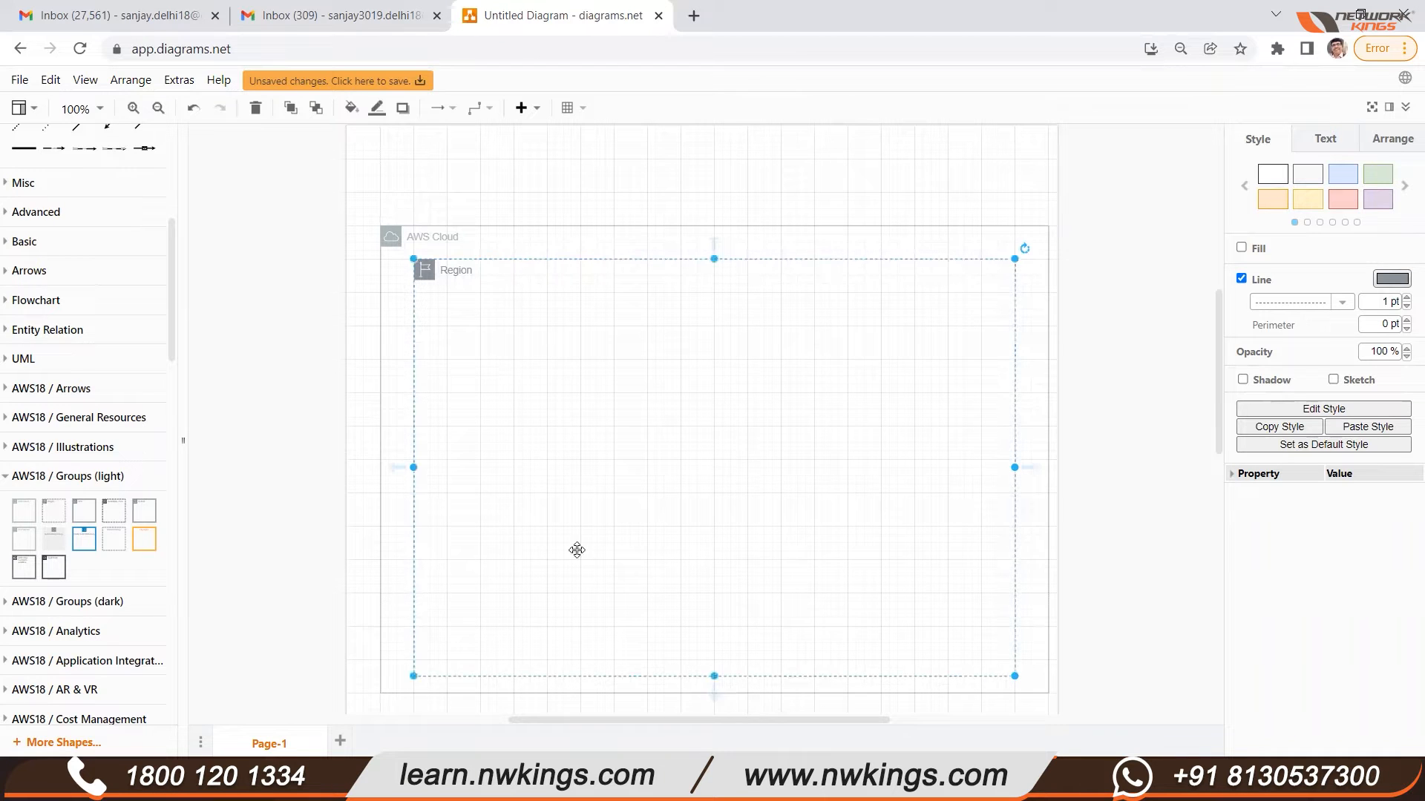
Nest a VPC group in the upper part of the Region and place two Availability zone groups side by side inside it.
click(88, 510)
drag(701, 449, 981, 560)
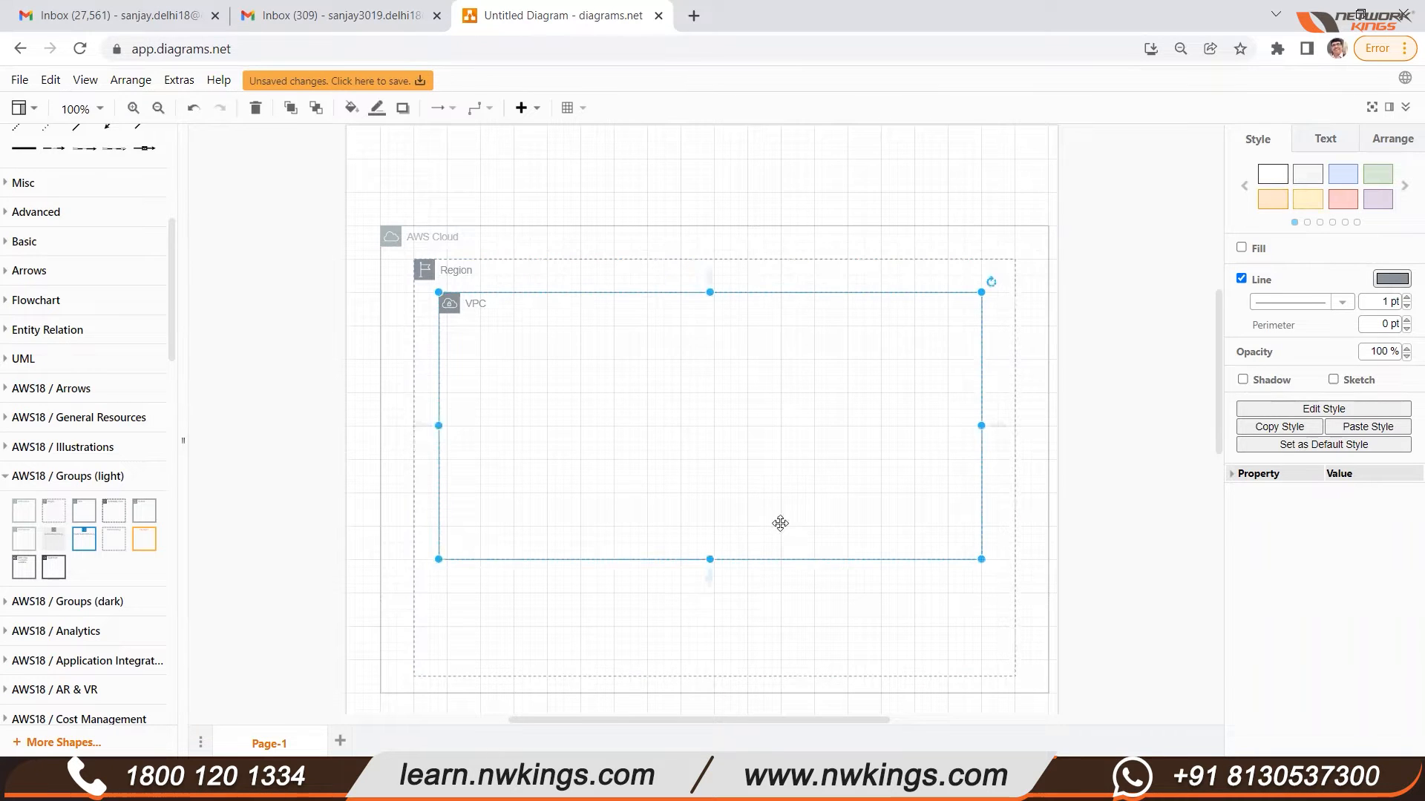
click(118, 517)
drag(714, 413, 538, 379)
drag(580, 436, 918, 477)
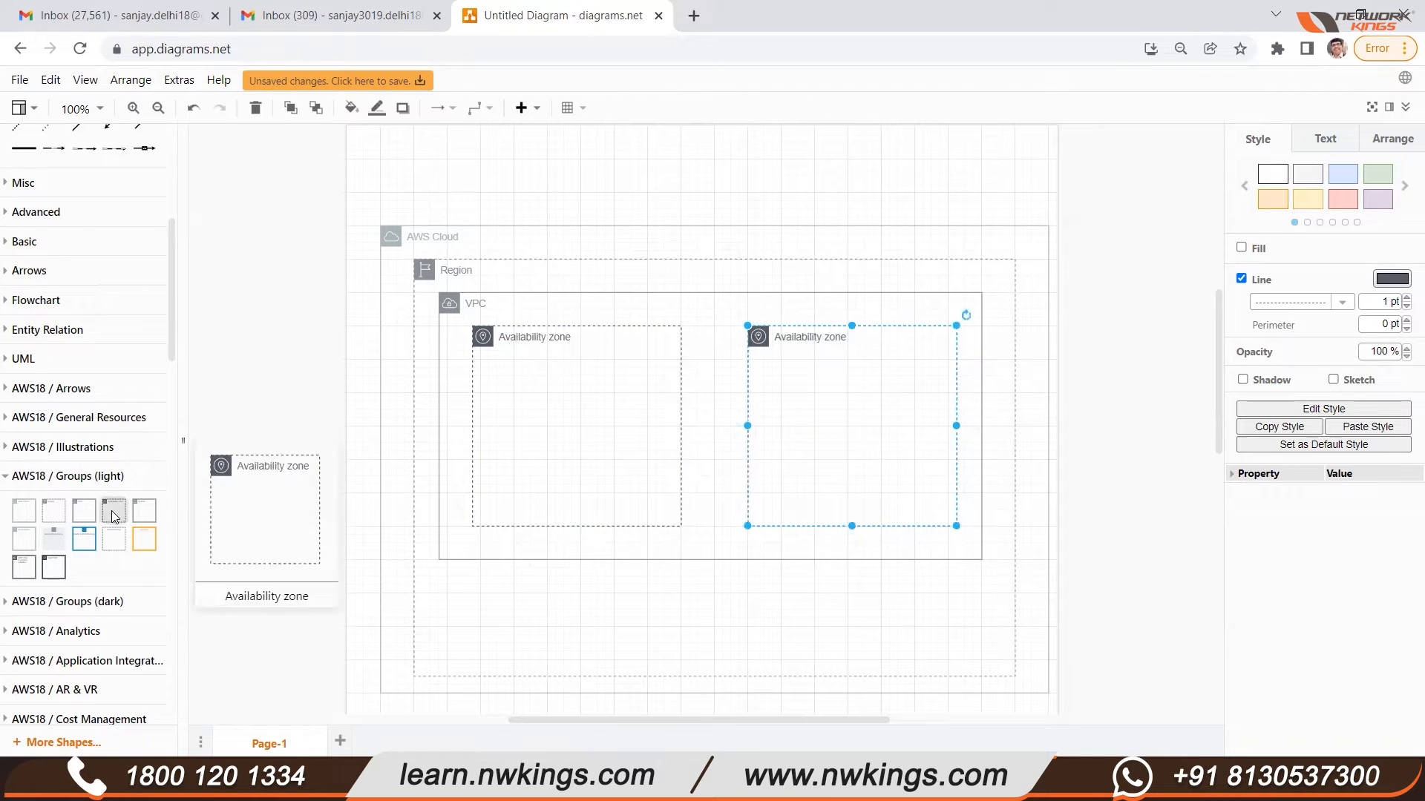
Place a Subnet group inside each of the two Availability zones.
click(153, 512)
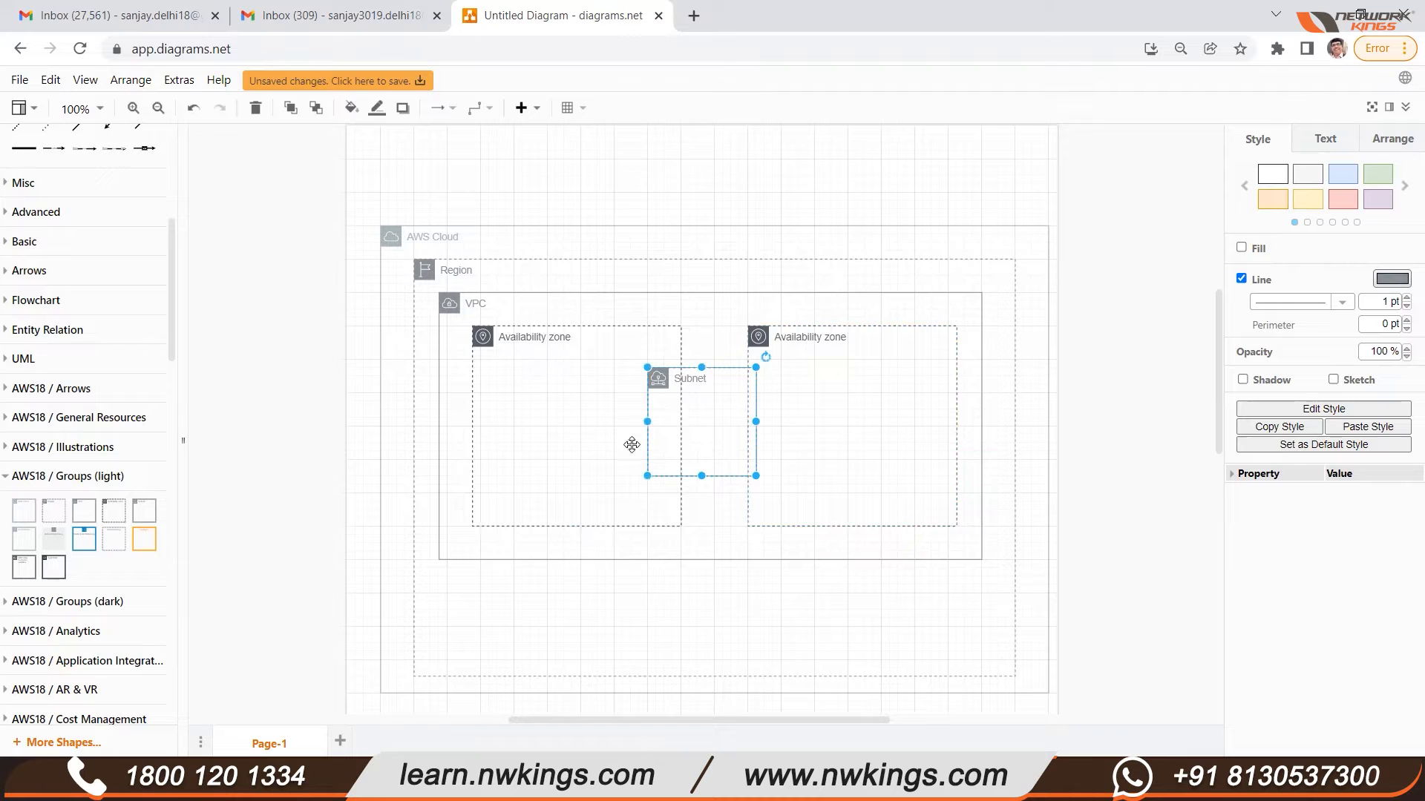
drag(713, 431, 910, 476)
key(ctrl+d)
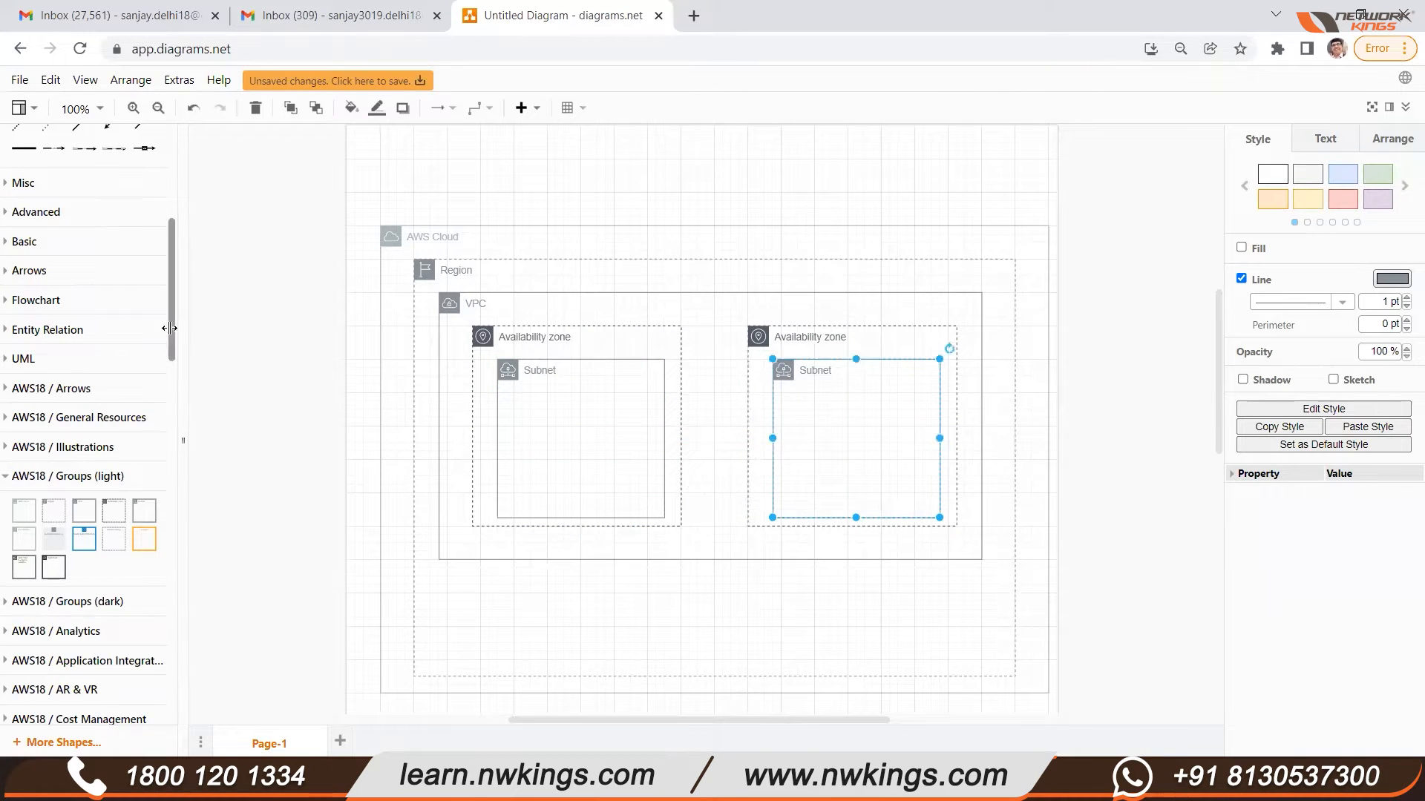
Search the shapes for "efs" and place the red file system icon inside the Region, centred below the VPC.
drag(171, 316, 173, 177)
click(94, 151)
text(e)
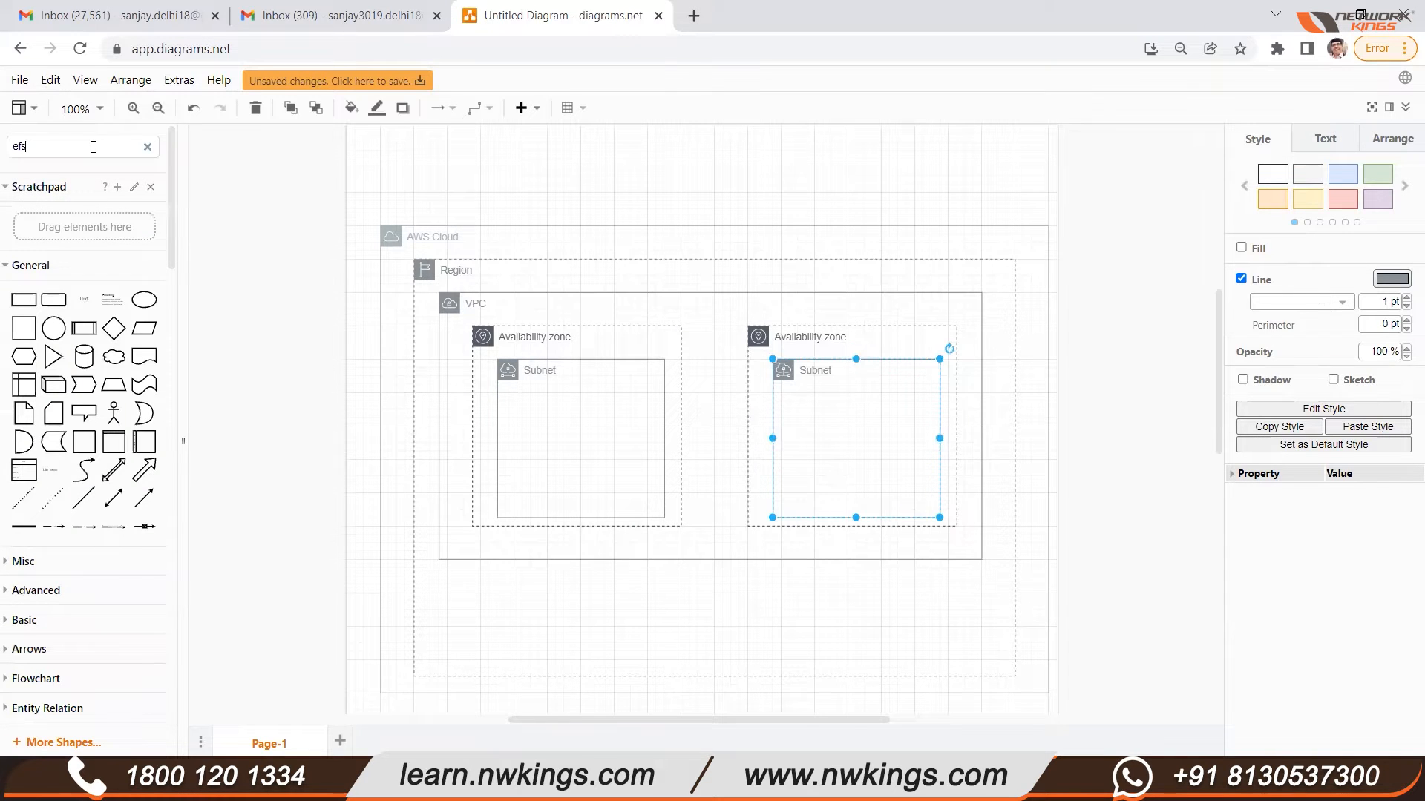
text(fs)
key(Return)
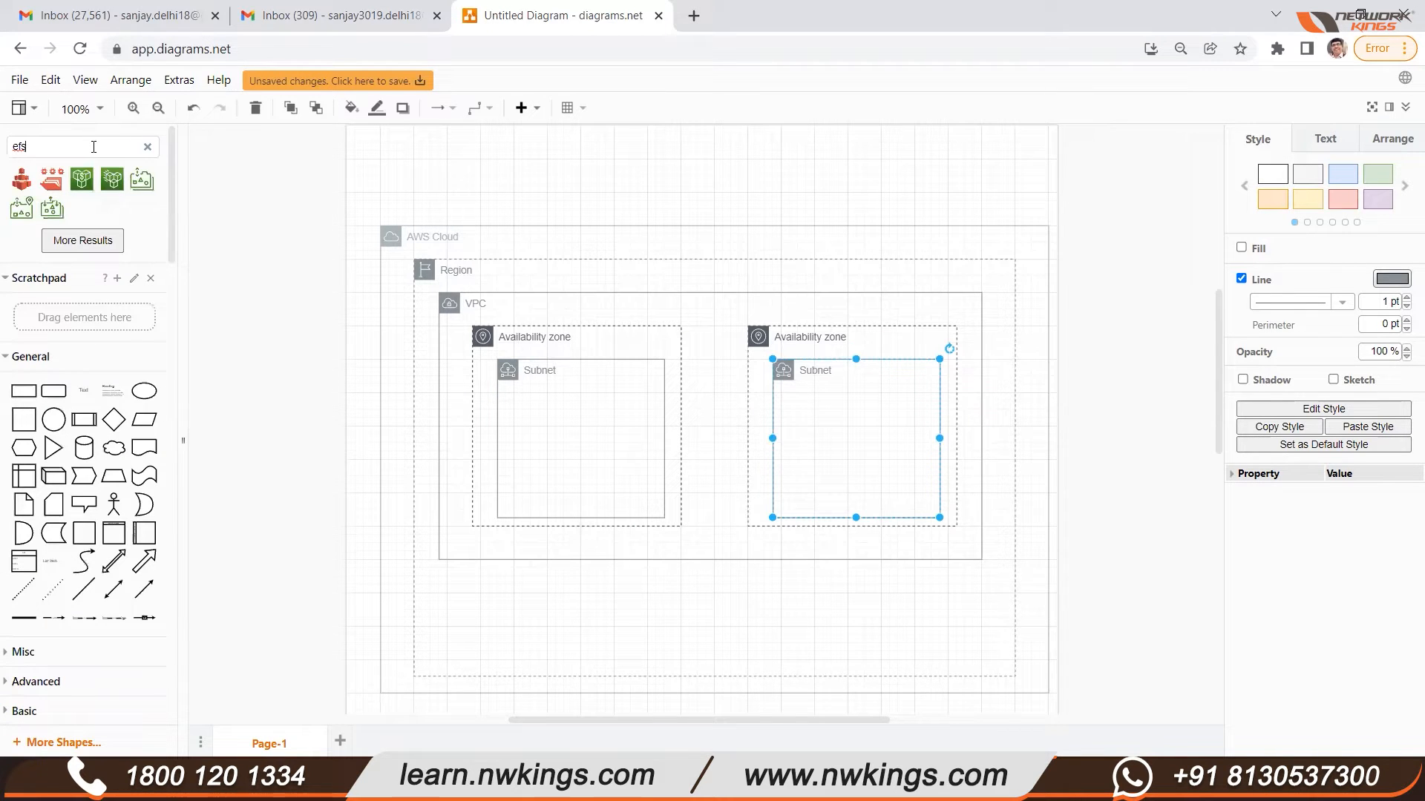
drag(52, 179, 683, 605)
drag(729, 653, 726, 636)
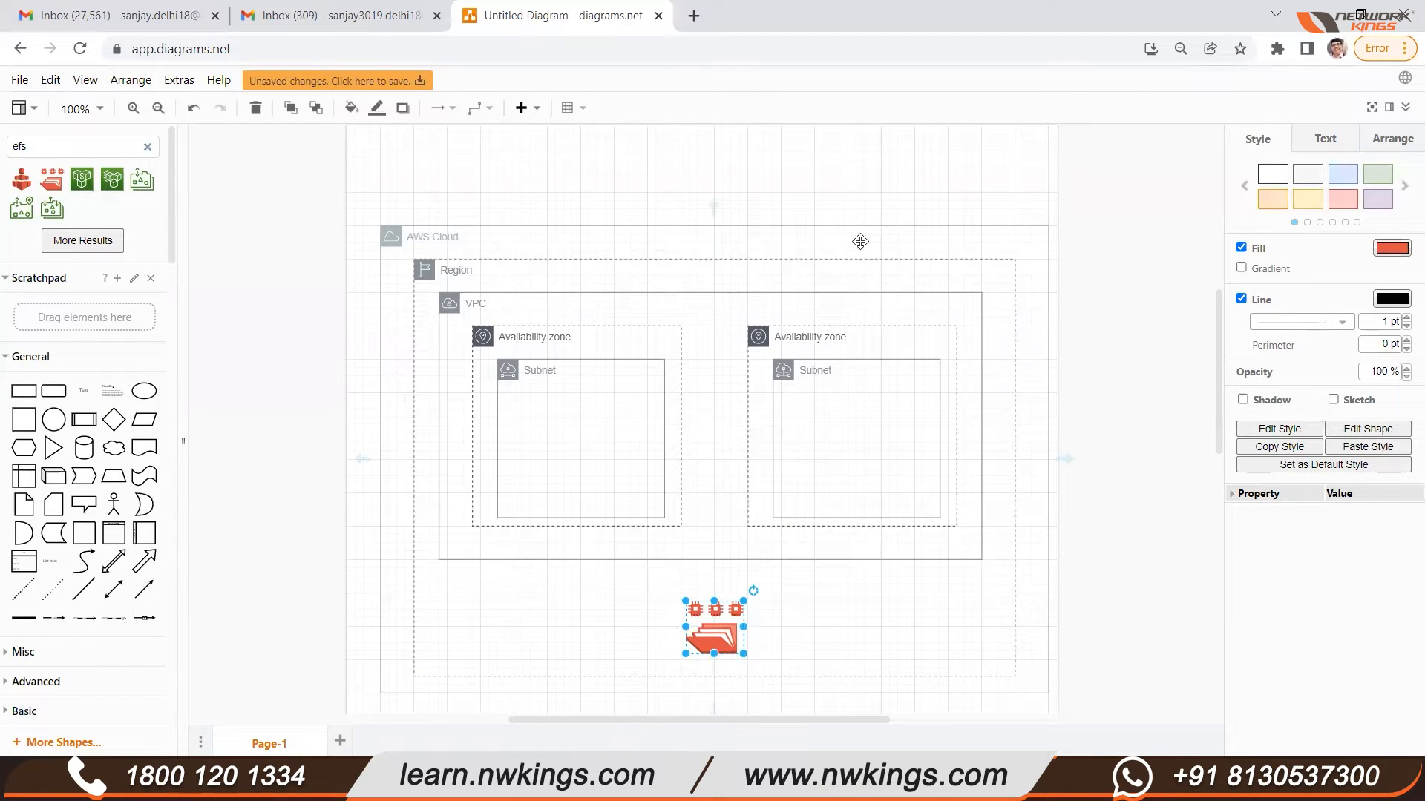
Apply the light grey style to the AWS Cloud group, yellow to the Region and orange to the VPC.
click(891, 234)
click(991, 273)
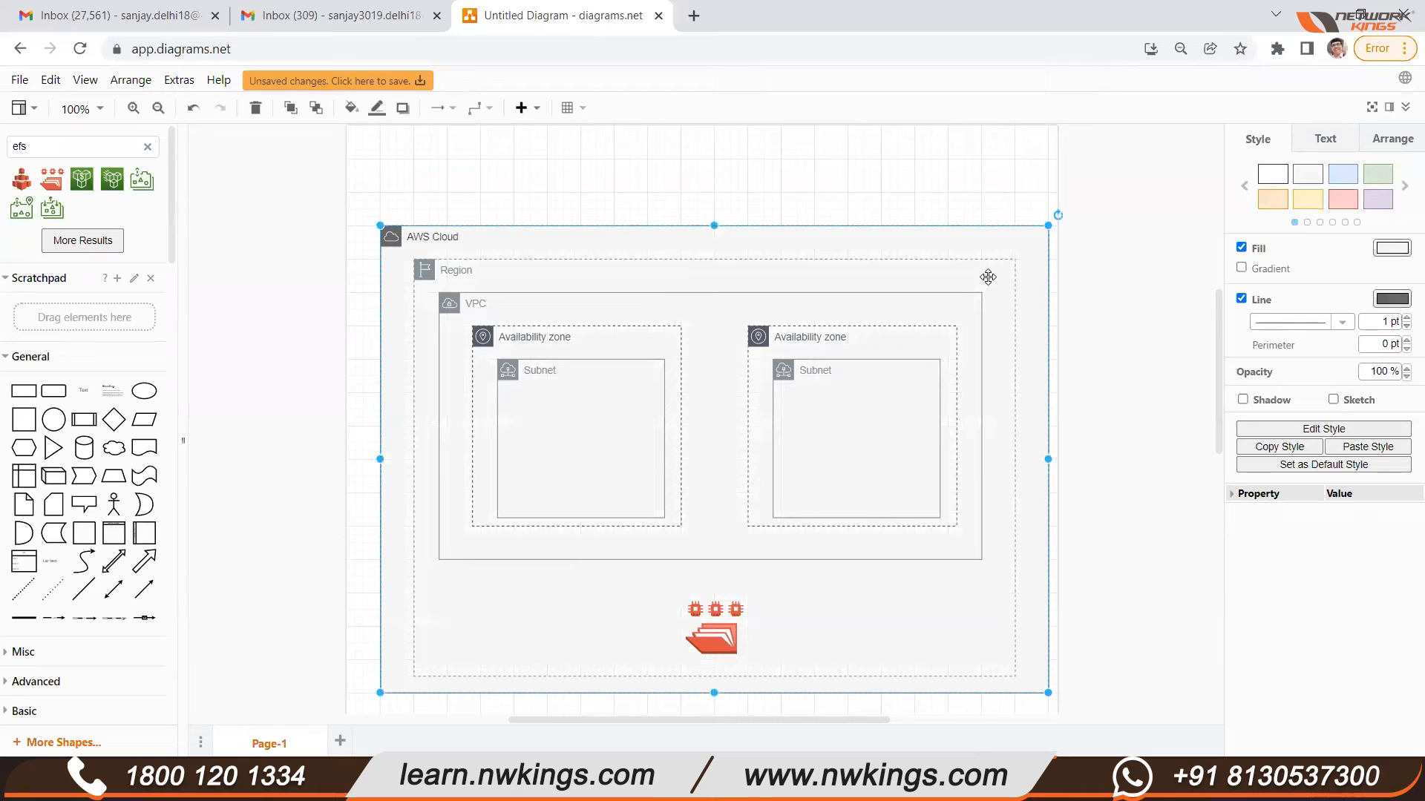
click(1309, 207)
click(697, 311)
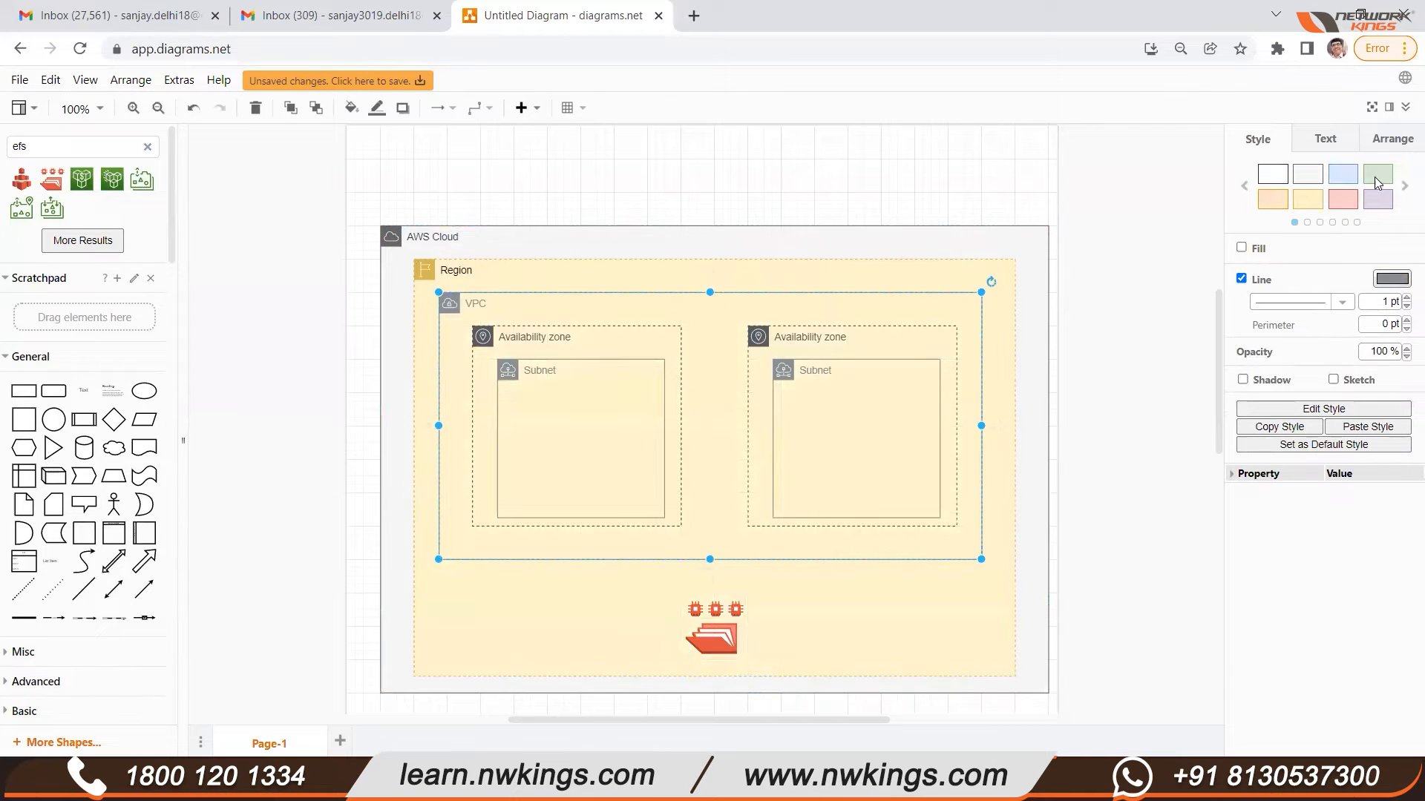
click(1272, 200)
Apply the green style to both Availability zones and the white style to both Subnets.
click(607, 348)
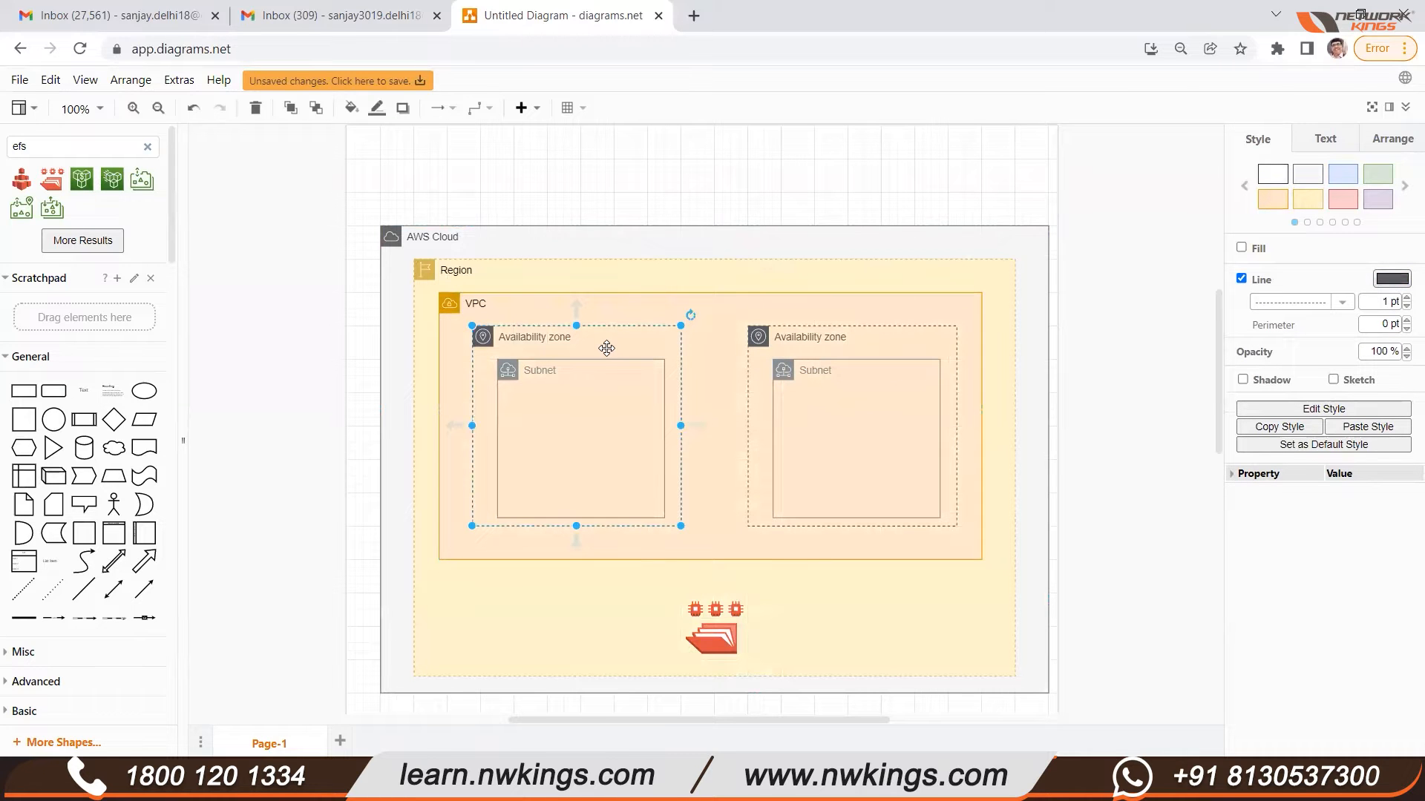
shift+click(889, 330)
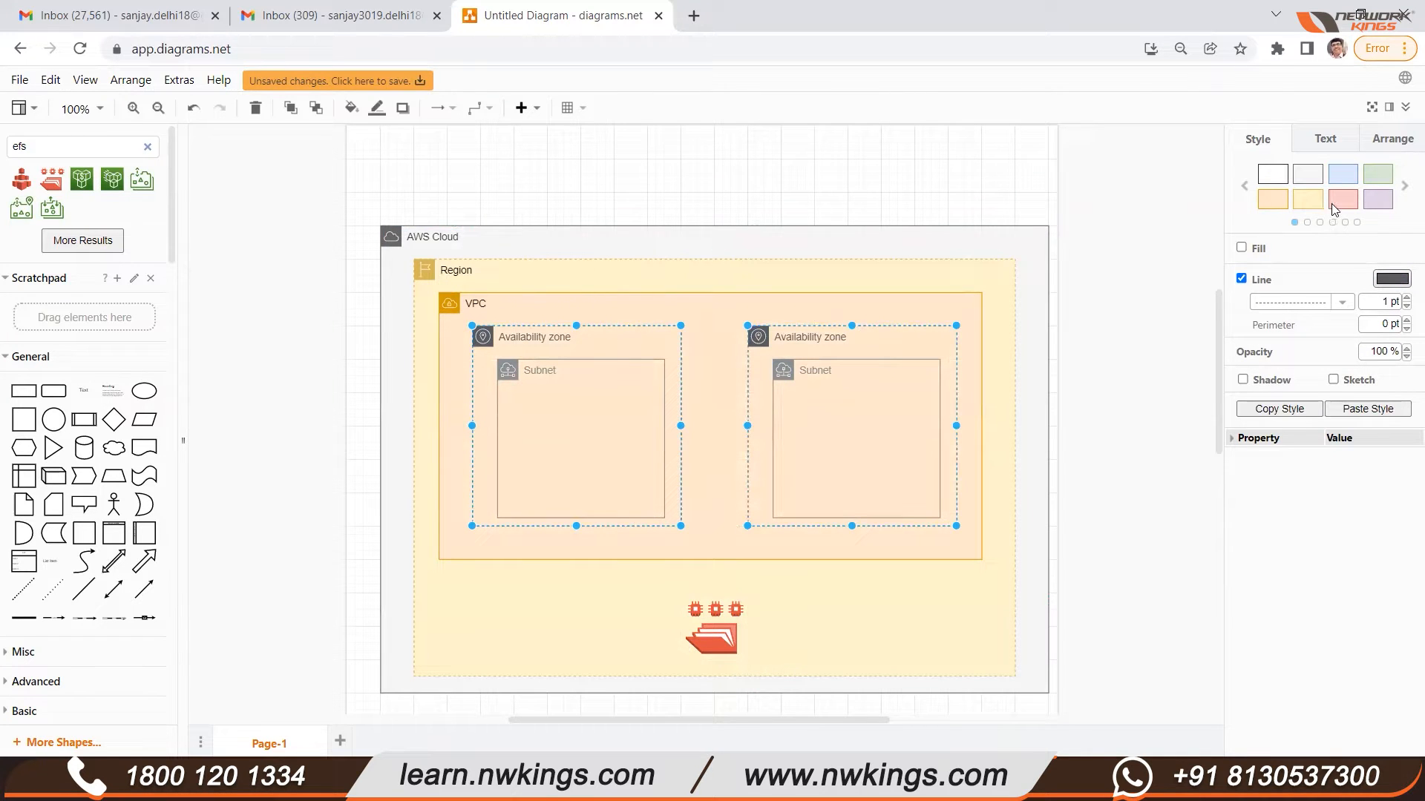
click(1371, 180)
click(598, 446)
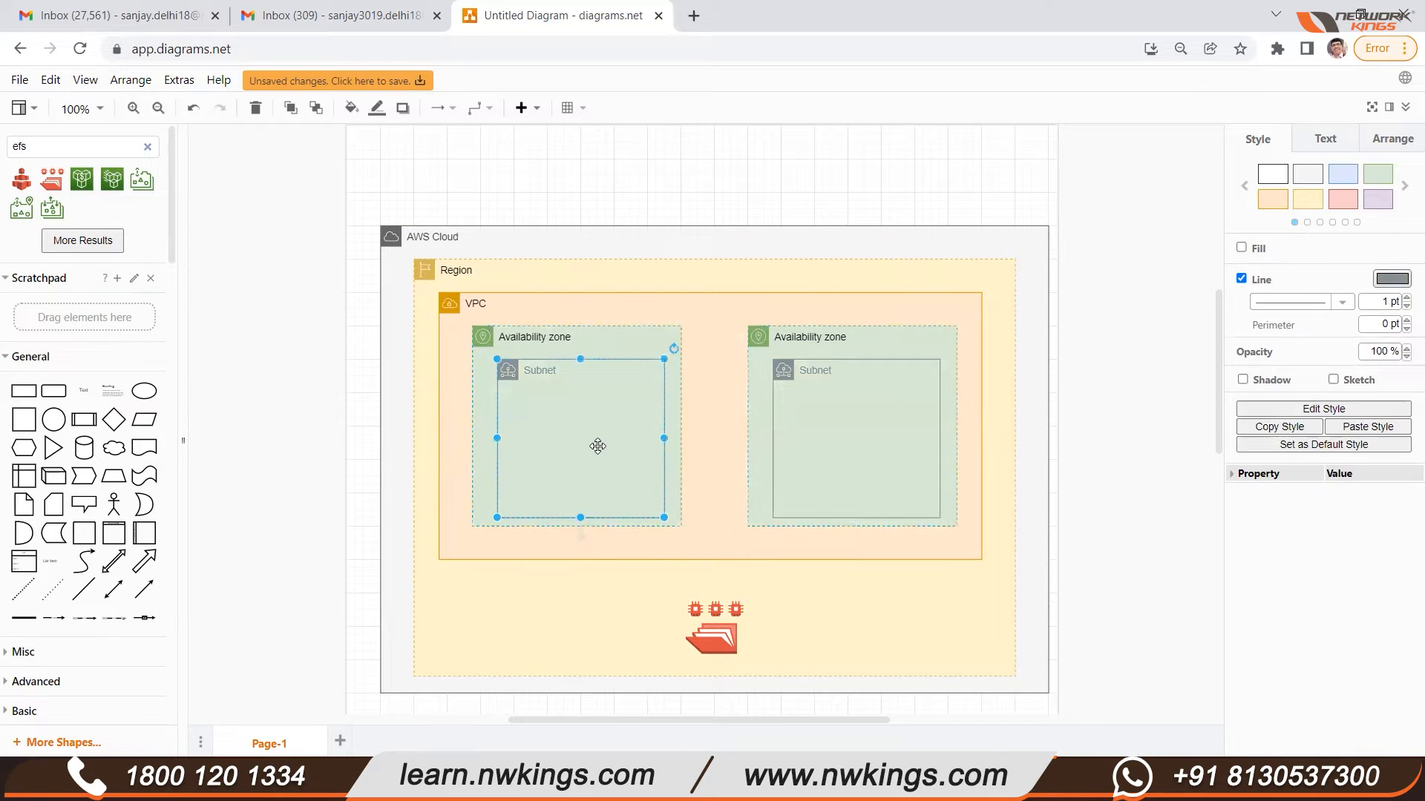
shift+click(914, 411)
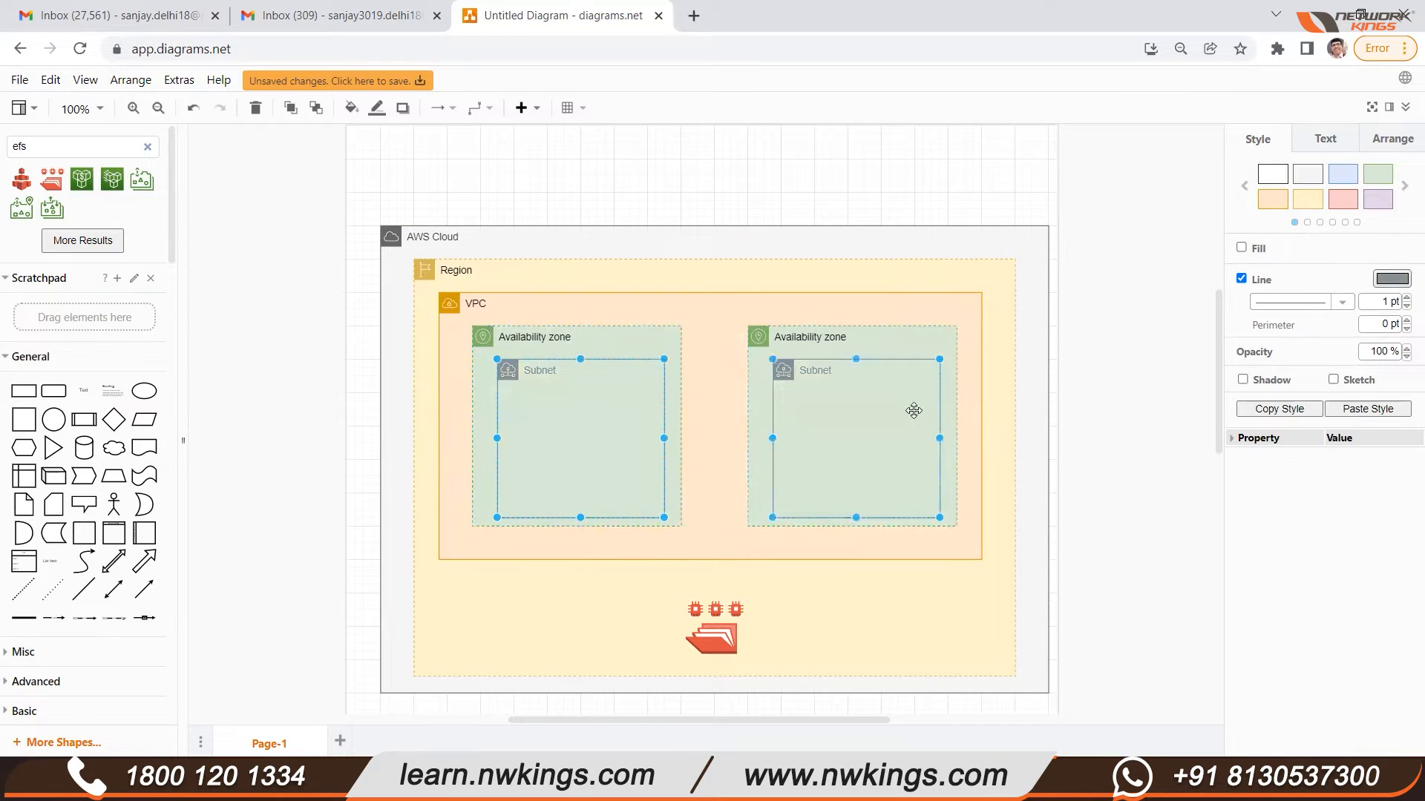
click(1286, 178)
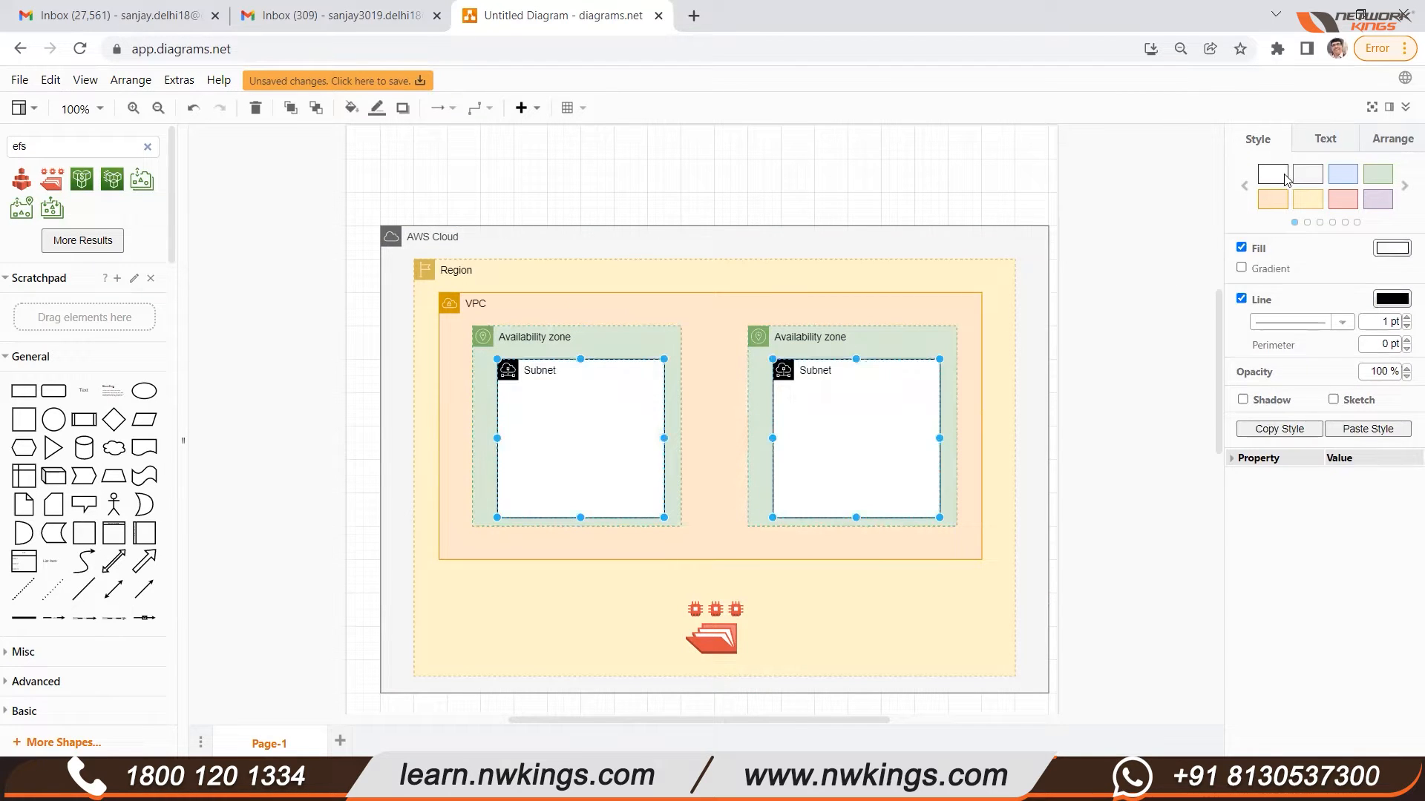
click(265, 488)
Search the shapes for "instance" and place two orange instance icons in the first Subnet and one in the second.
drag(30, 147, 3, 145)
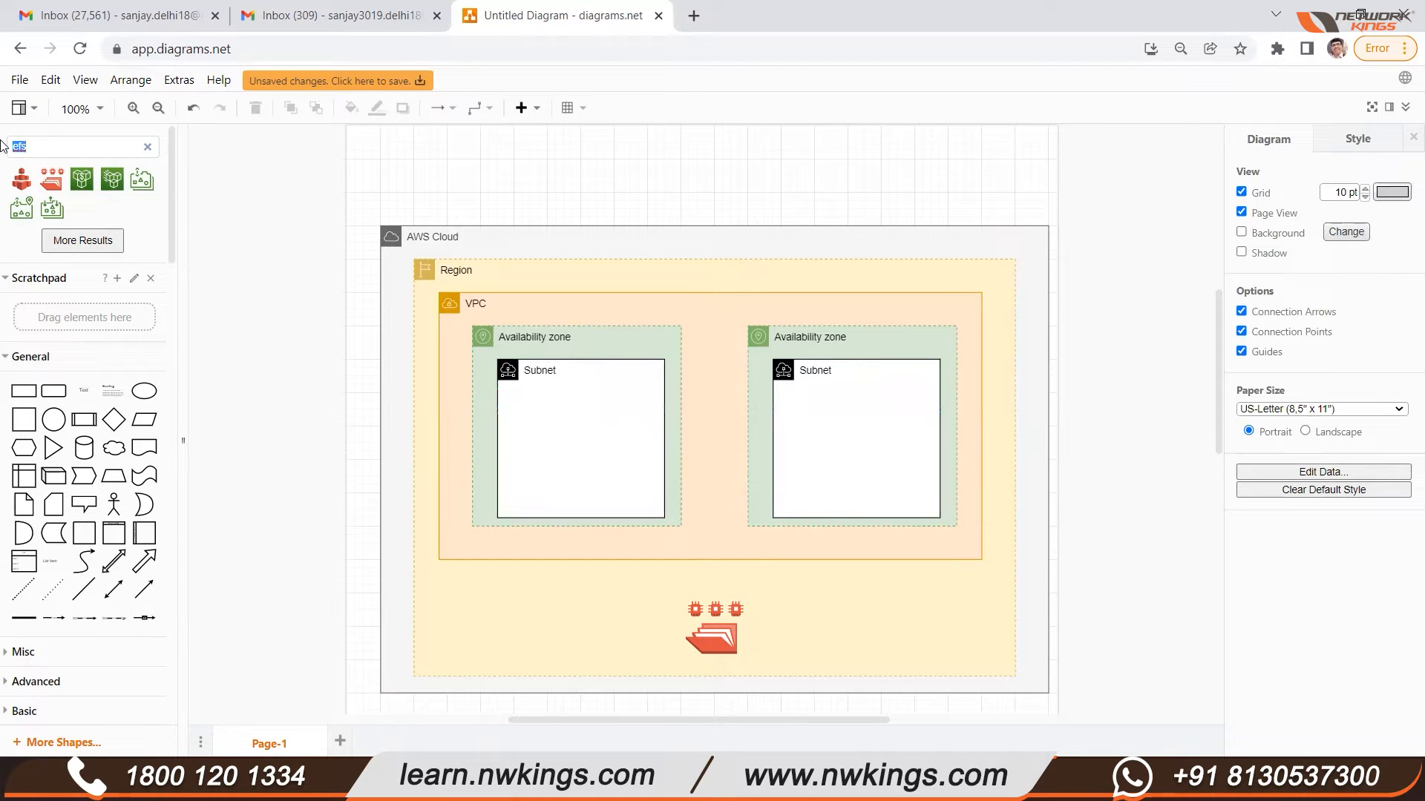
text(instance)
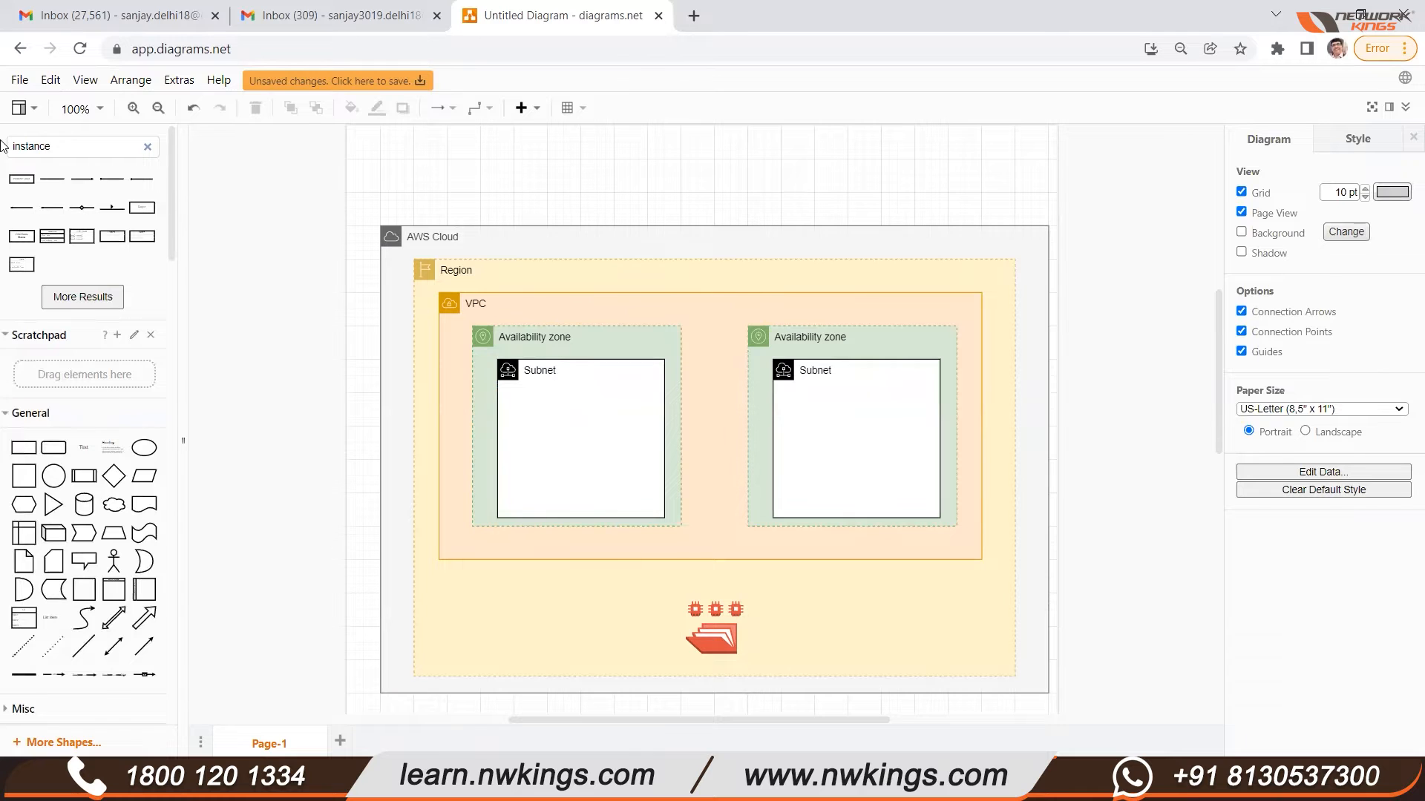
drag(112, 264, 849, 417)
key(ctrl+d)
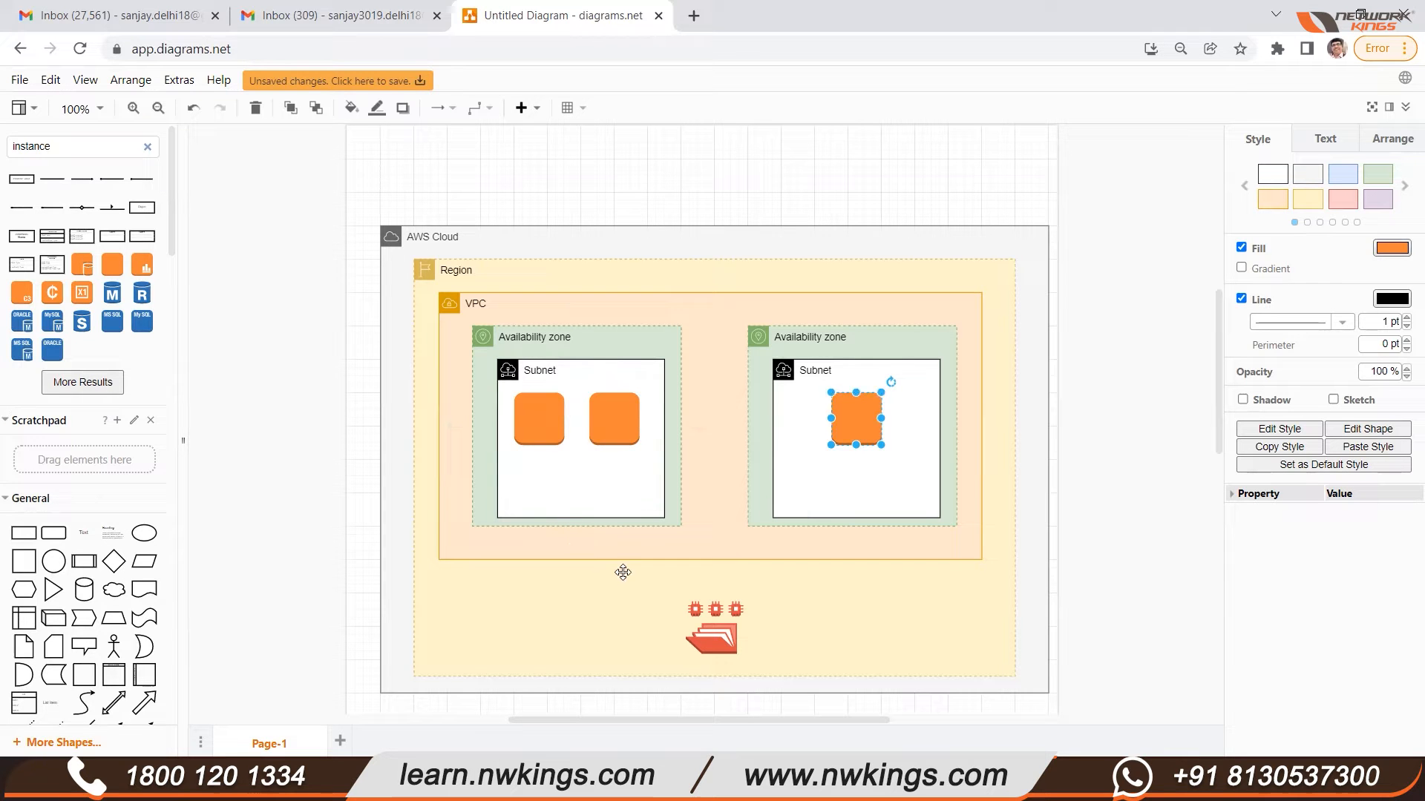
Search the shapes for "network interface" and place a purple network interface icon on the lower edge of each Subnet.
drag(70, 146, 1, 125)
text(network)
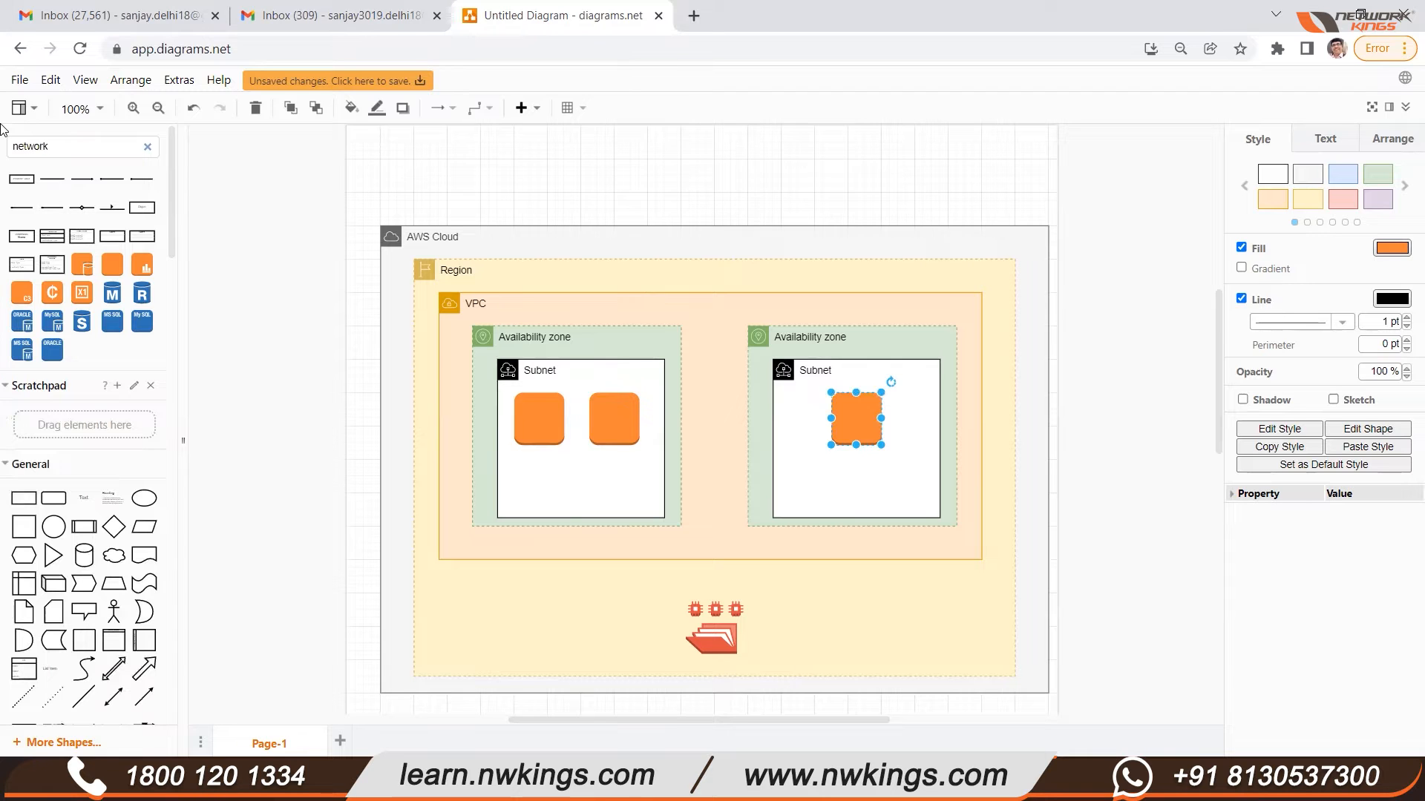
text( interface)
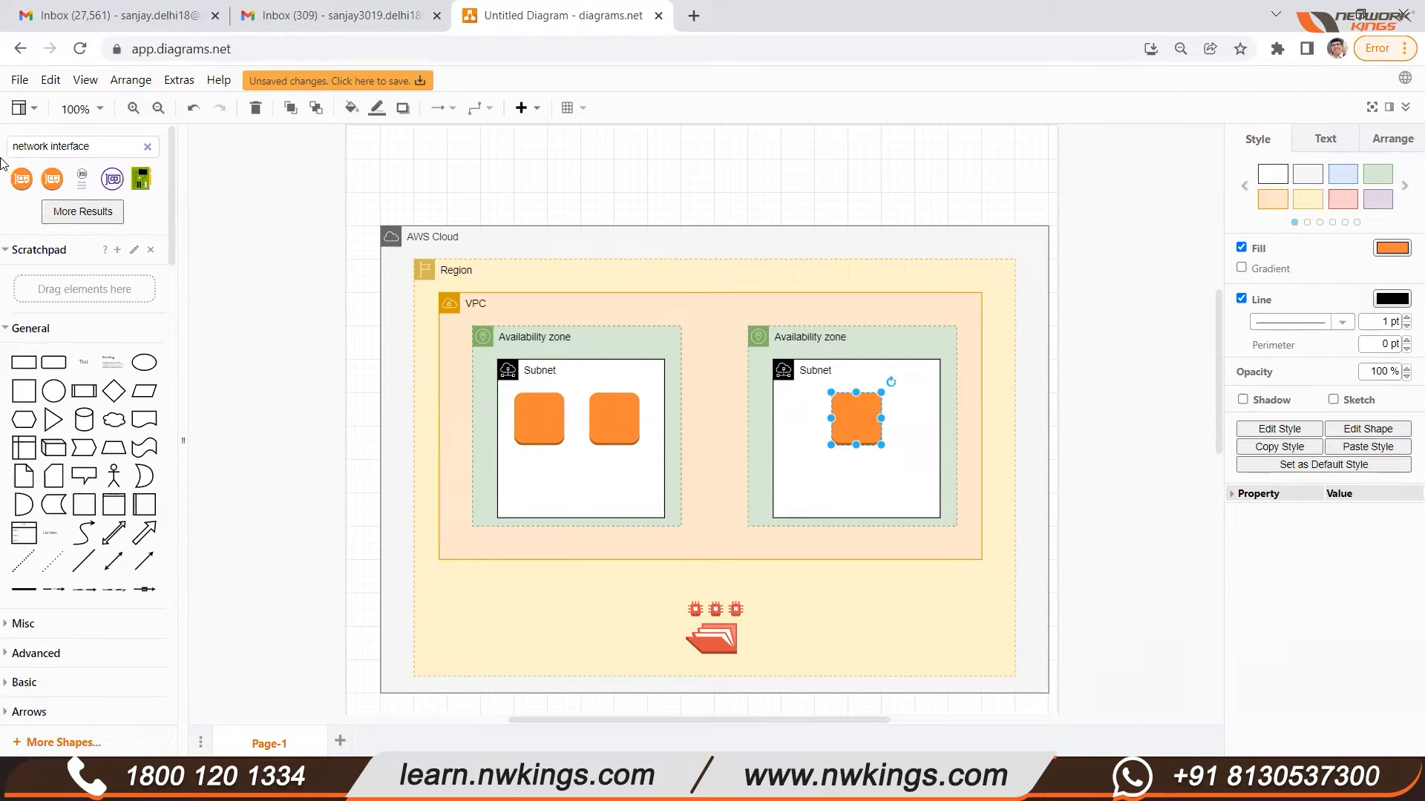
drag(112, 179, 860, 527)
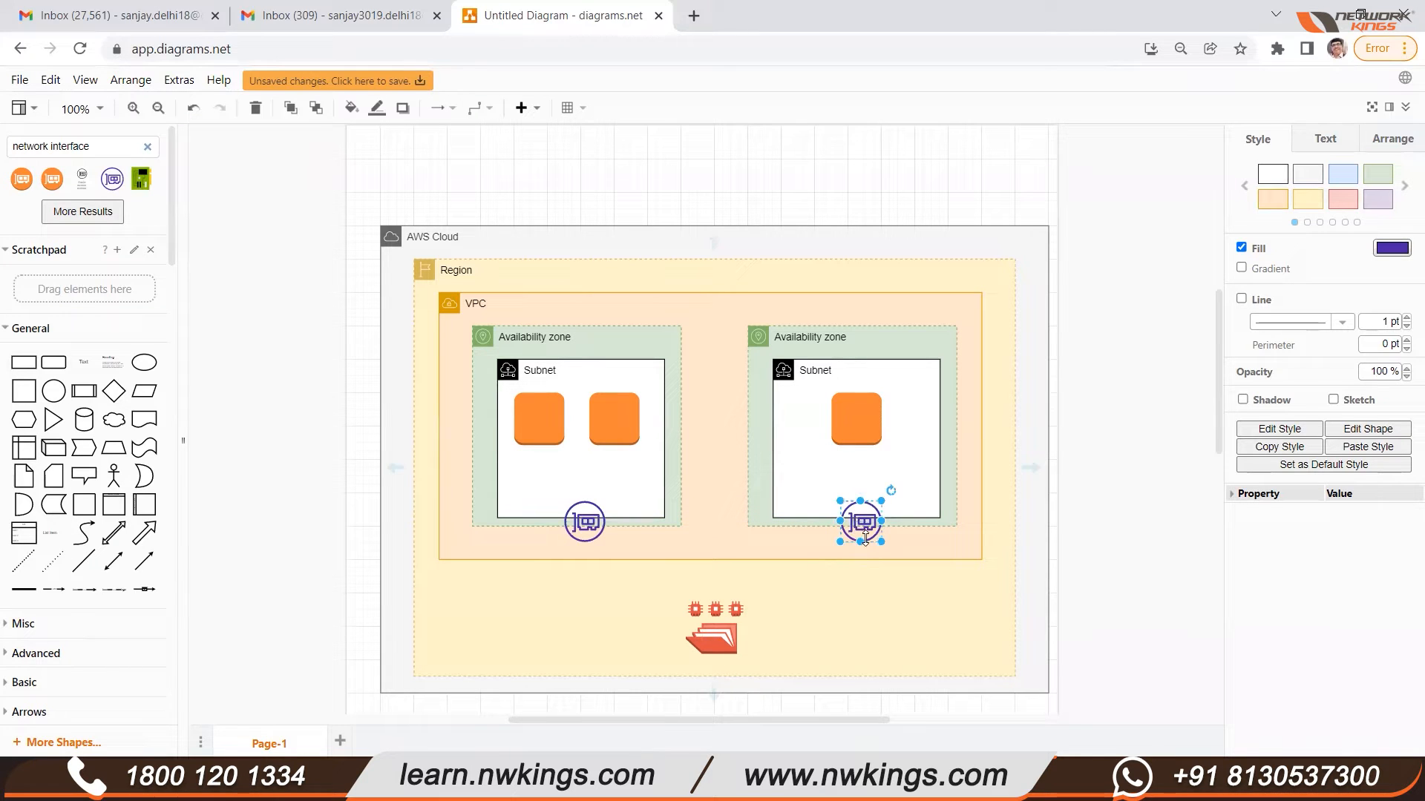
Connect the file system icon to both network interface icons with arrows.
click(721, 635)
drag(763, 626, 863, 547)
click(702, 635)
drag(666, 628, 568, 542)
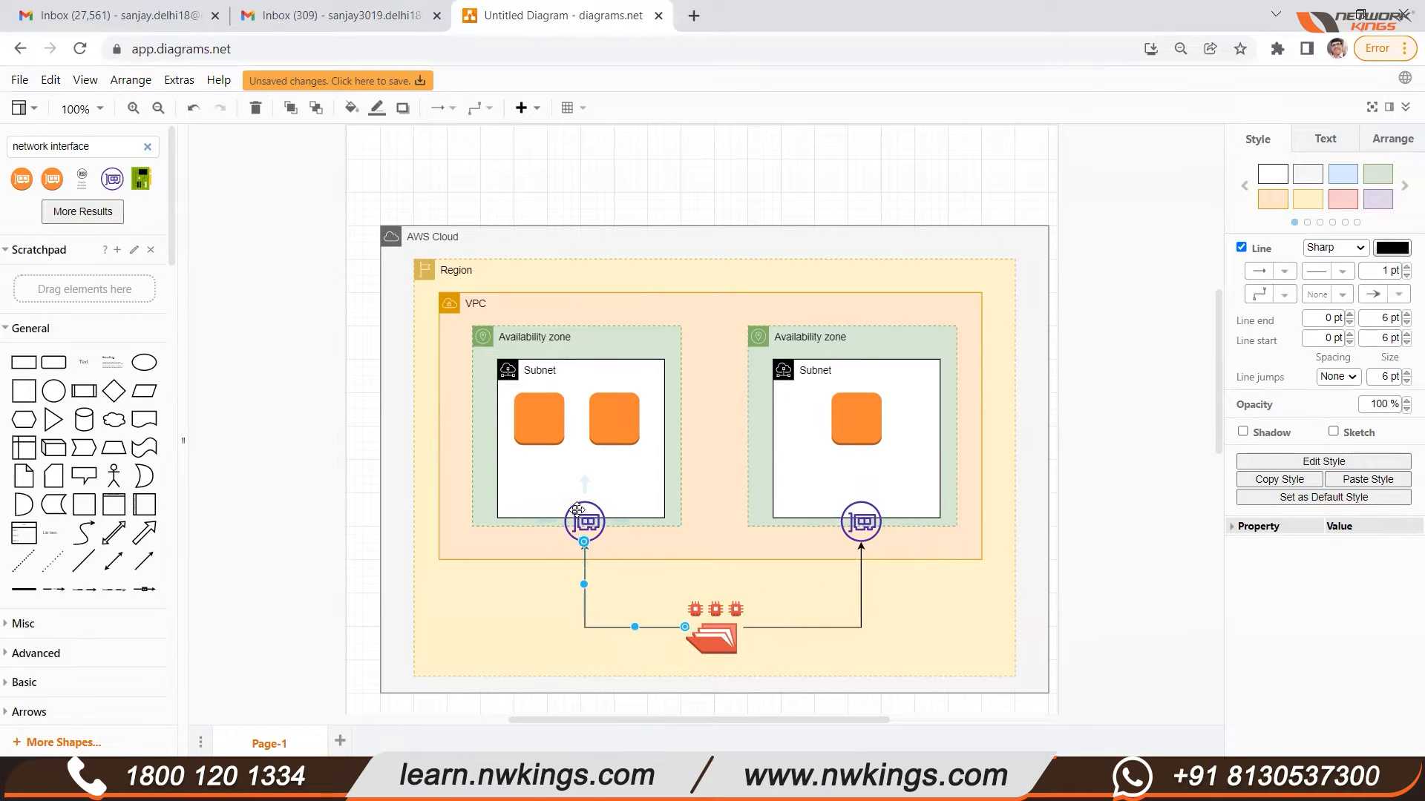
Draw arrows from each network interface to the instances in its own Subnet.
click(578, 510)
drag(585, 479, 616, 449)
click(587, 511)
click(587, 522)
click(860, 514)
drag(861, 481, 859, 425)
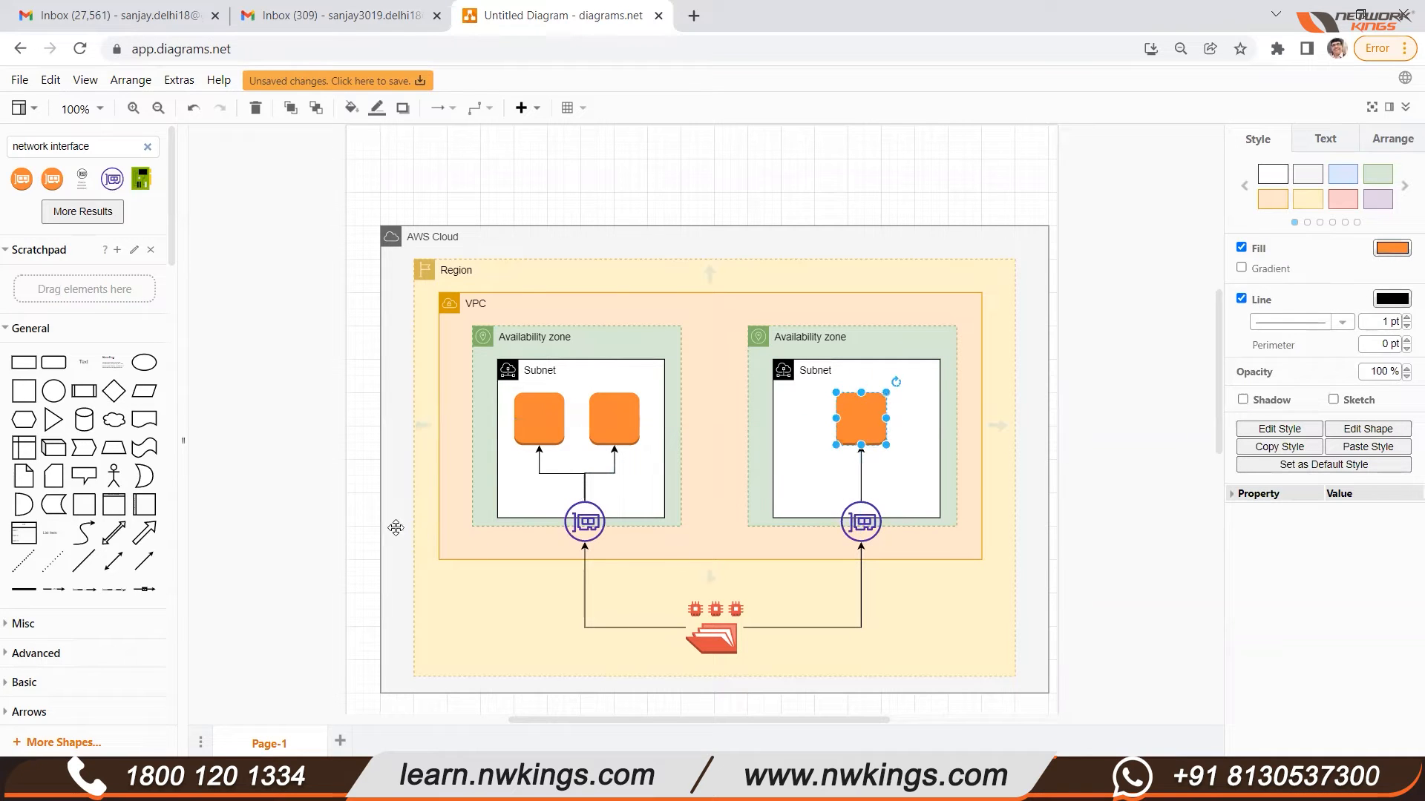
click(321, 542)
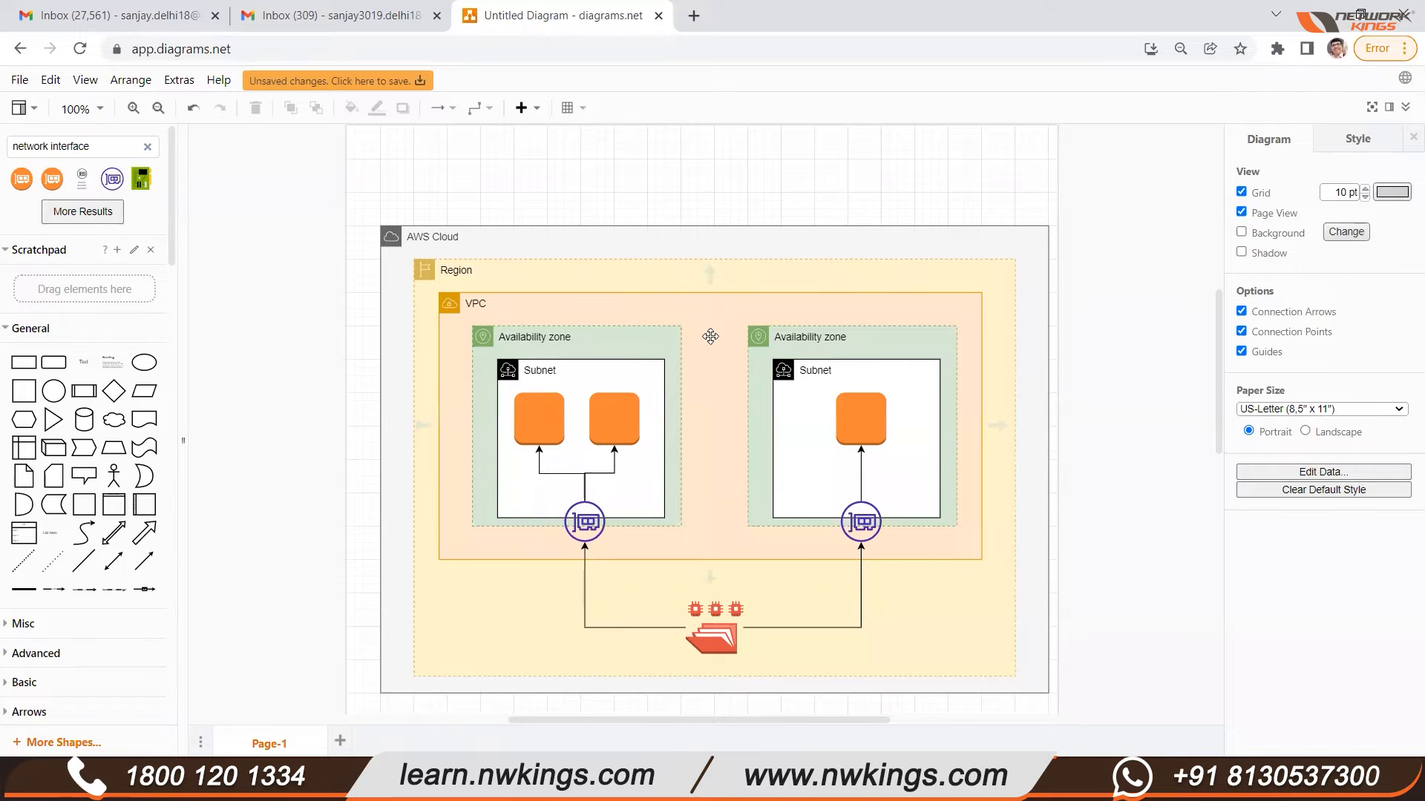
Search the shapes for "internet" and place the orange gateway icon on the VPC's upper edge and a blue cloud above the AWS Cloud group.
drag(9, 143, 2, 138)
text(internet)
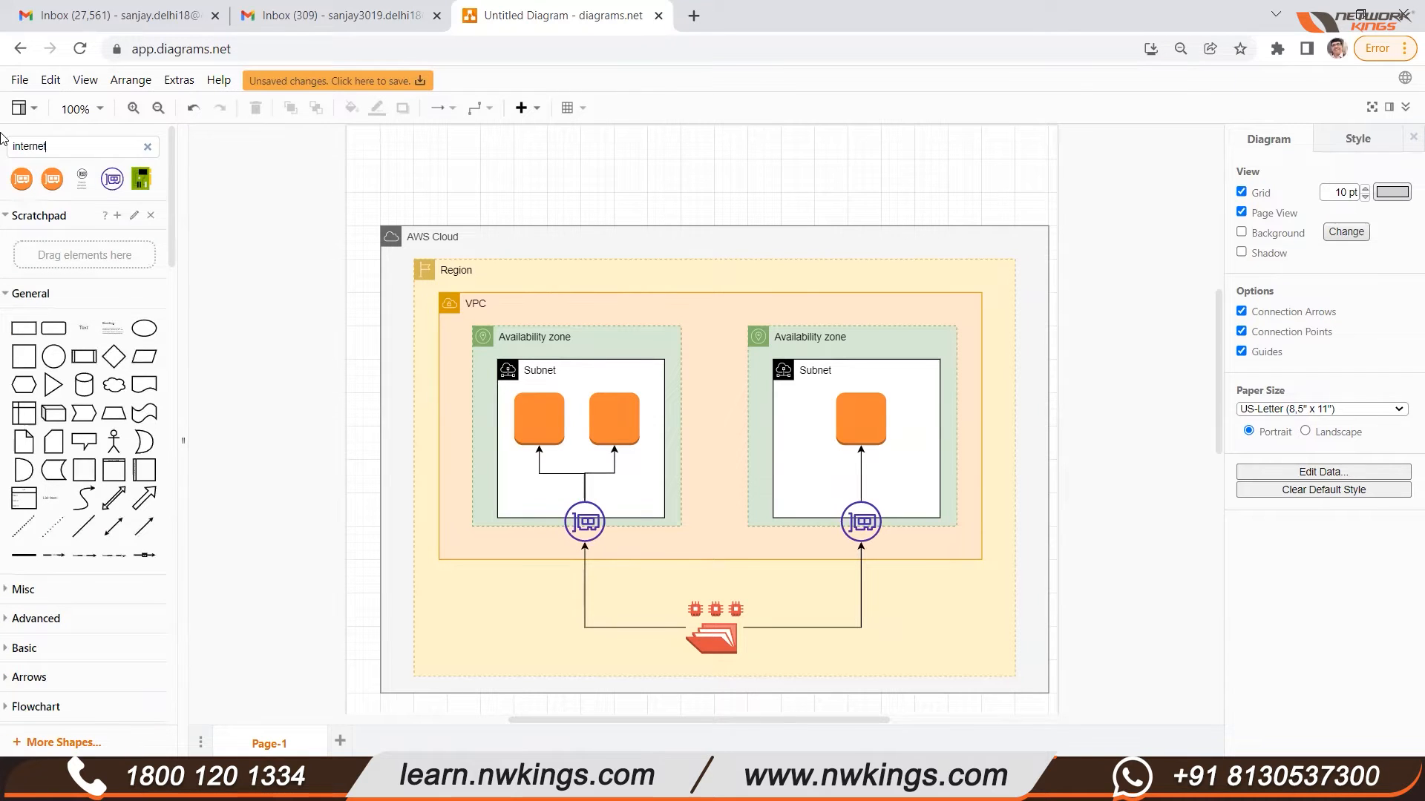
drag(141, 182, 683, 264)
double_click(29, 151)
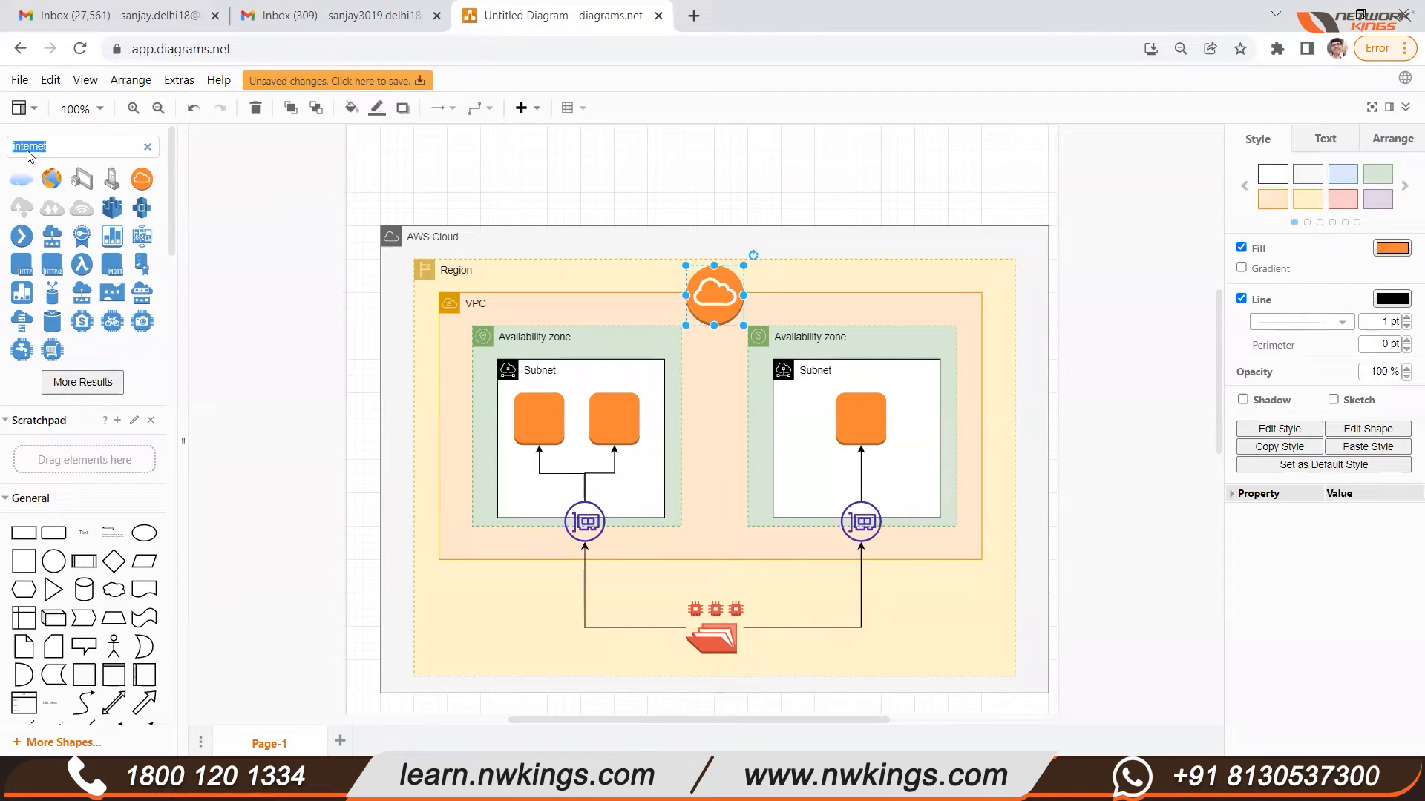
drag(21, 179, 767, 225)
drag(700, 193, 709, 178)
Connect the orange gateway icon to the blue internet cloud with an arrow and align the cloud directly above the gateway.
click(716, 289)
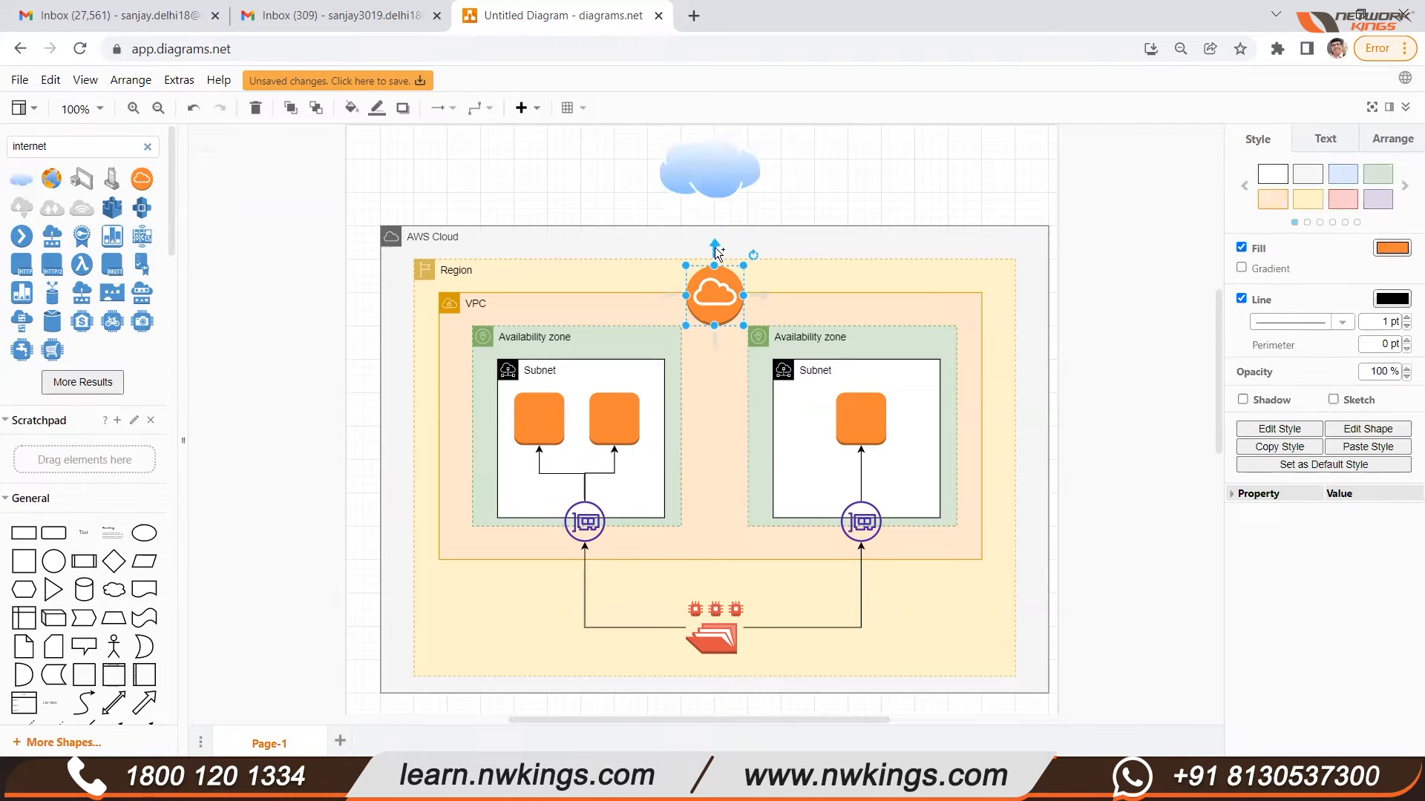
drag(714, 249, 714, 191)
click(713, 169)
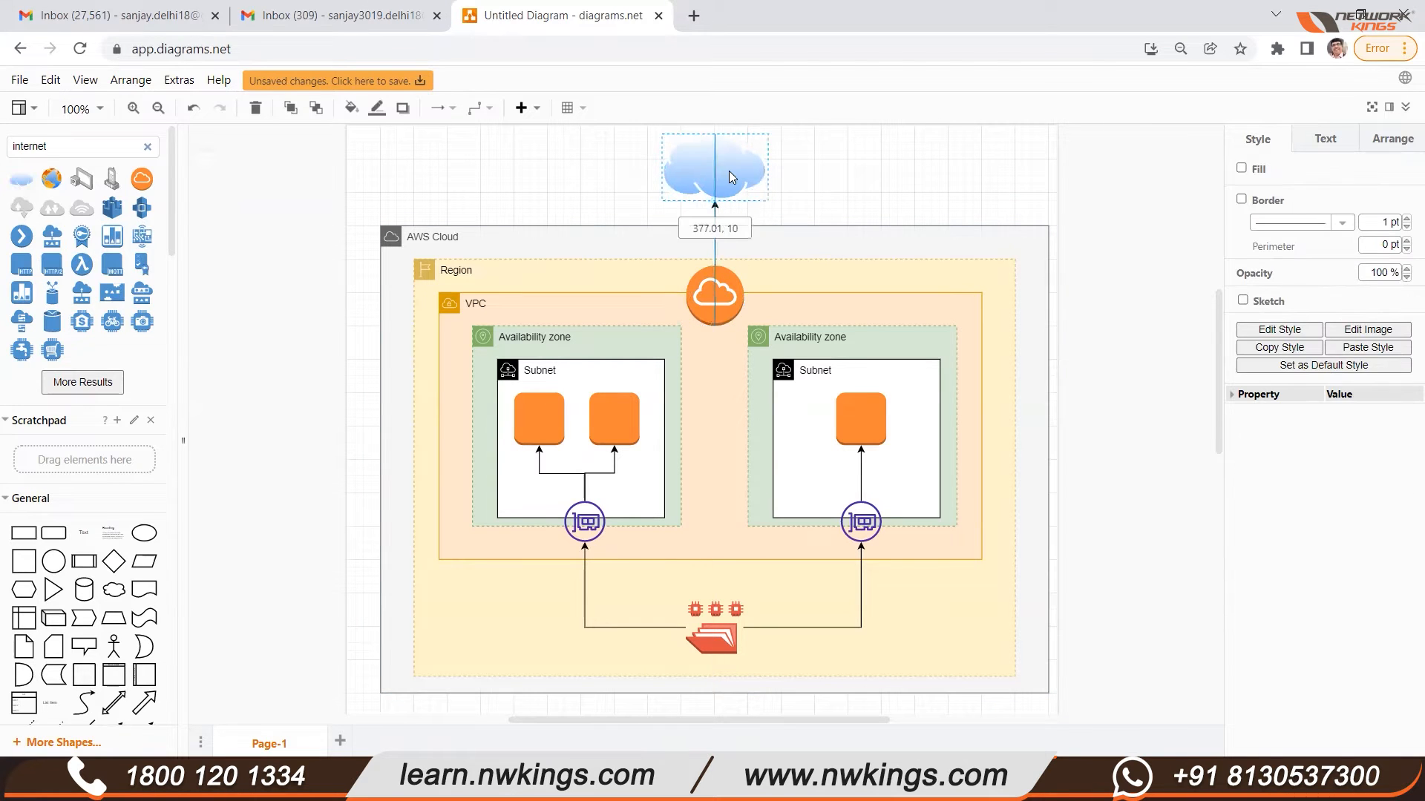
Search the shapes for "user", place a user icon beside the internet cloud and connect it to the cloud with an arrow.
drag(61, 145, 2, 139)
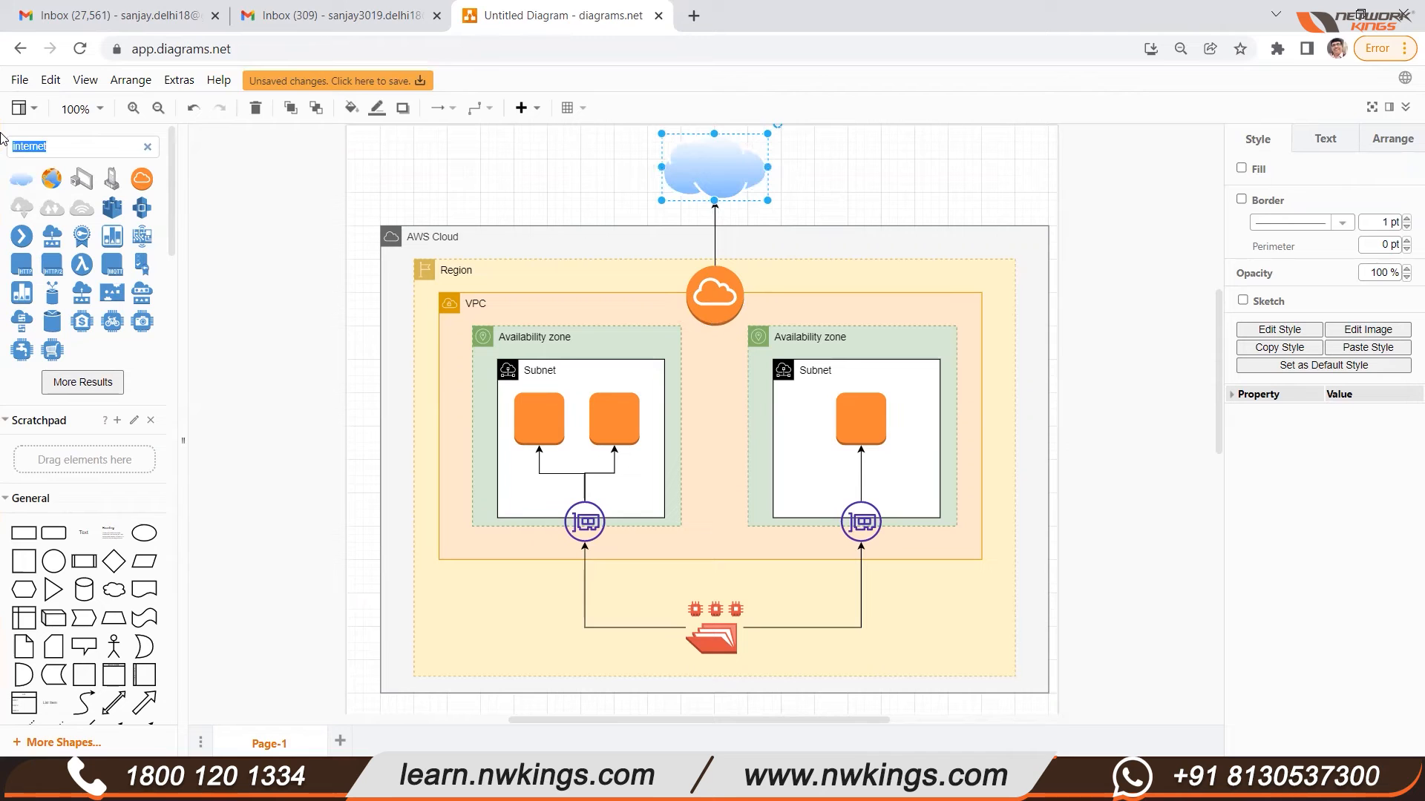
text(user)
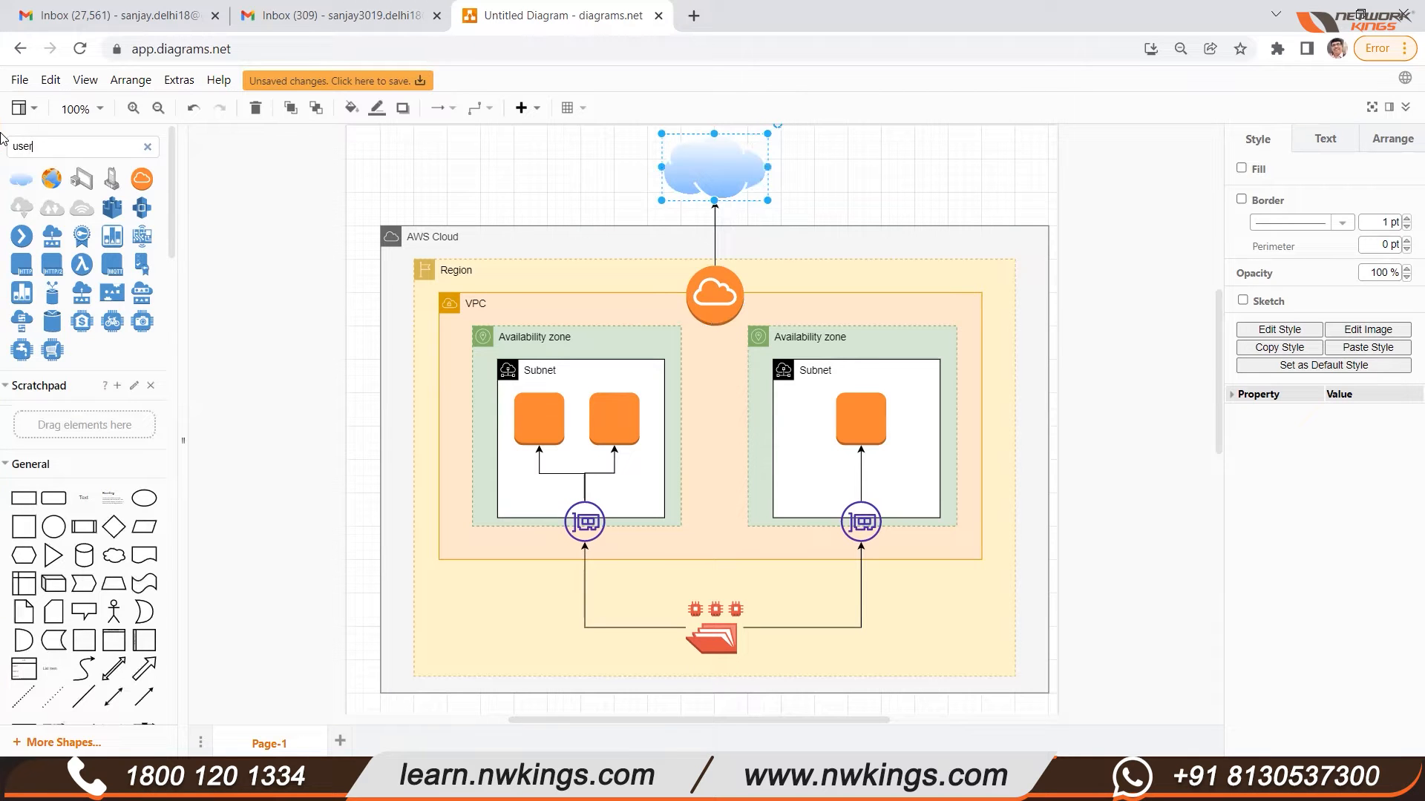
key(Return)
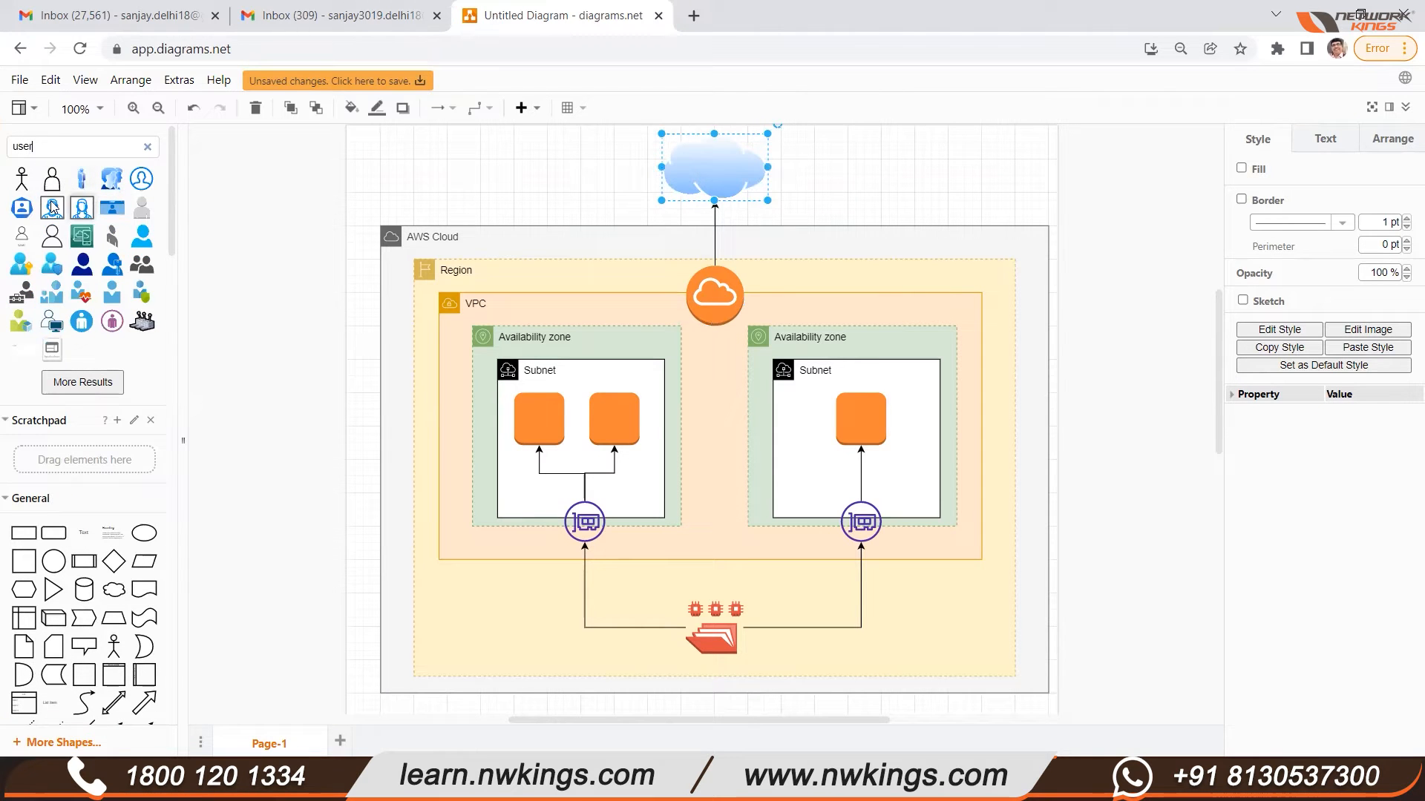
drag(58, 215, 766, 167)
click(282, 419)
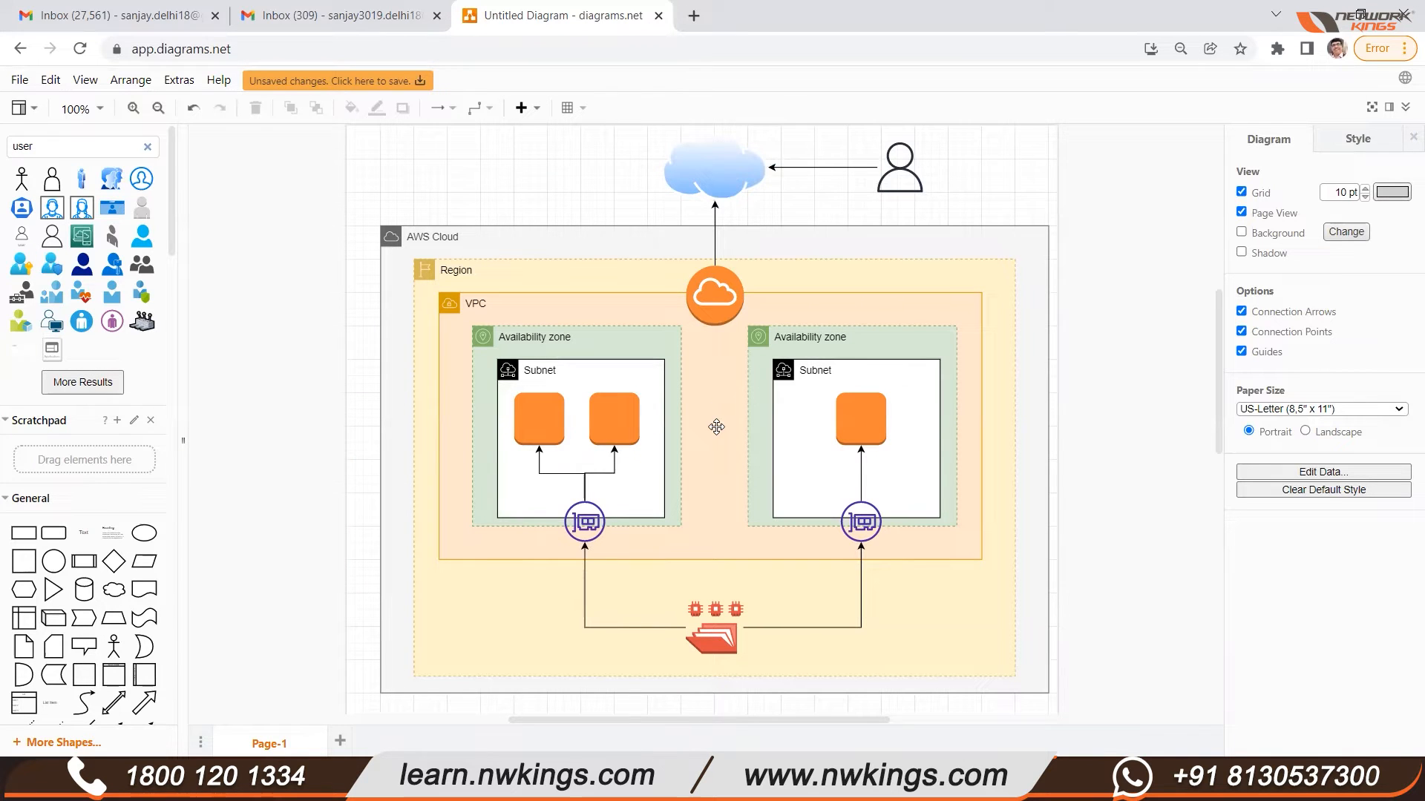
Search the shapes for "route" and place the orange route table icon between the two availability zones.
drag(51, 139, 2, 141)
text(rout)
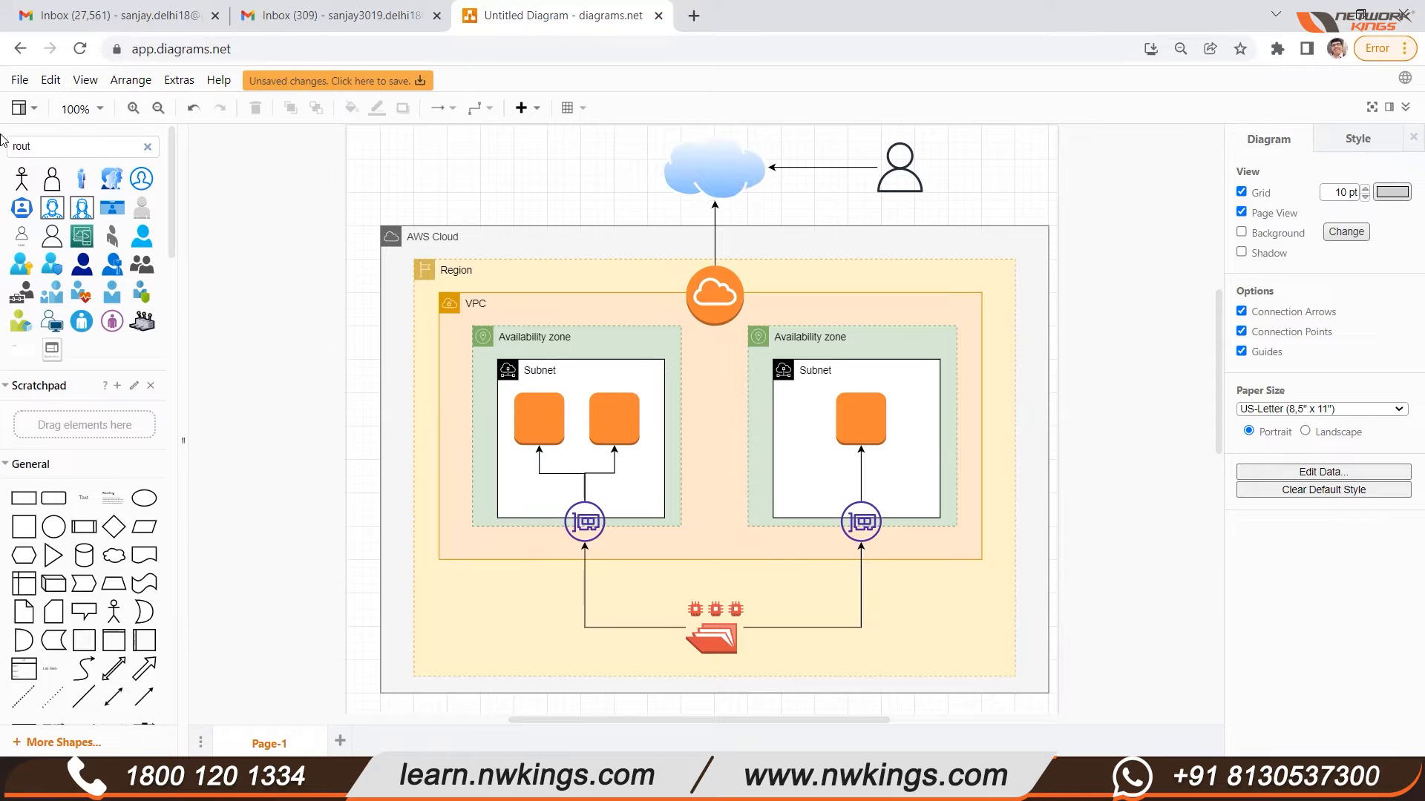
text(e)
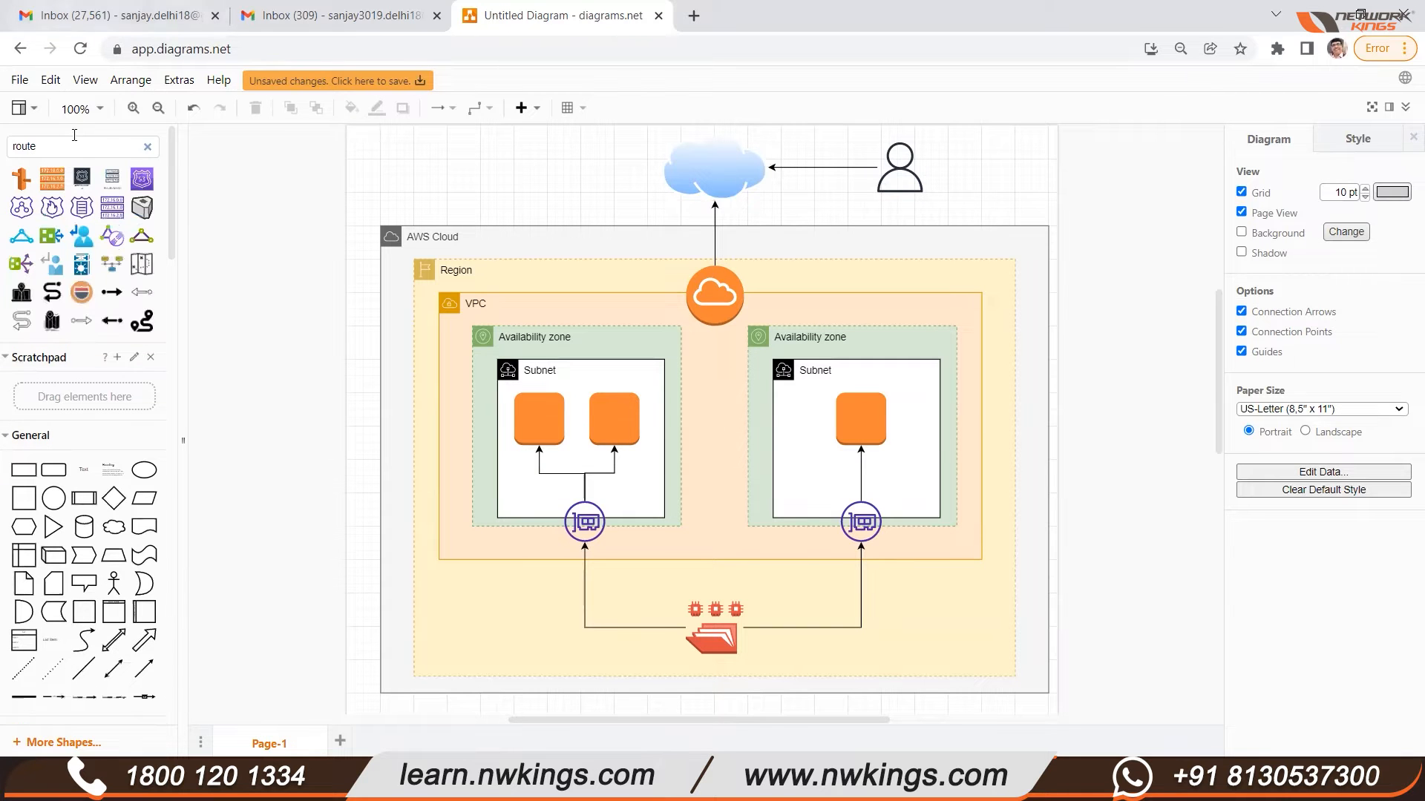
drag(52, 179, 711, 419)
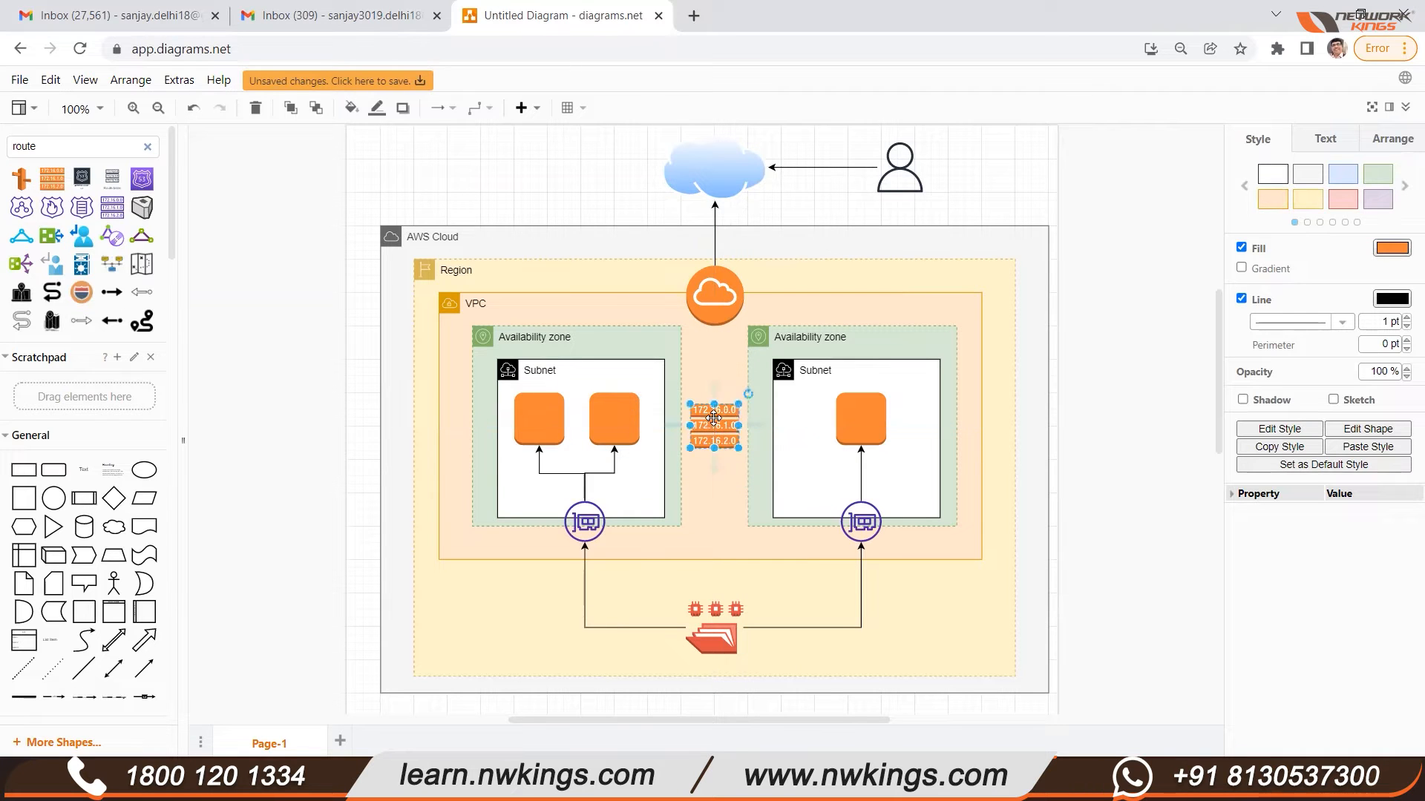
Draw arrows from the orange gateway icon to the route table and from the route table to both Subnets.
click(717, 316)
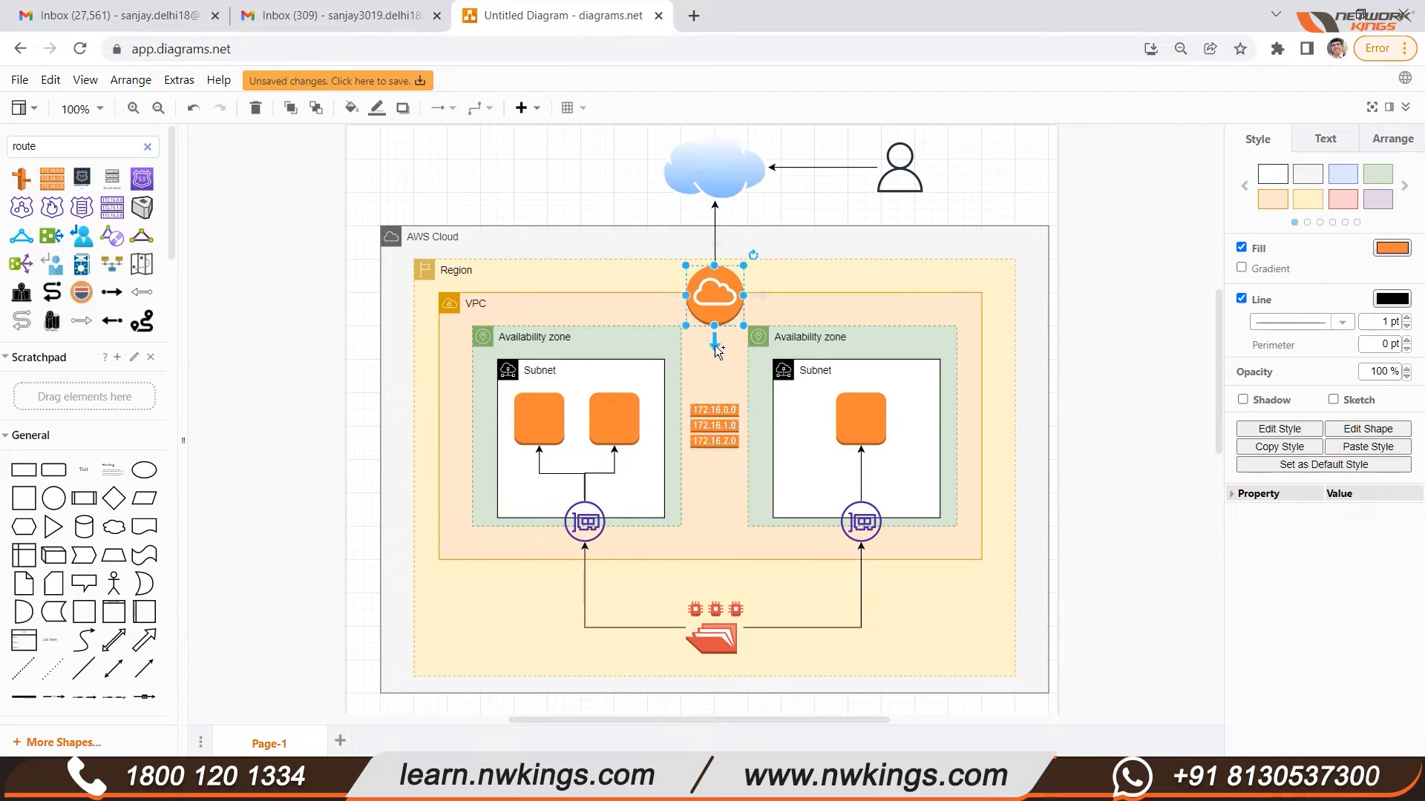
drag(715, 346, 715, 408)
click(733, 438)
drag(755, 429, 774, 464)
click(701, 430)
drag(679, 426, 663, 439)
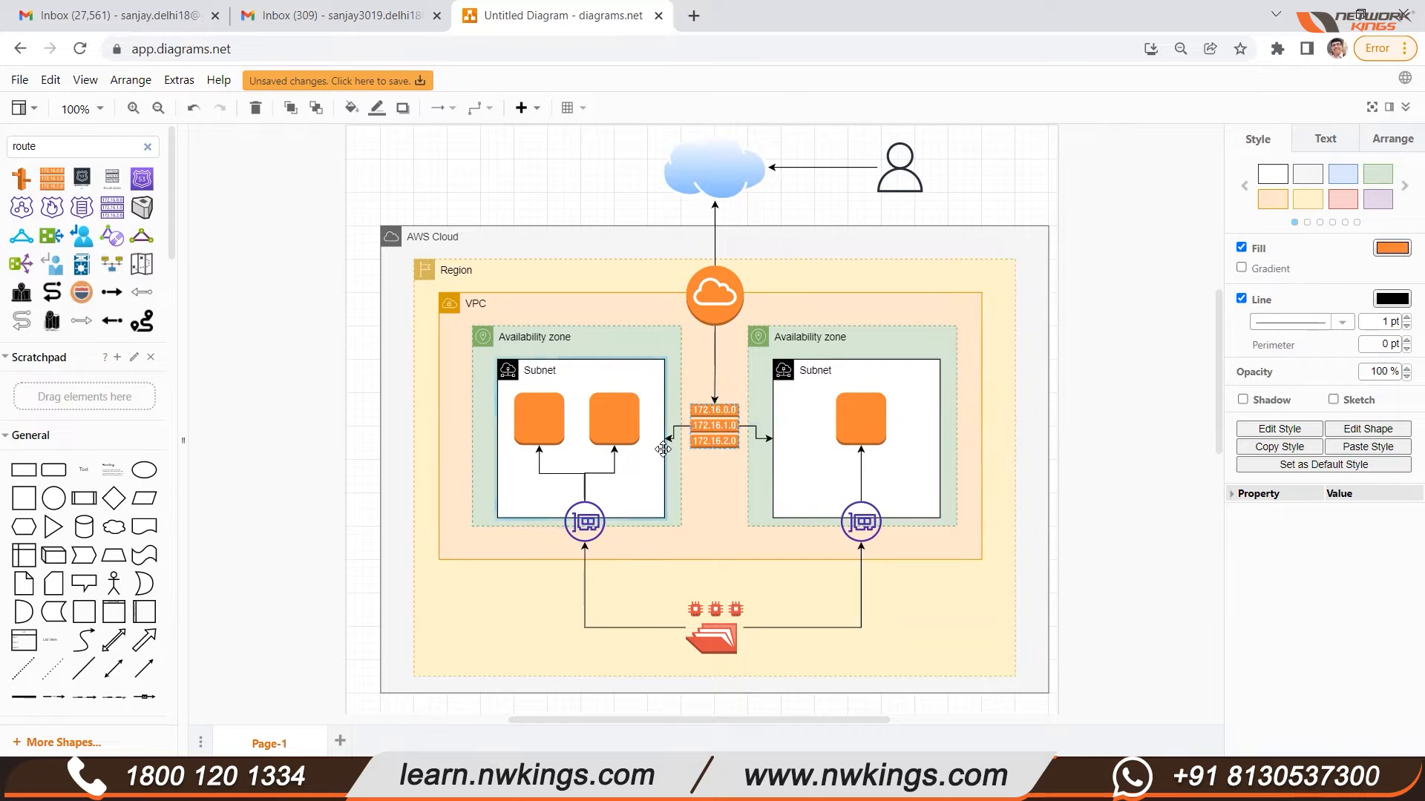
click(277, 369)
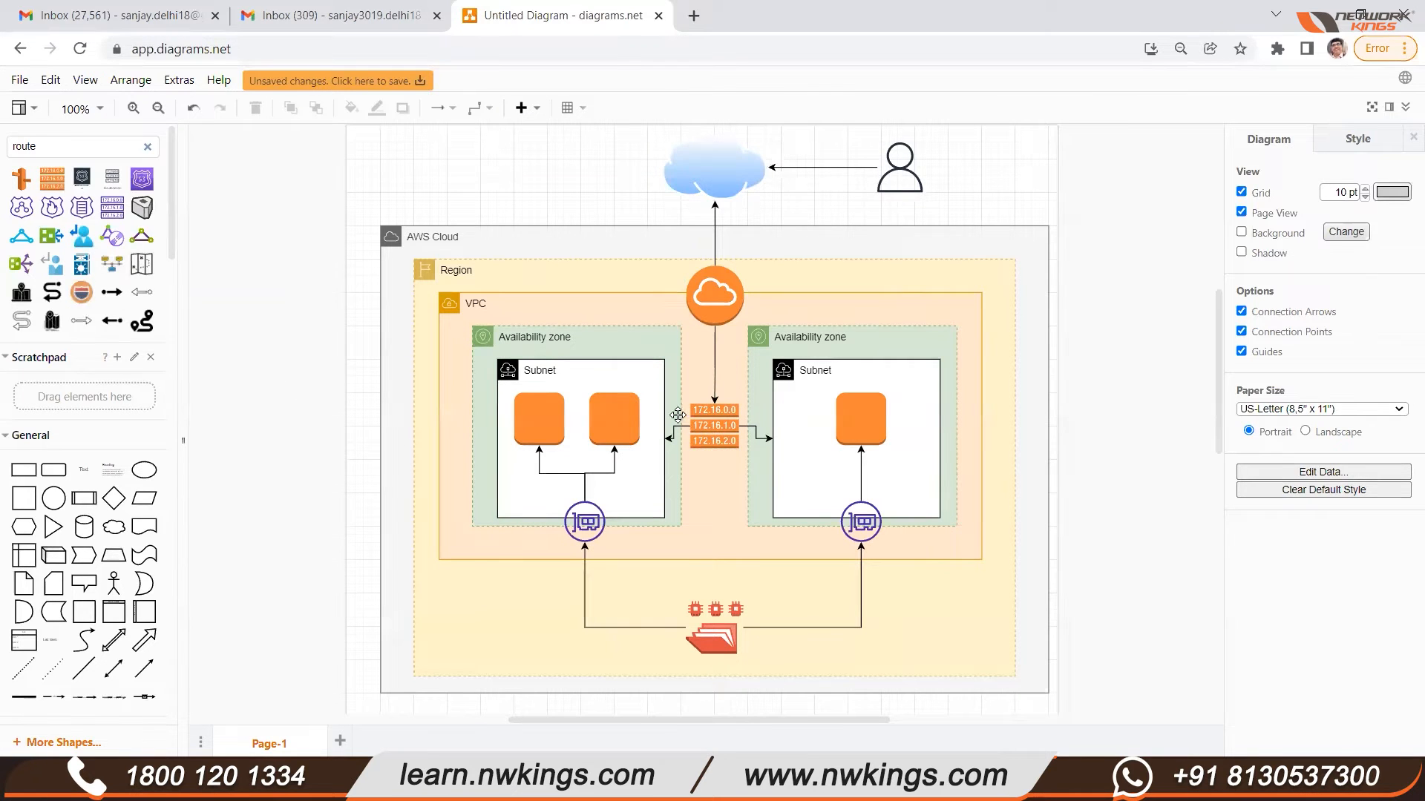
drag(711, 438, 717, 445)
click(319, 394)
click(739, 638)
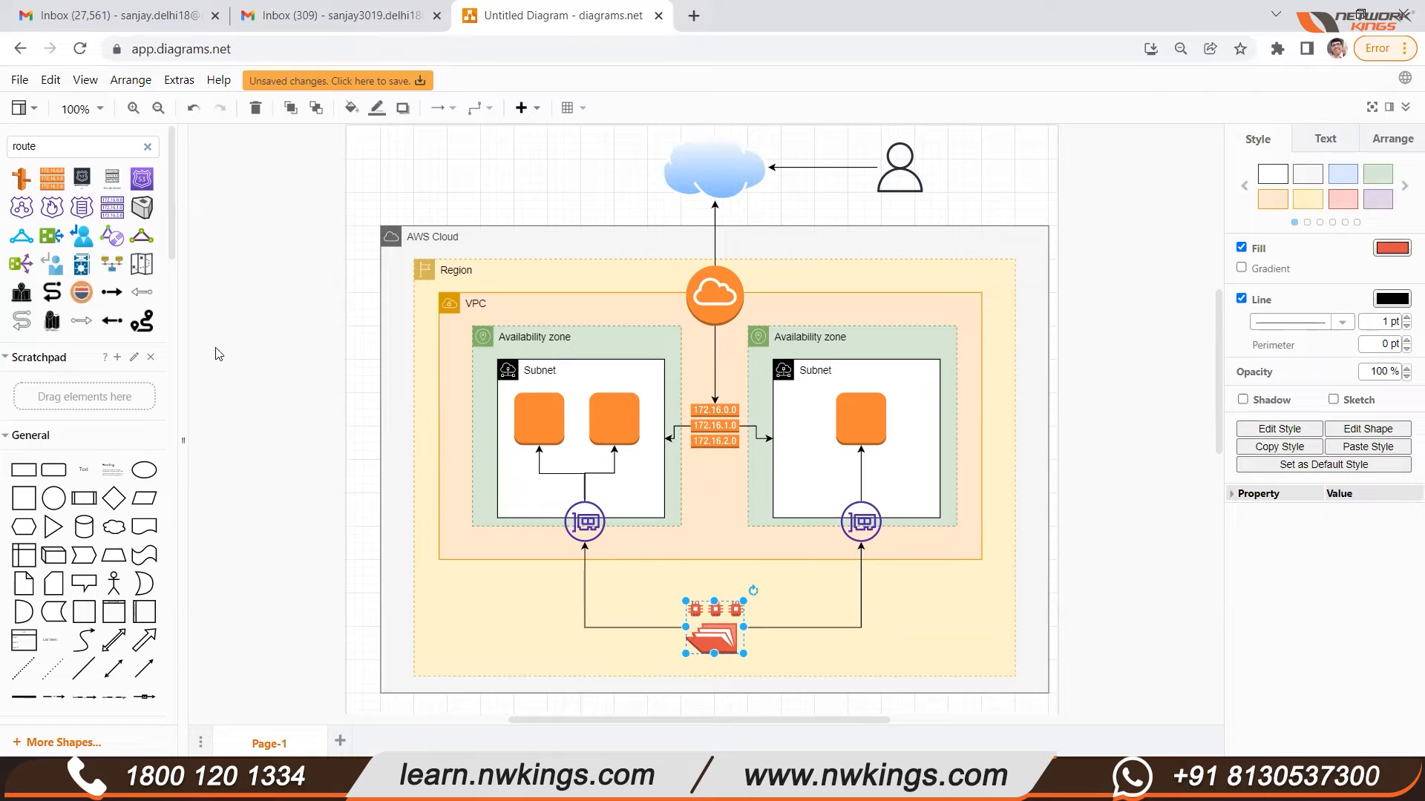
click(189, 305)
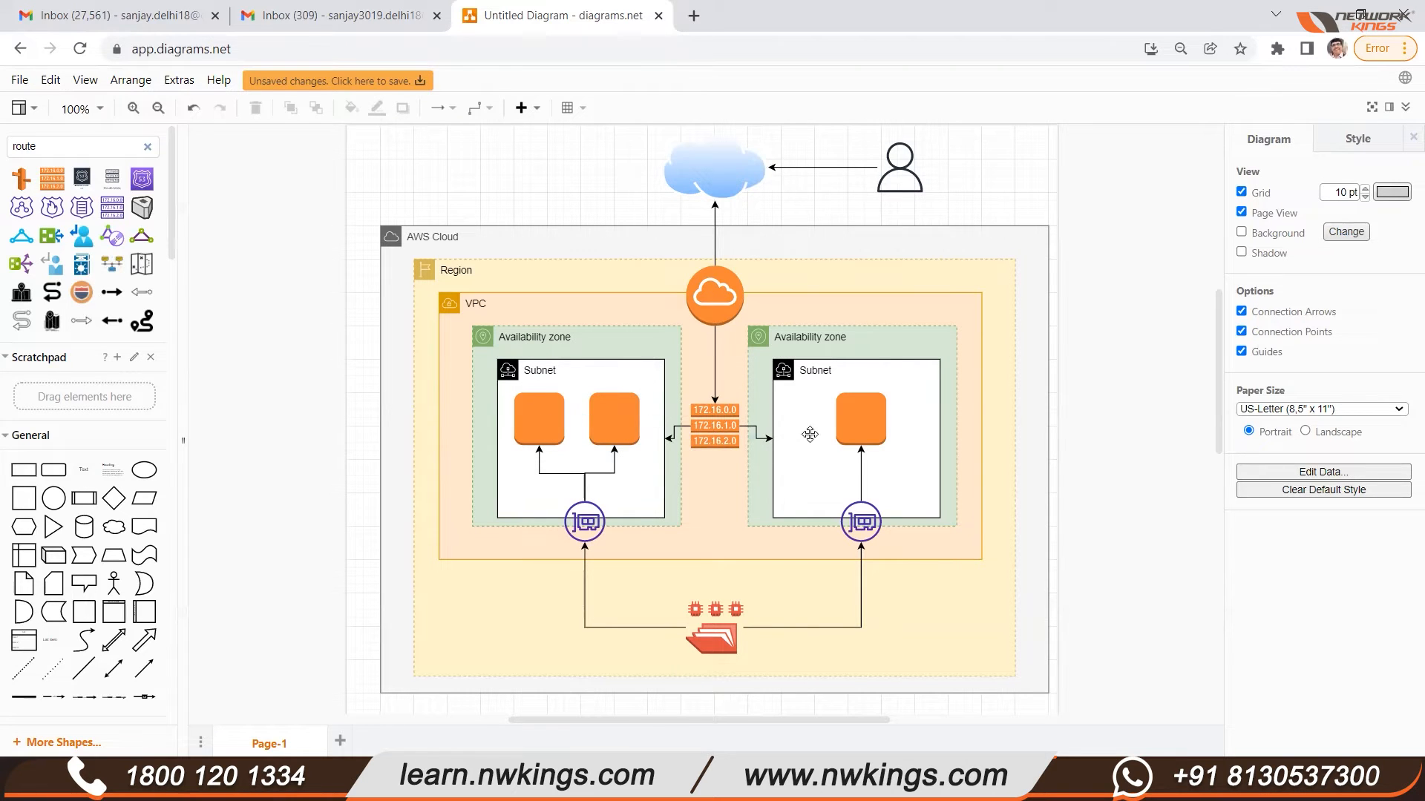
click(726, 646)
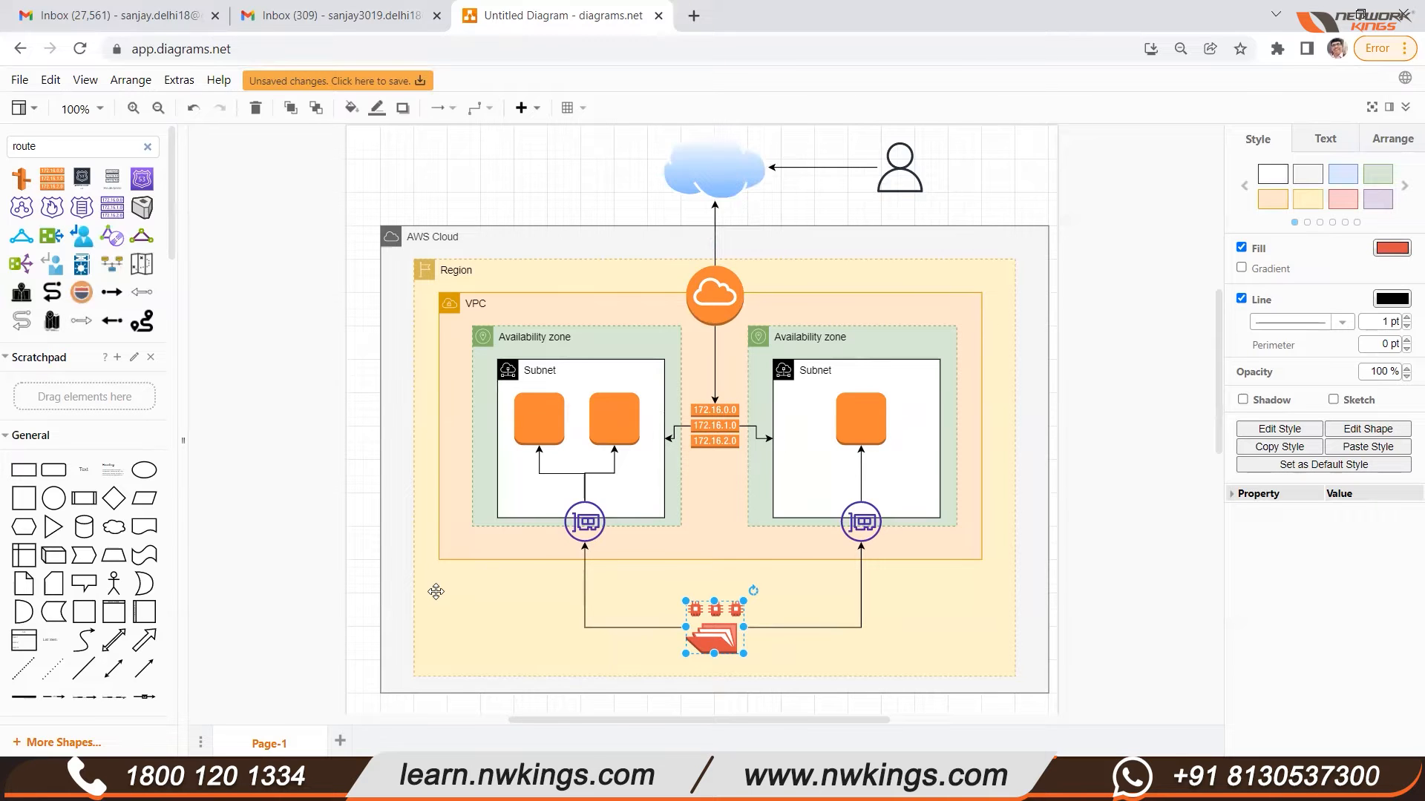
click(354, 535)
mouse_move(936, 785)
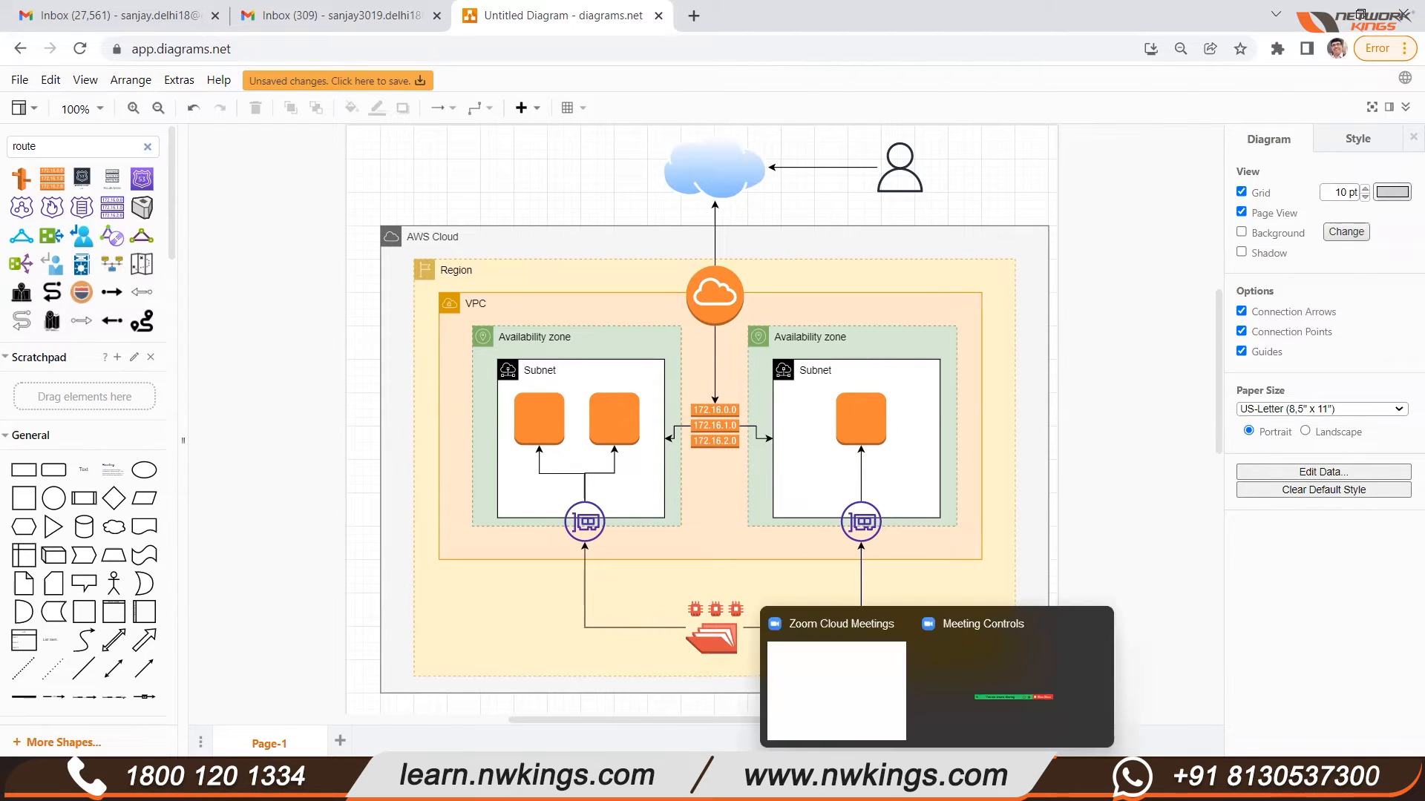
mouse_move(855, 785)
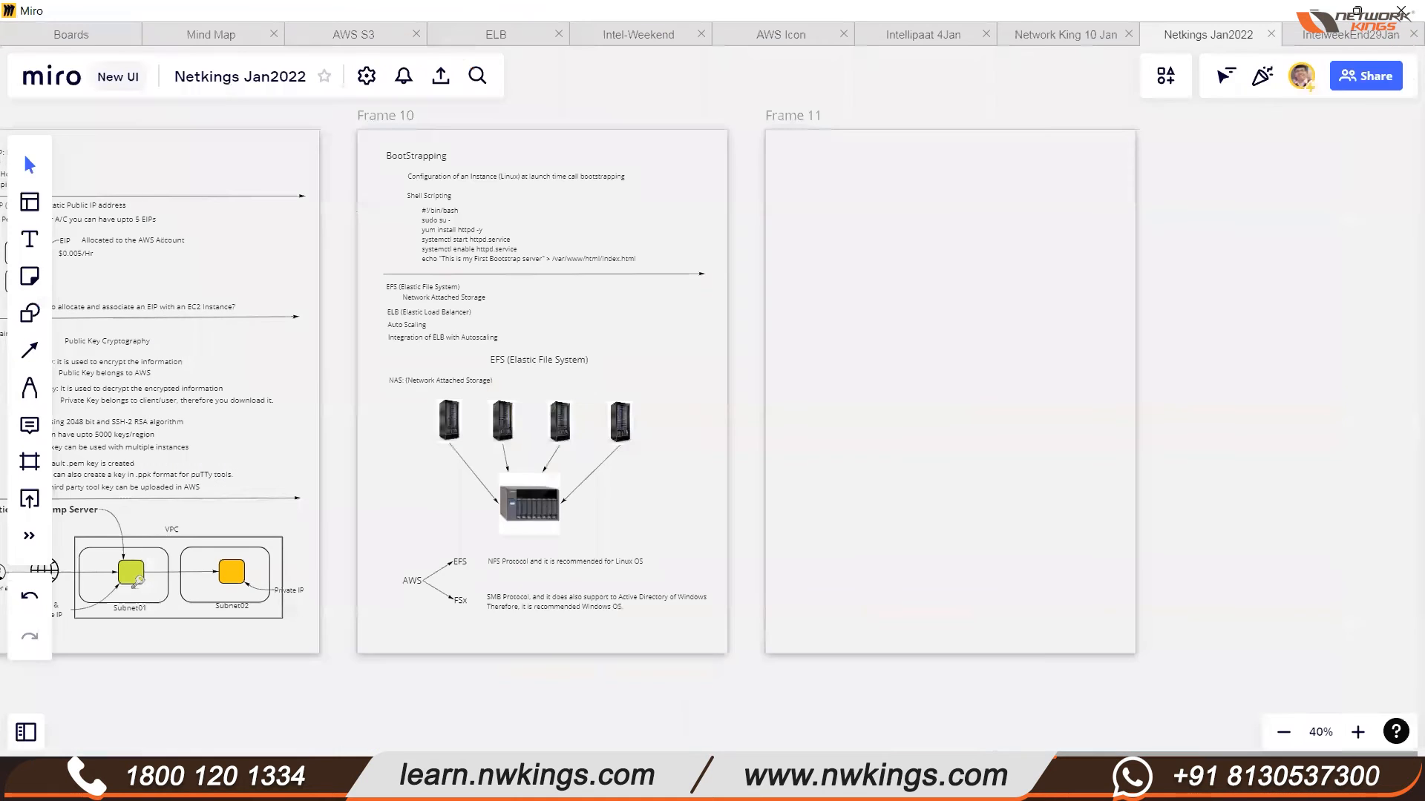
key(alt+Tab)
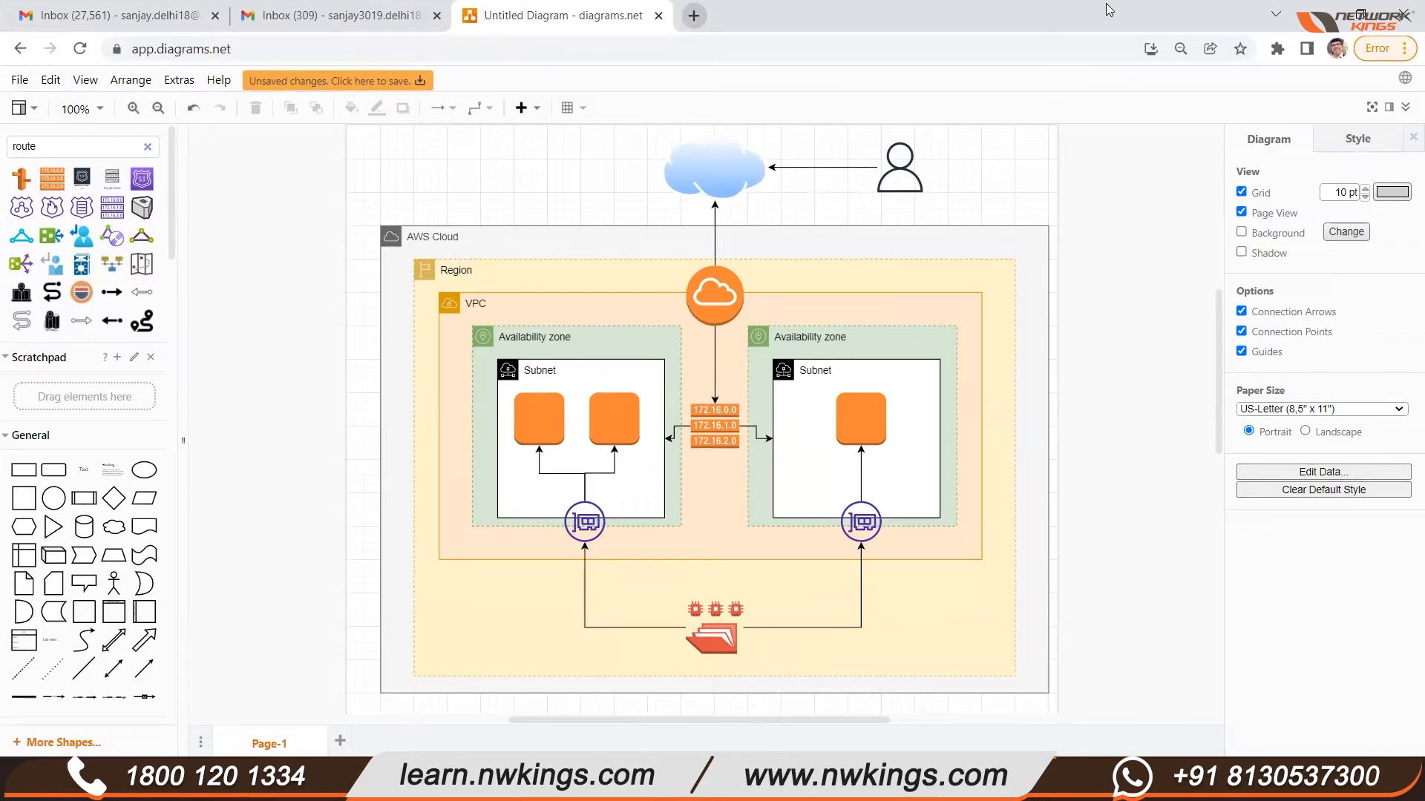
Open aws.amazon.com in a new browser tab and go to the console sign-in page.
key(ctrl+t)
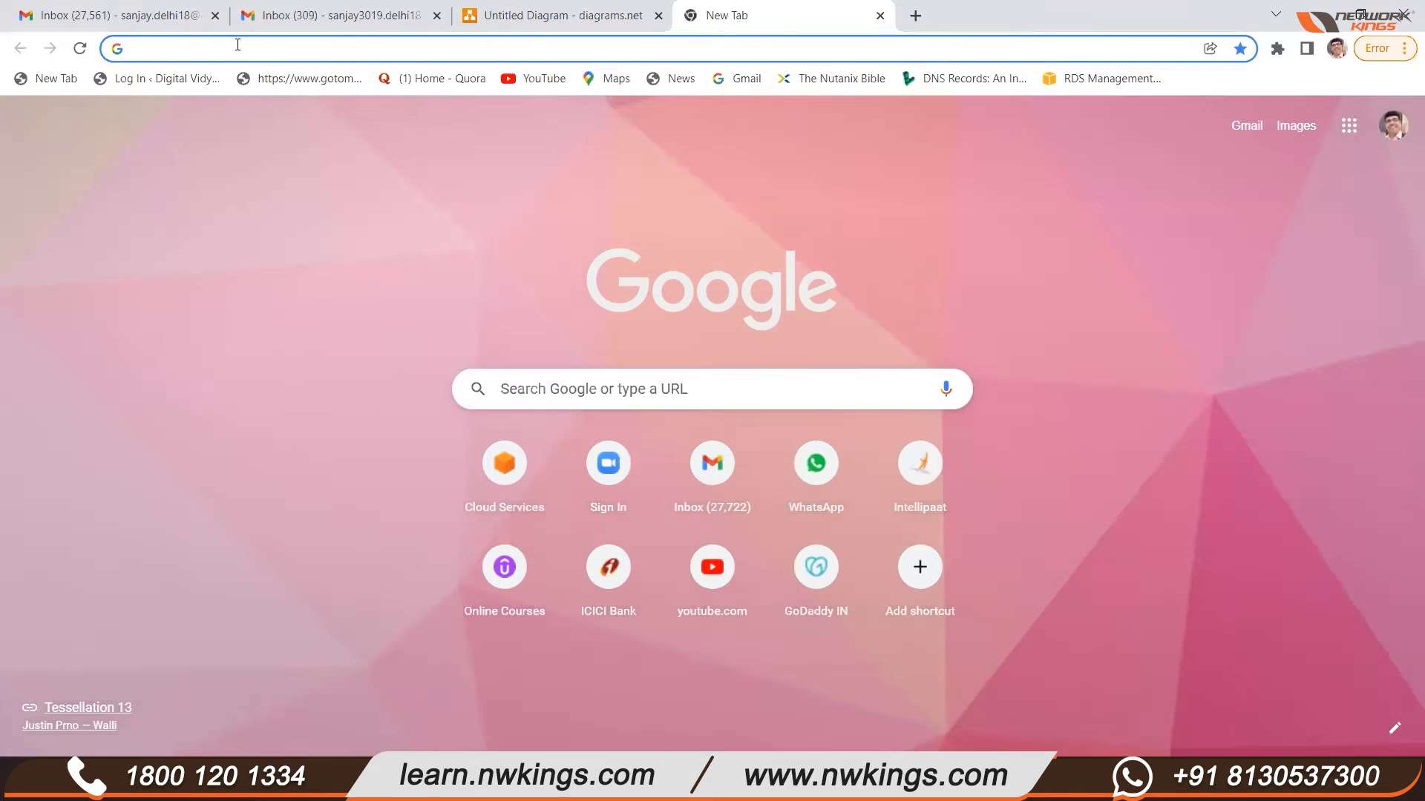
text(aws.amazon.com)
key(Return)
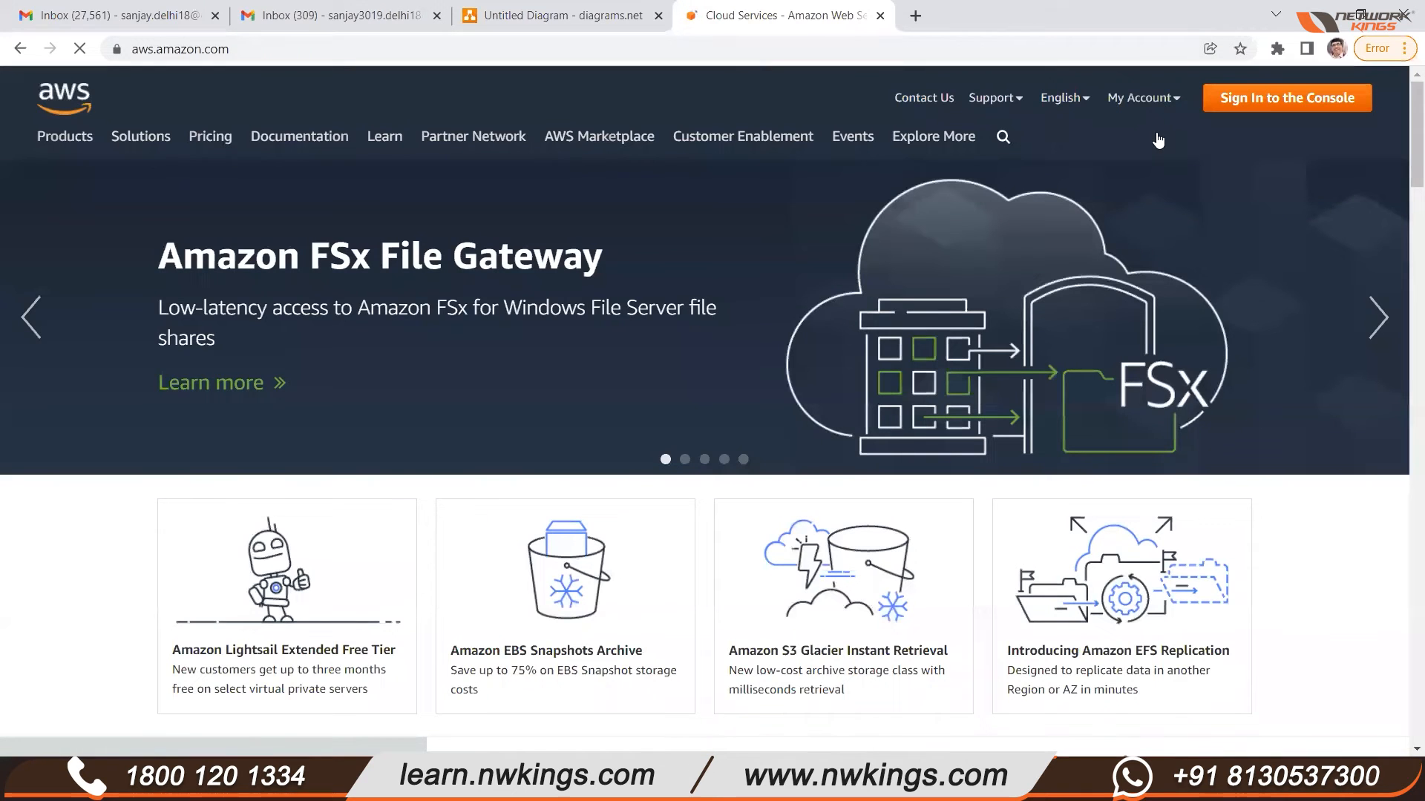
click(1159, 140)
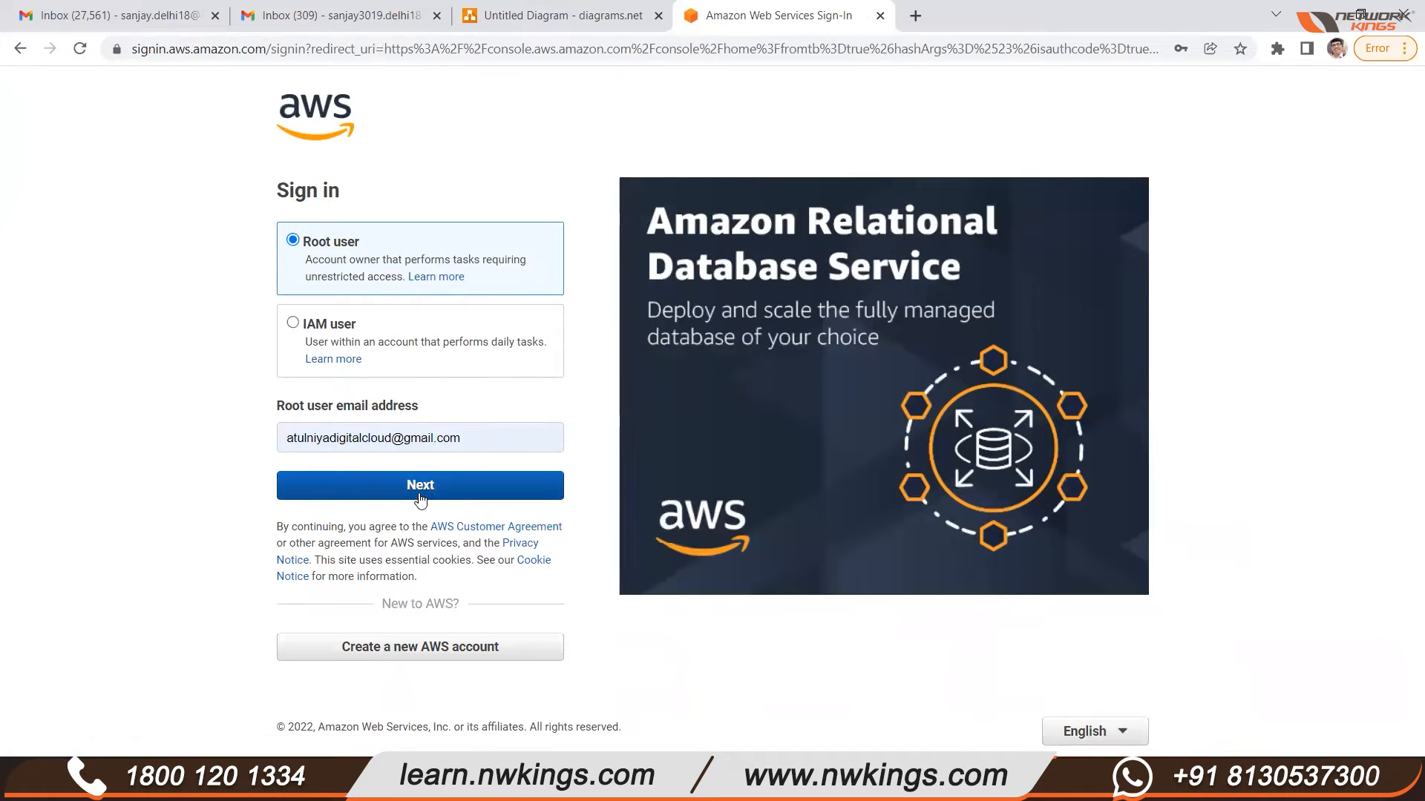
Sign in as the root user, entering the security check characters and the account password.
click(420, 496)
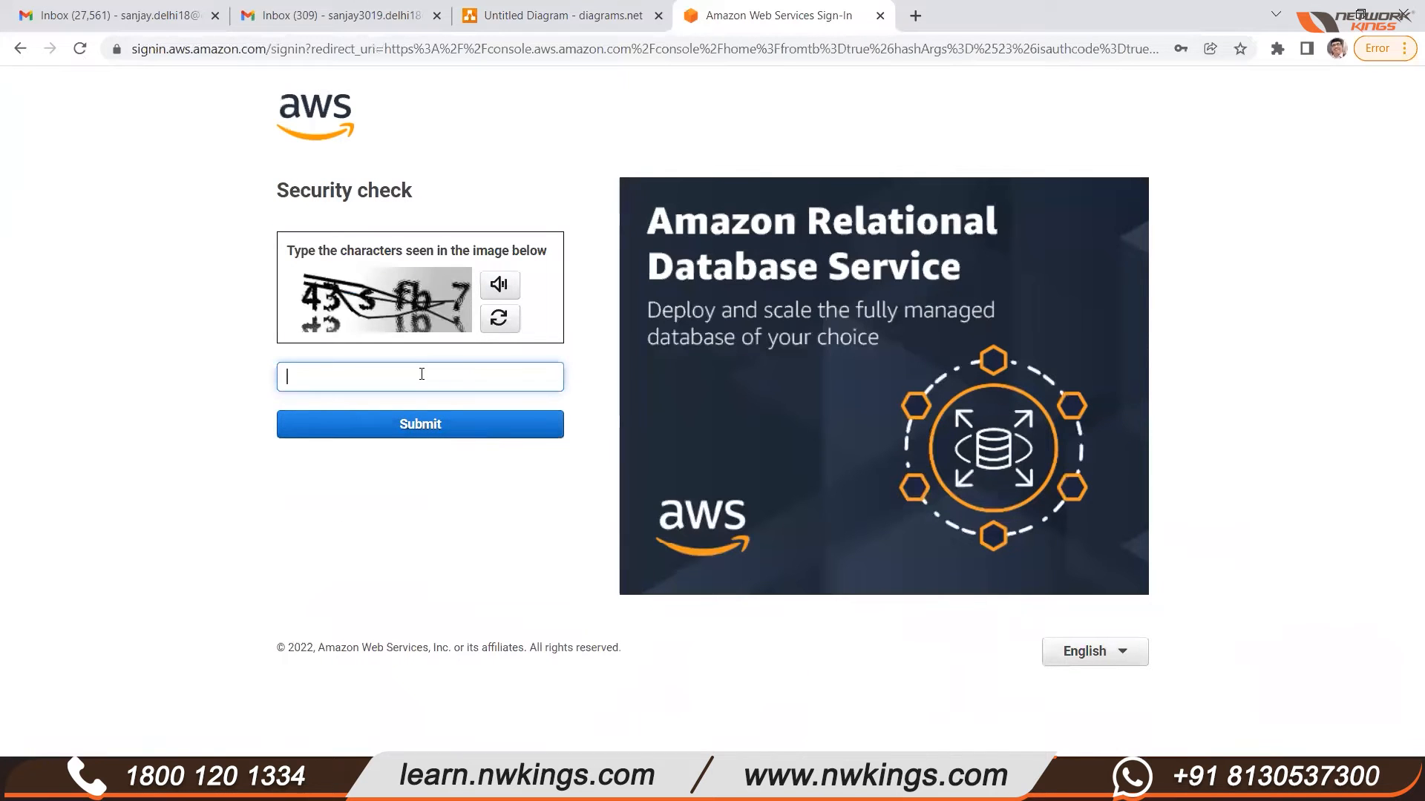
text(43sfb7)
click(441, 423)
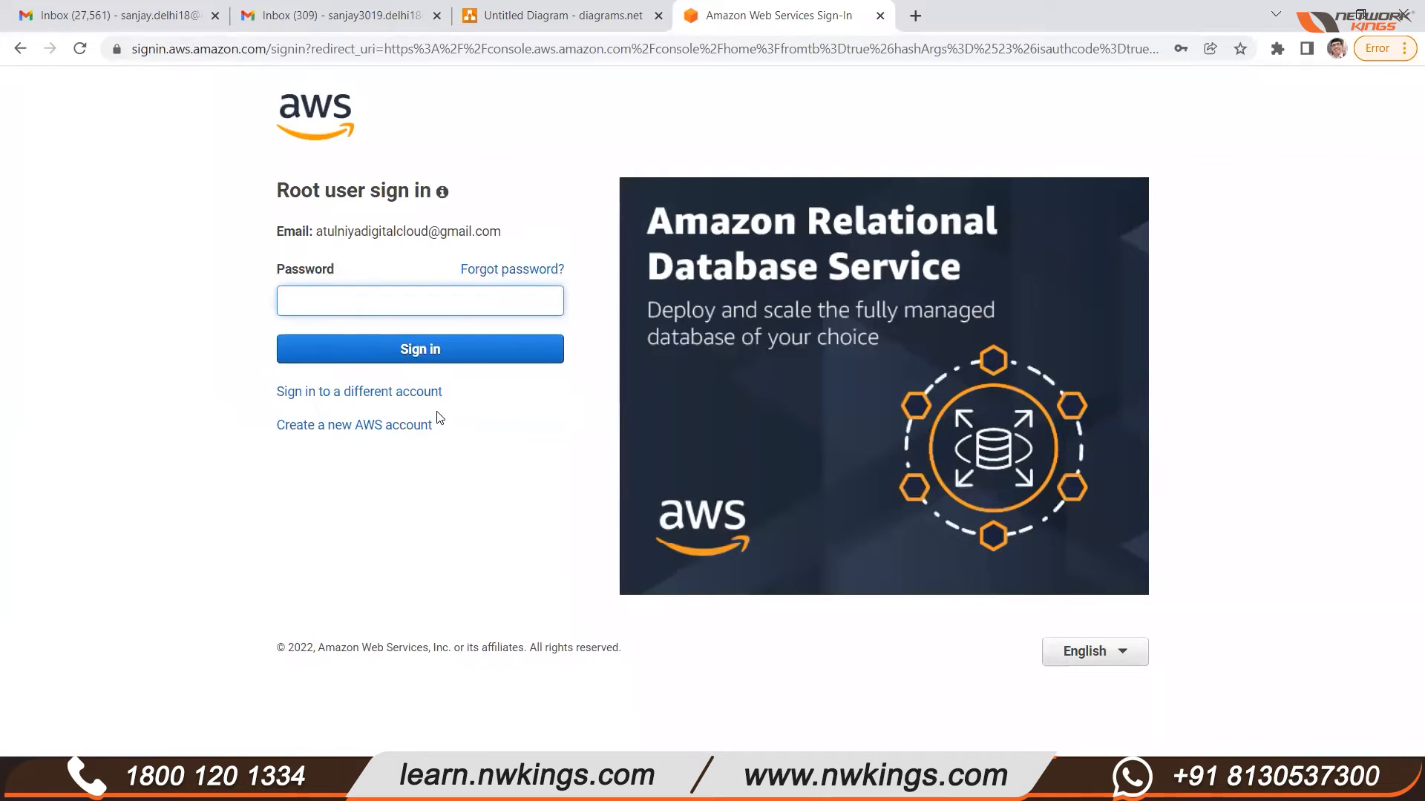
text(••••)
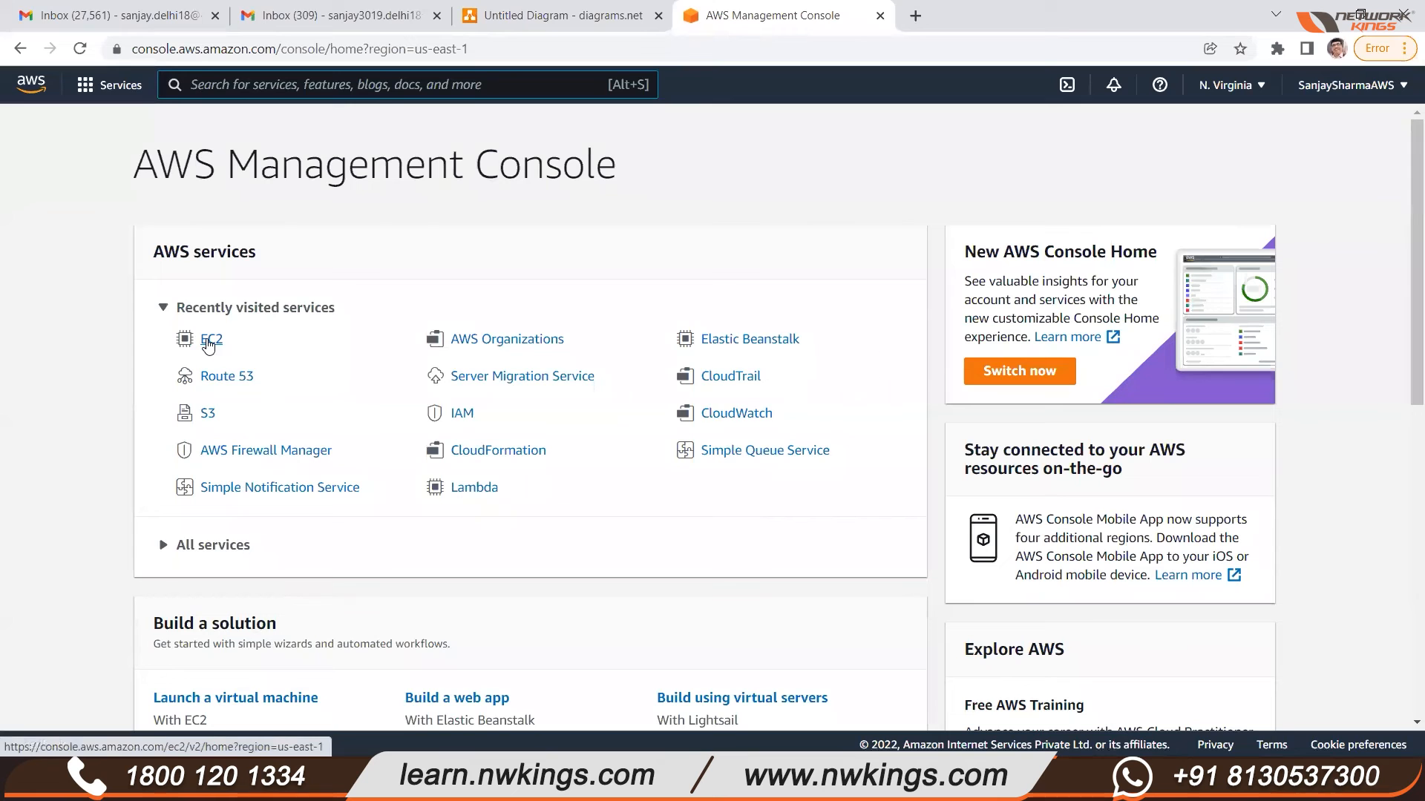
Duplicate the AWS Management Console tab, open the EC2 instances list in the copy and dismiss the welcome message.
click(362, 89)
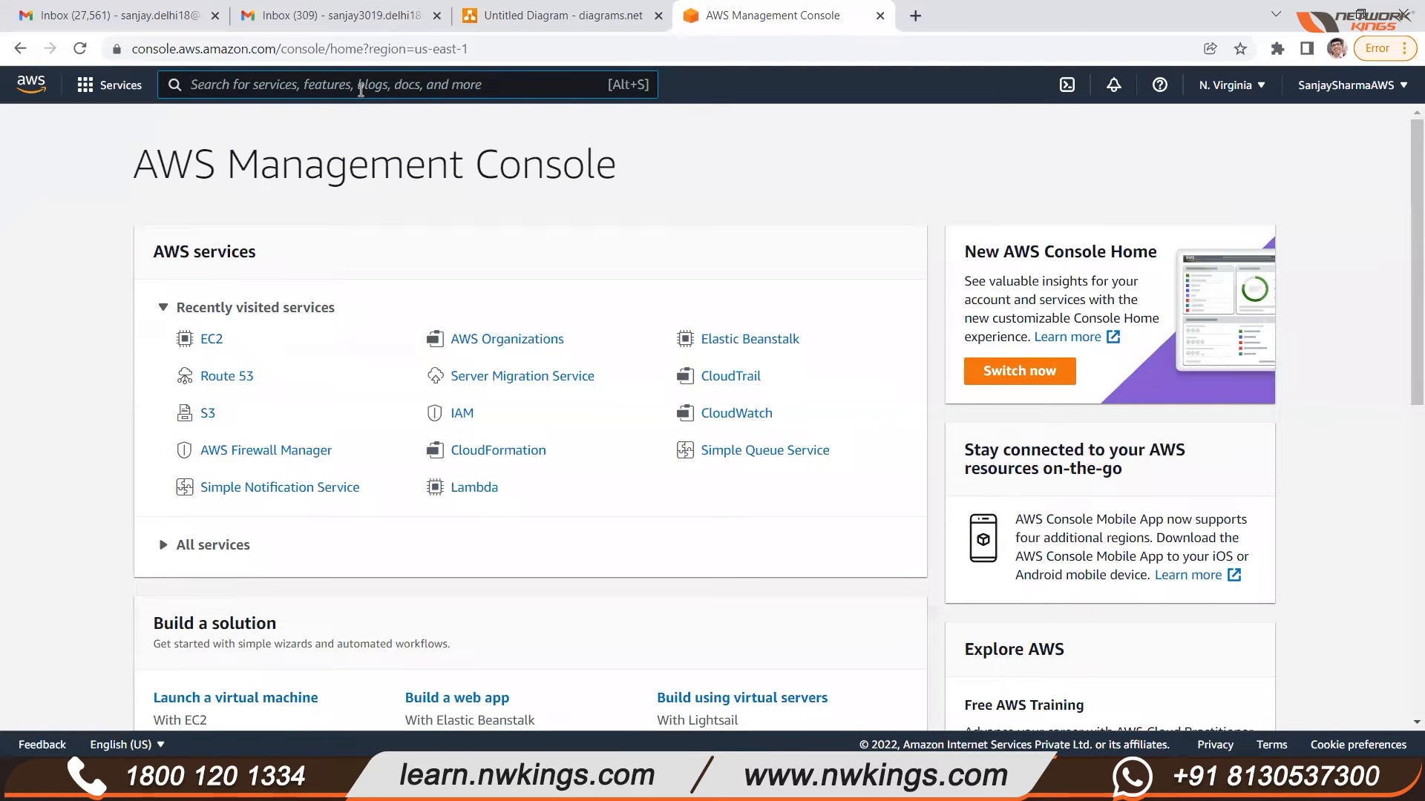
right_click(777, 10)
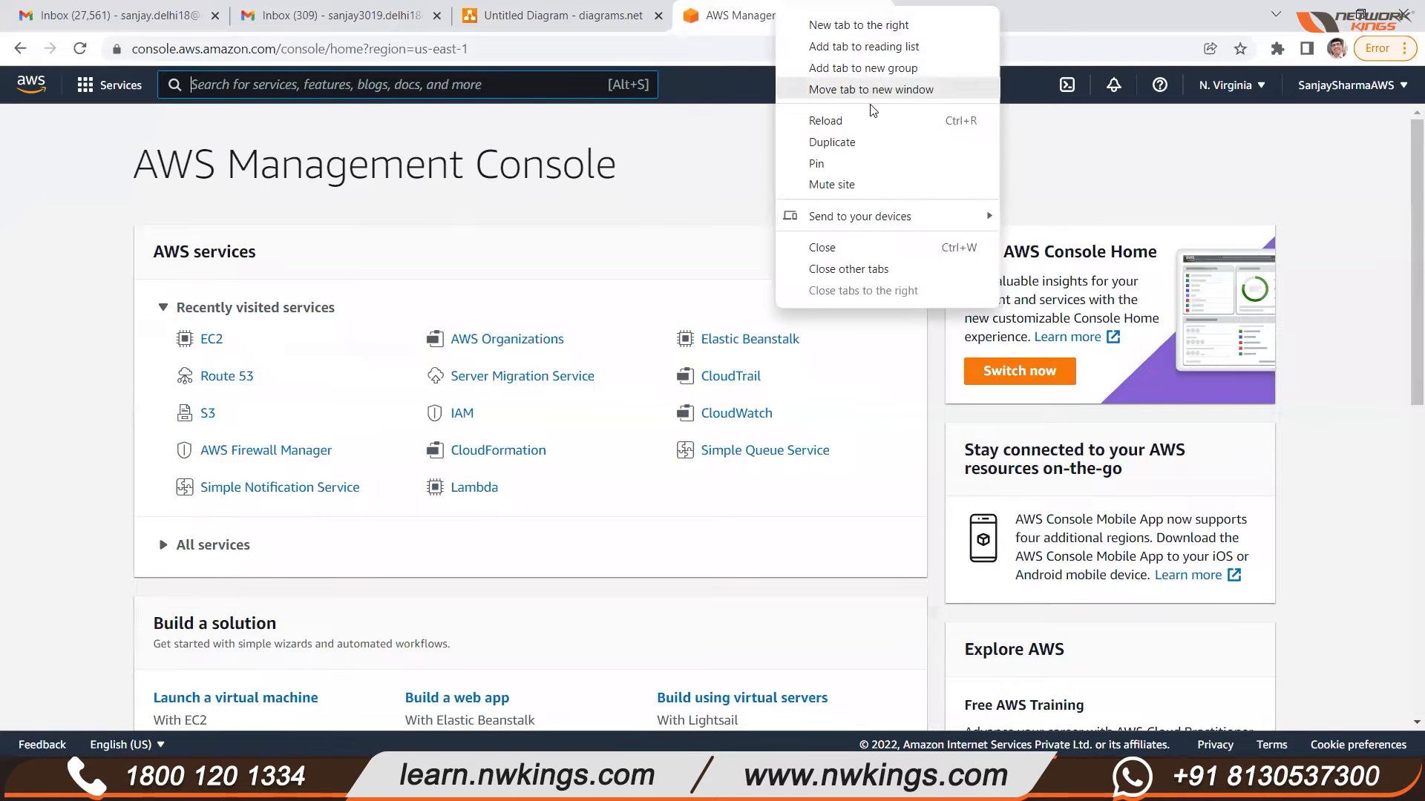
click(853, 142)
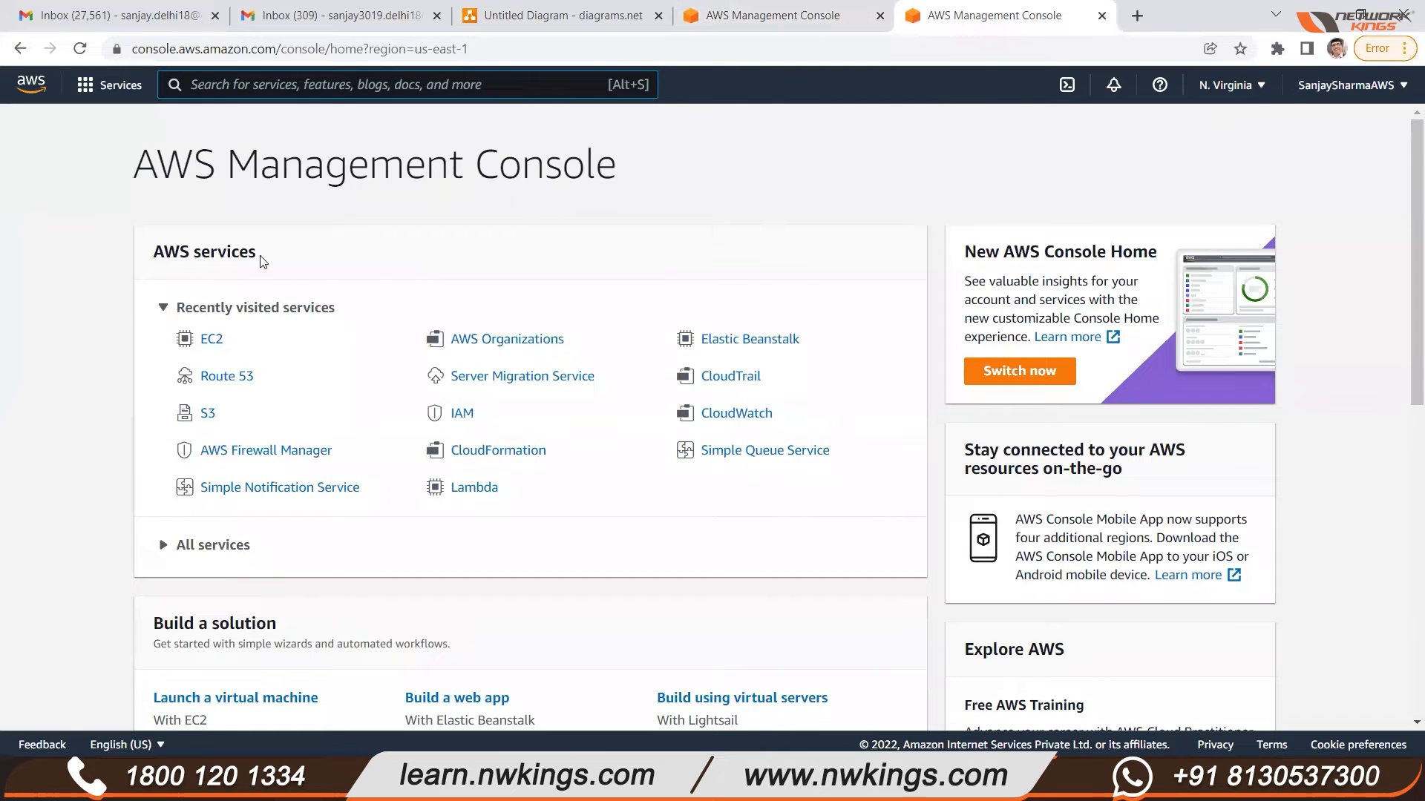
click(213, 340)
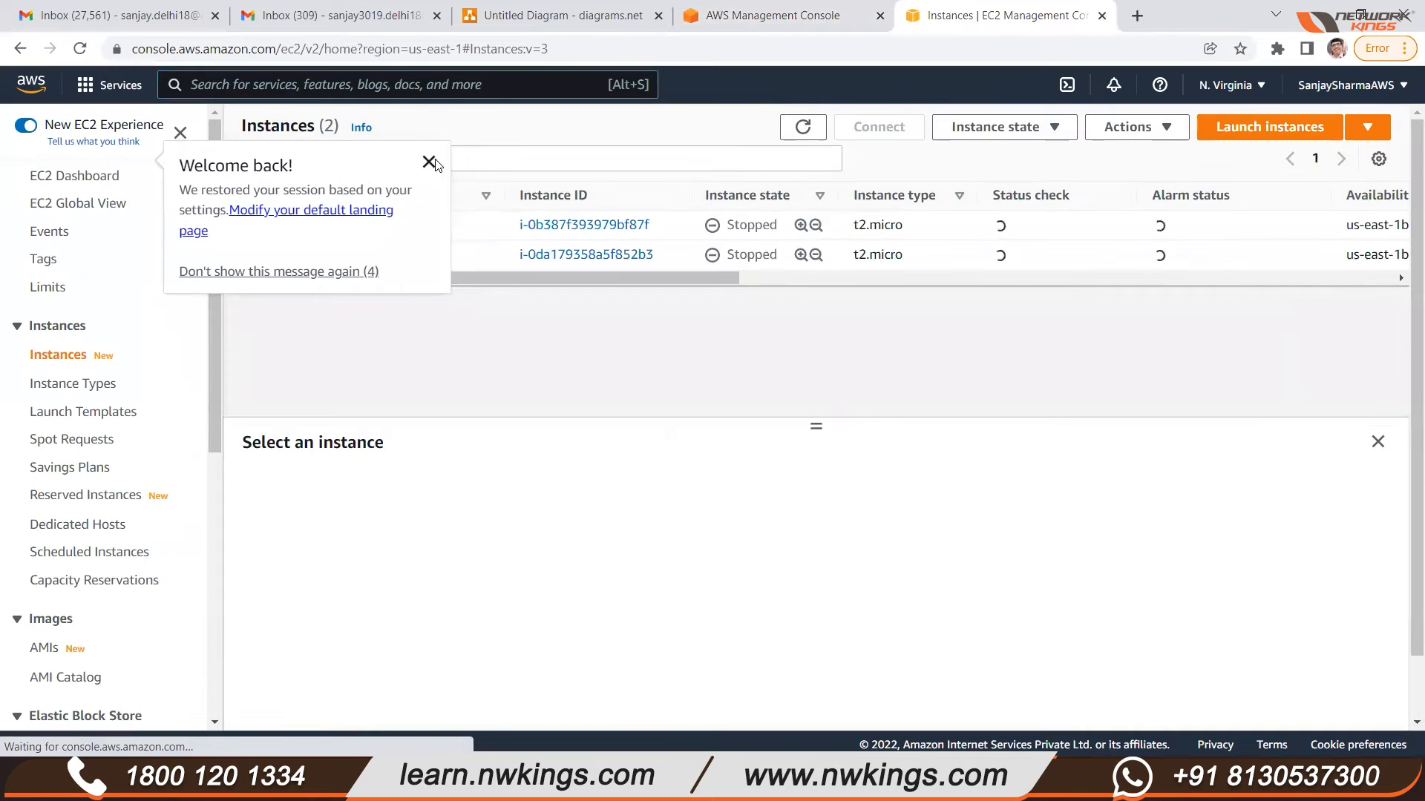
click(429, 162)
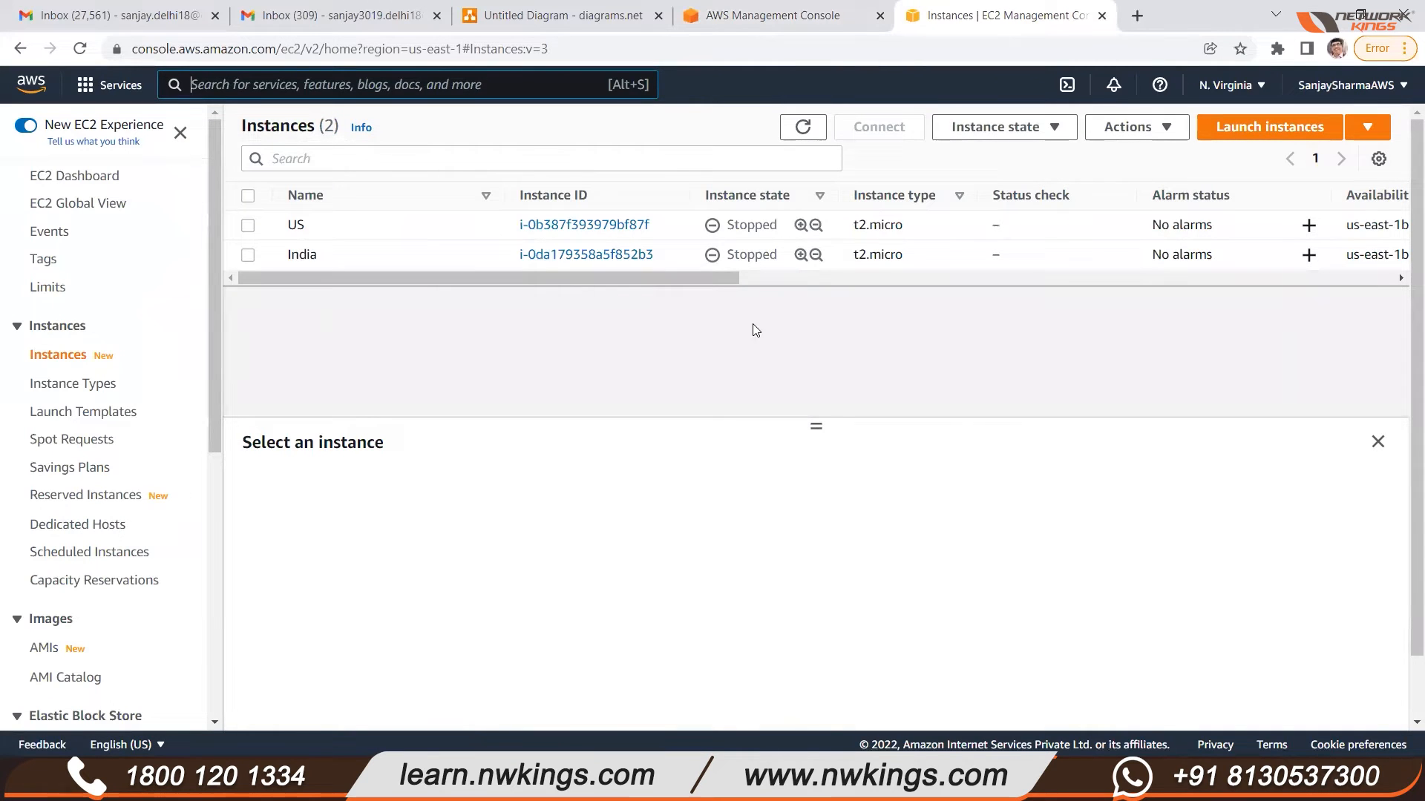
Check the instances' availability zones and rename the US instance to VM1.
drag(694, 276, 837, 278)
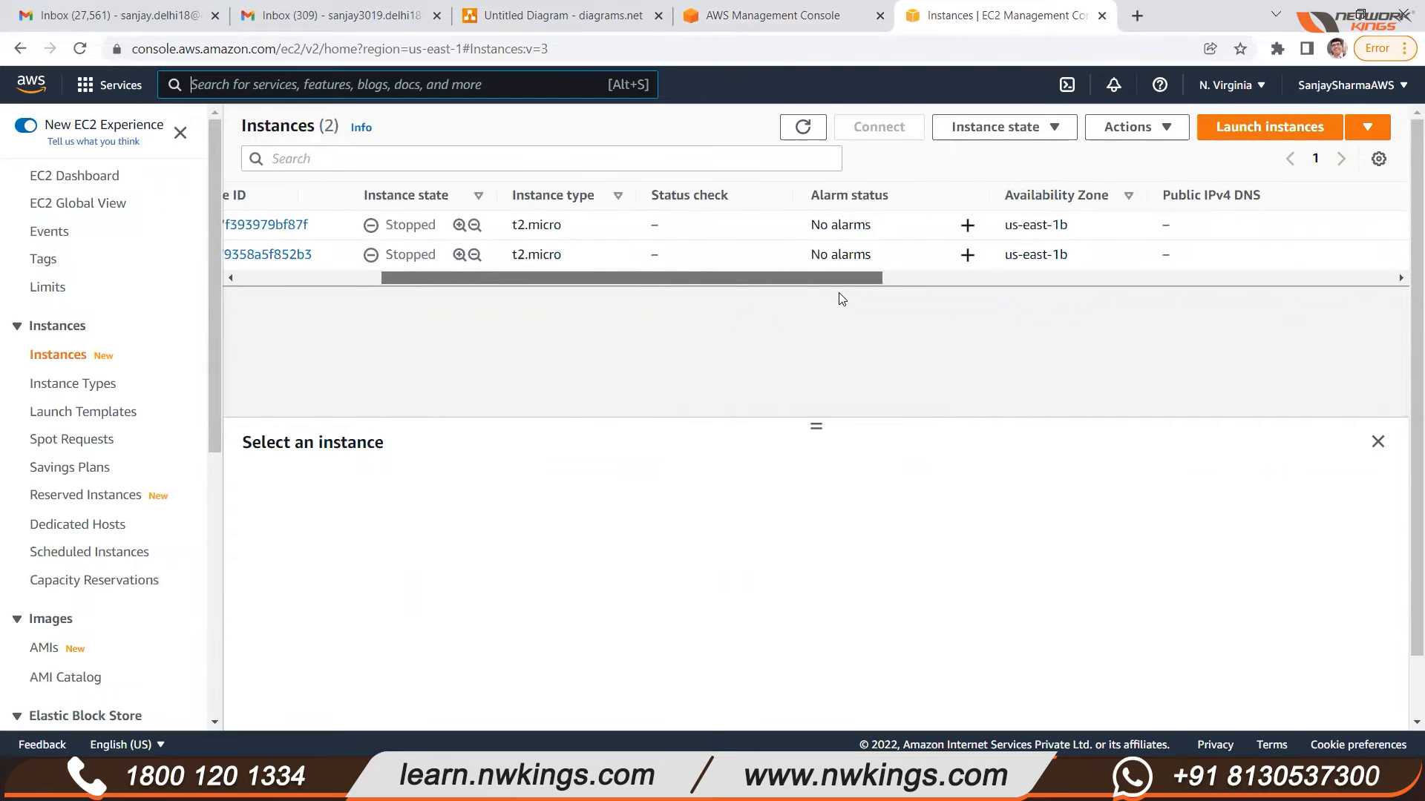
drag(780, 279, 641, 276)
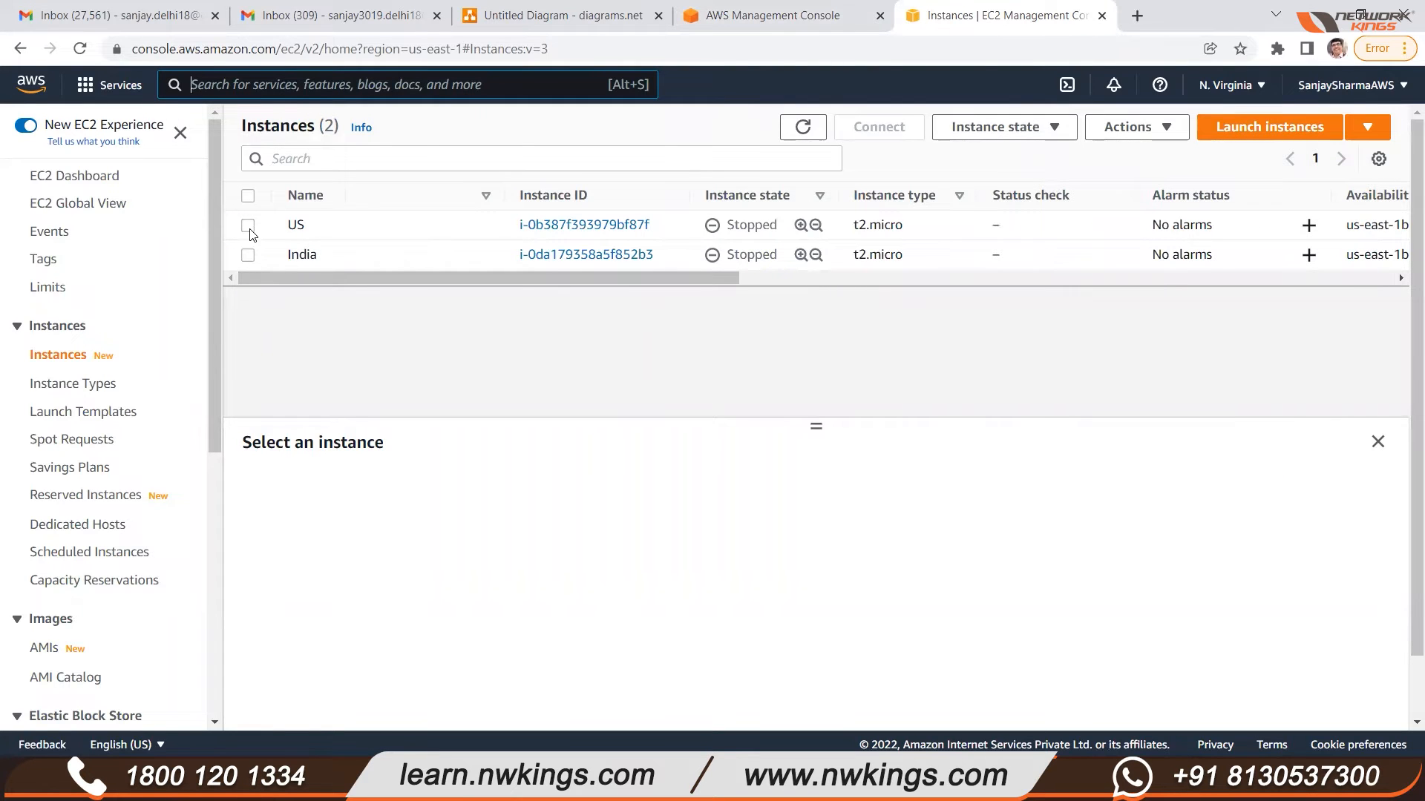
click(315, 227)
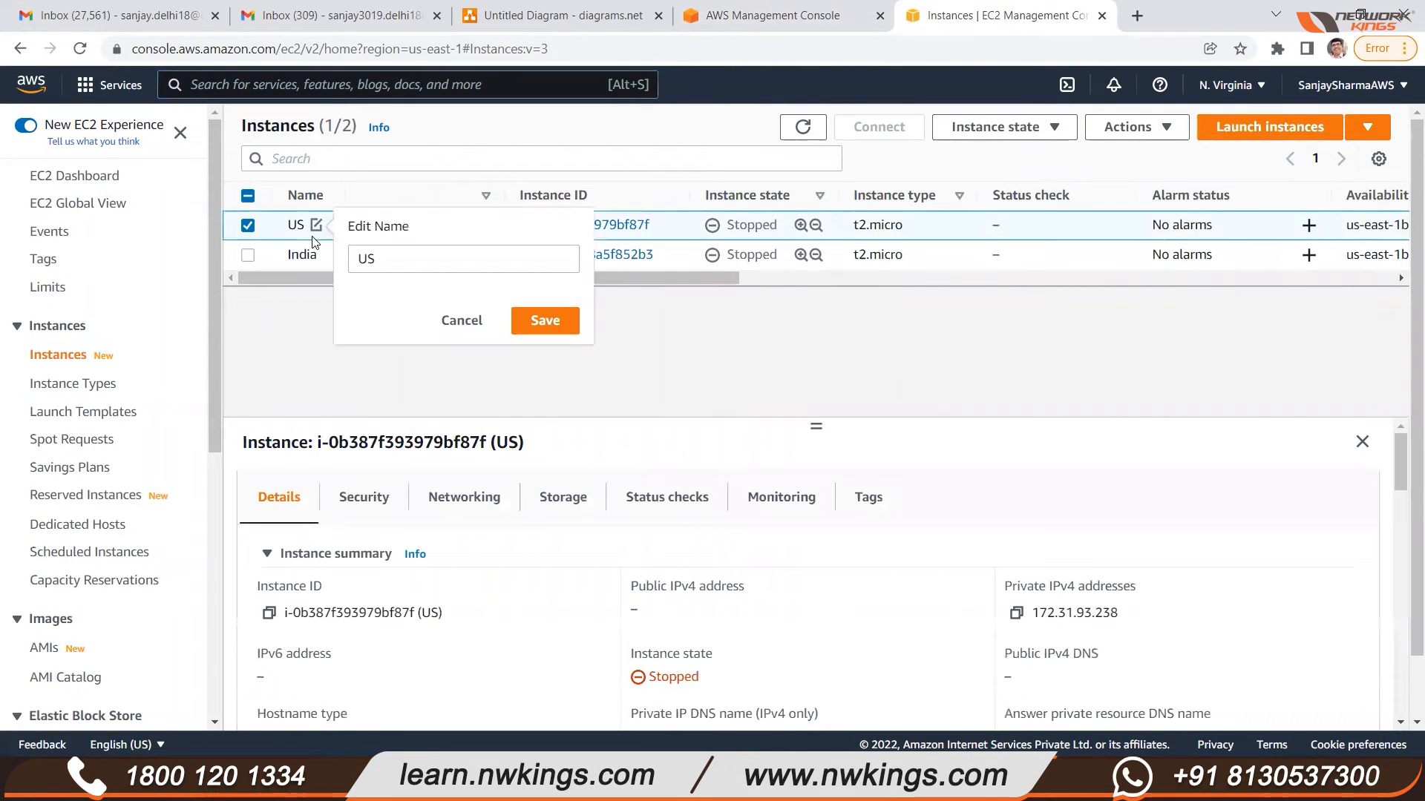
double_click(403, 256)
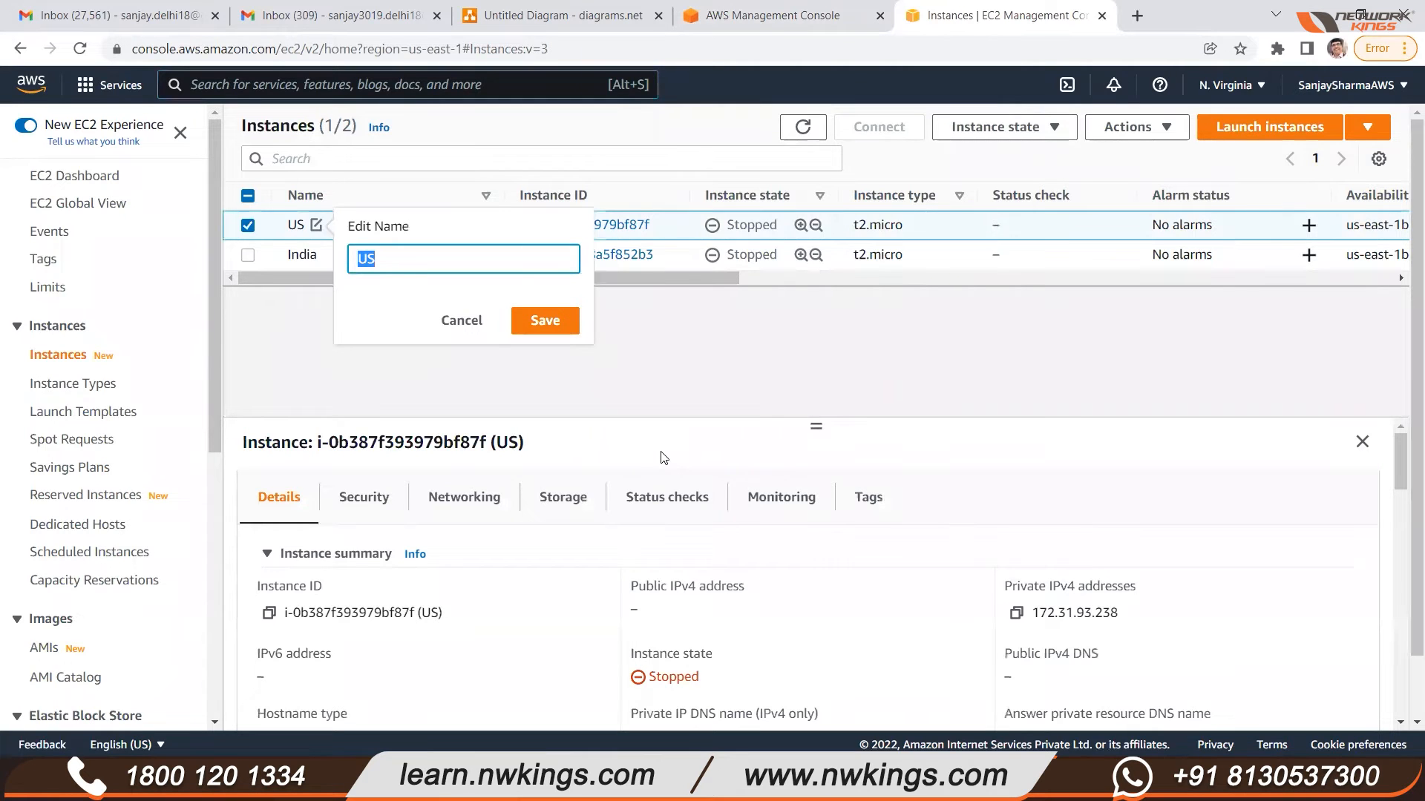
text(VM1)
click(534, 324)
Recheck the availability zone column and rename the VM1 instance to VM2.
drag(571, 282, 750, 275)
scroll(574, 261, left, 5)
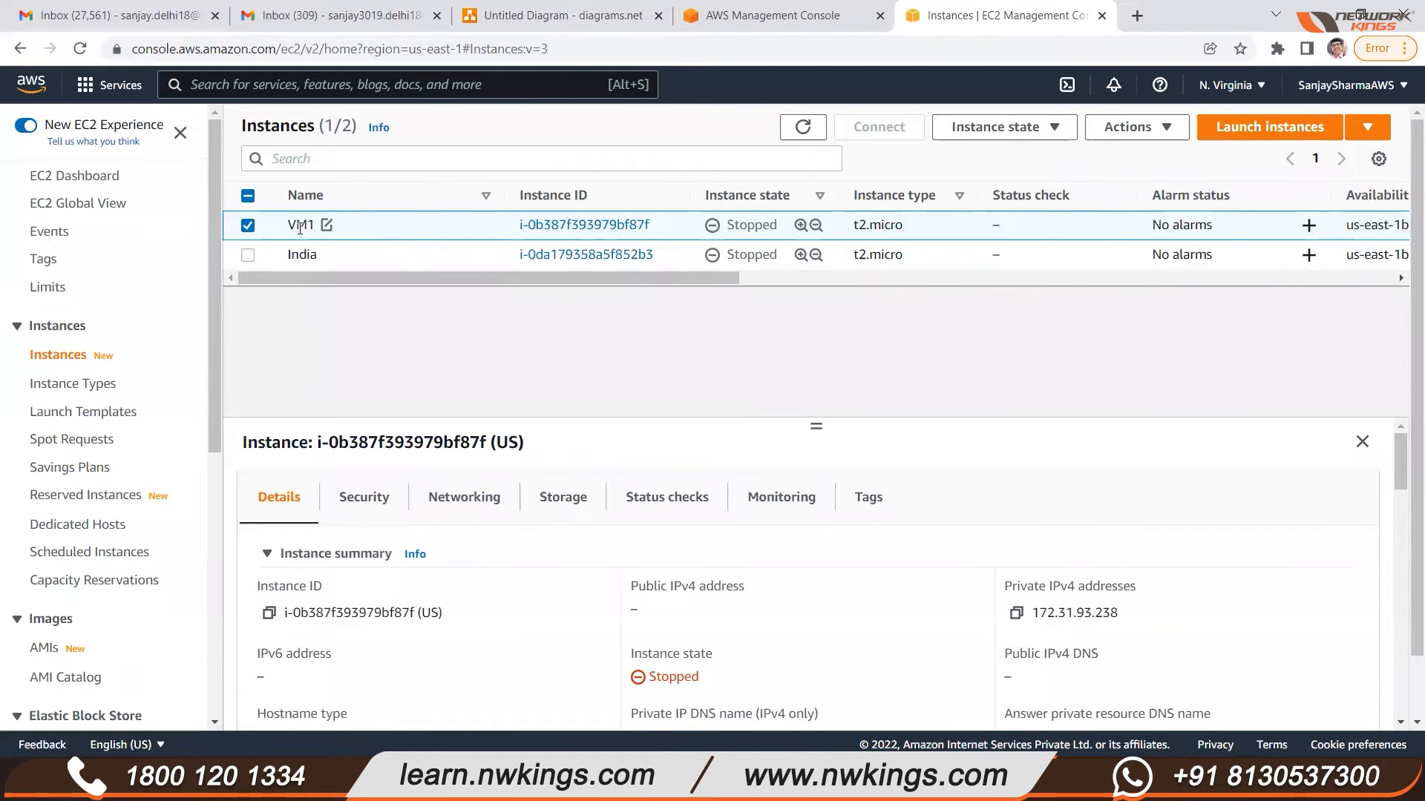
click(324, 225)
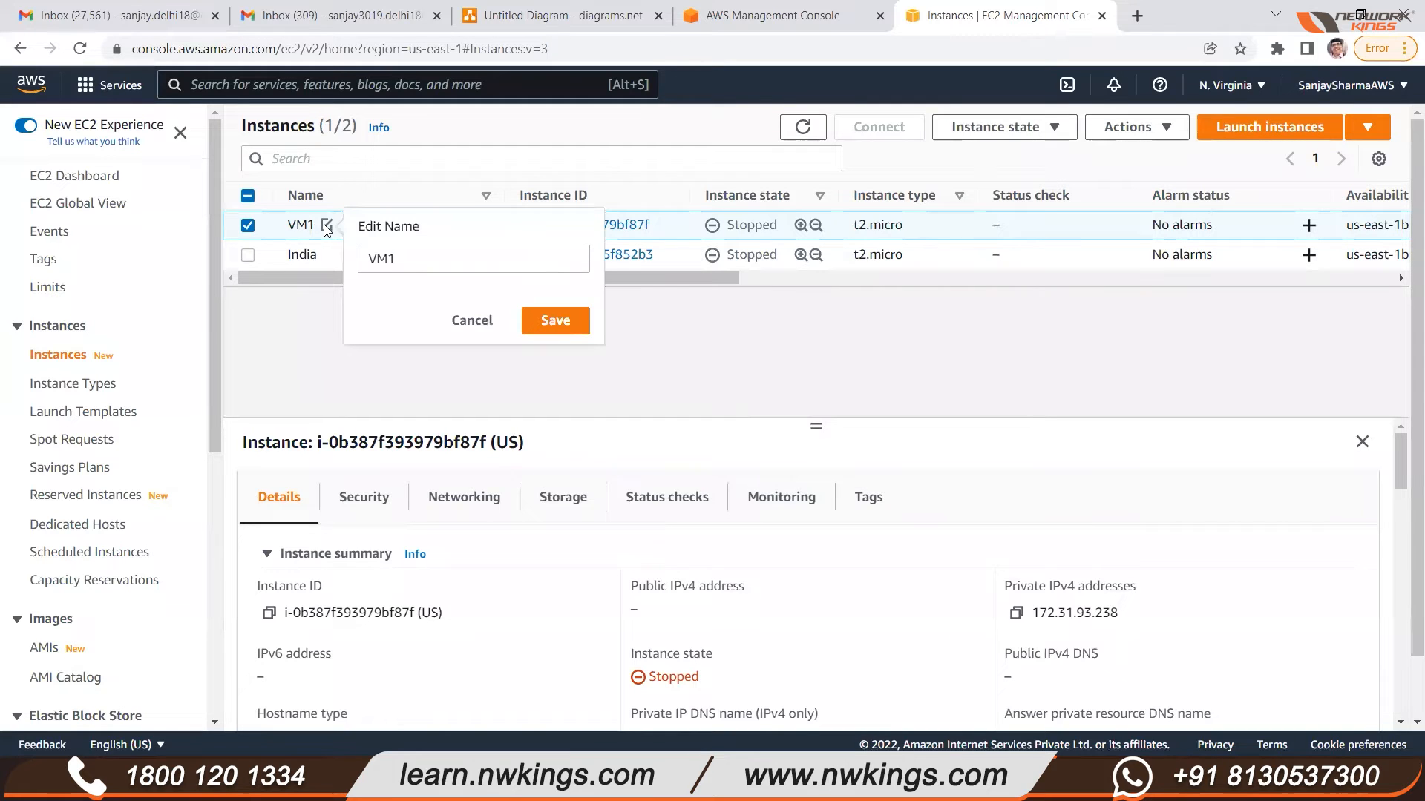
double_click(416, 259)
click(416, 260)
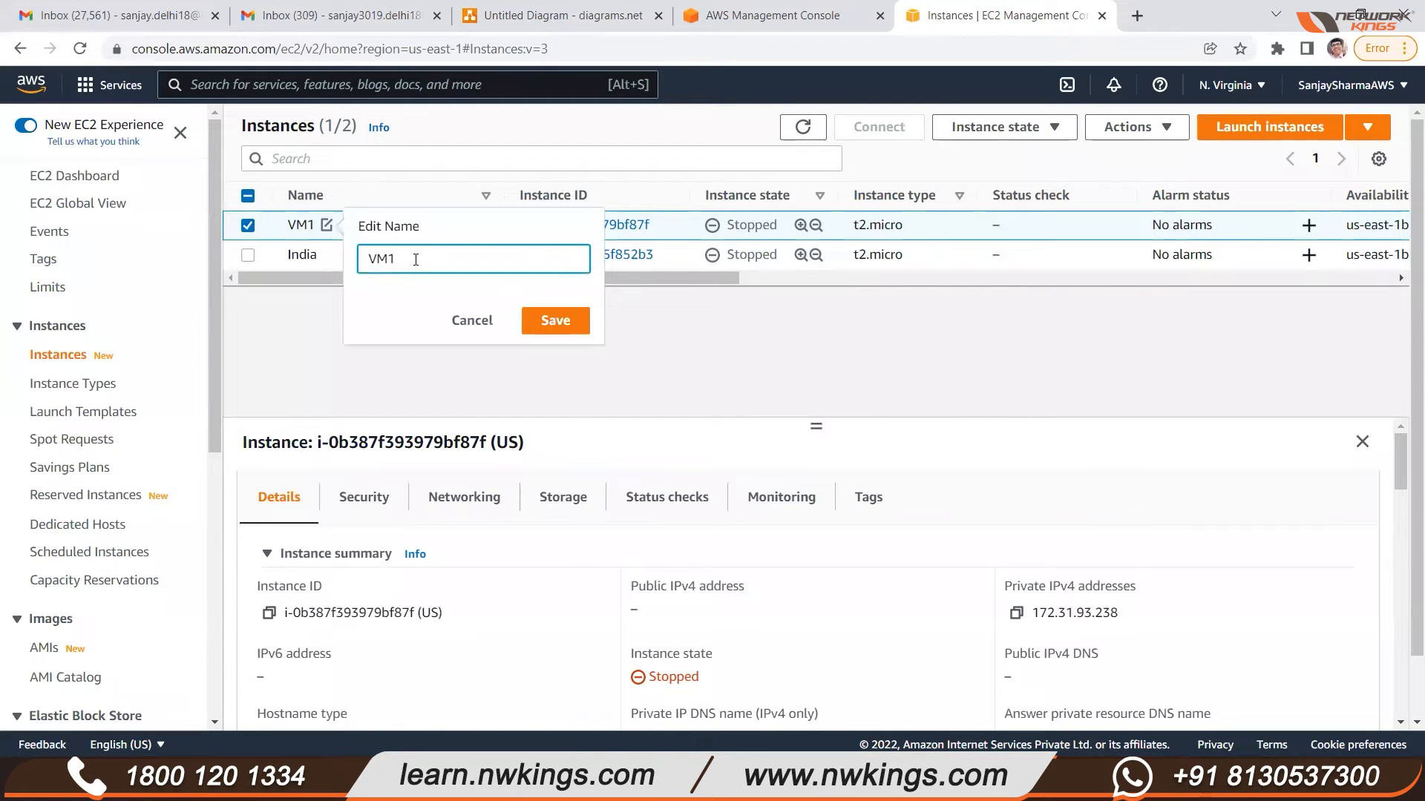
text(2)
click(533, 309)
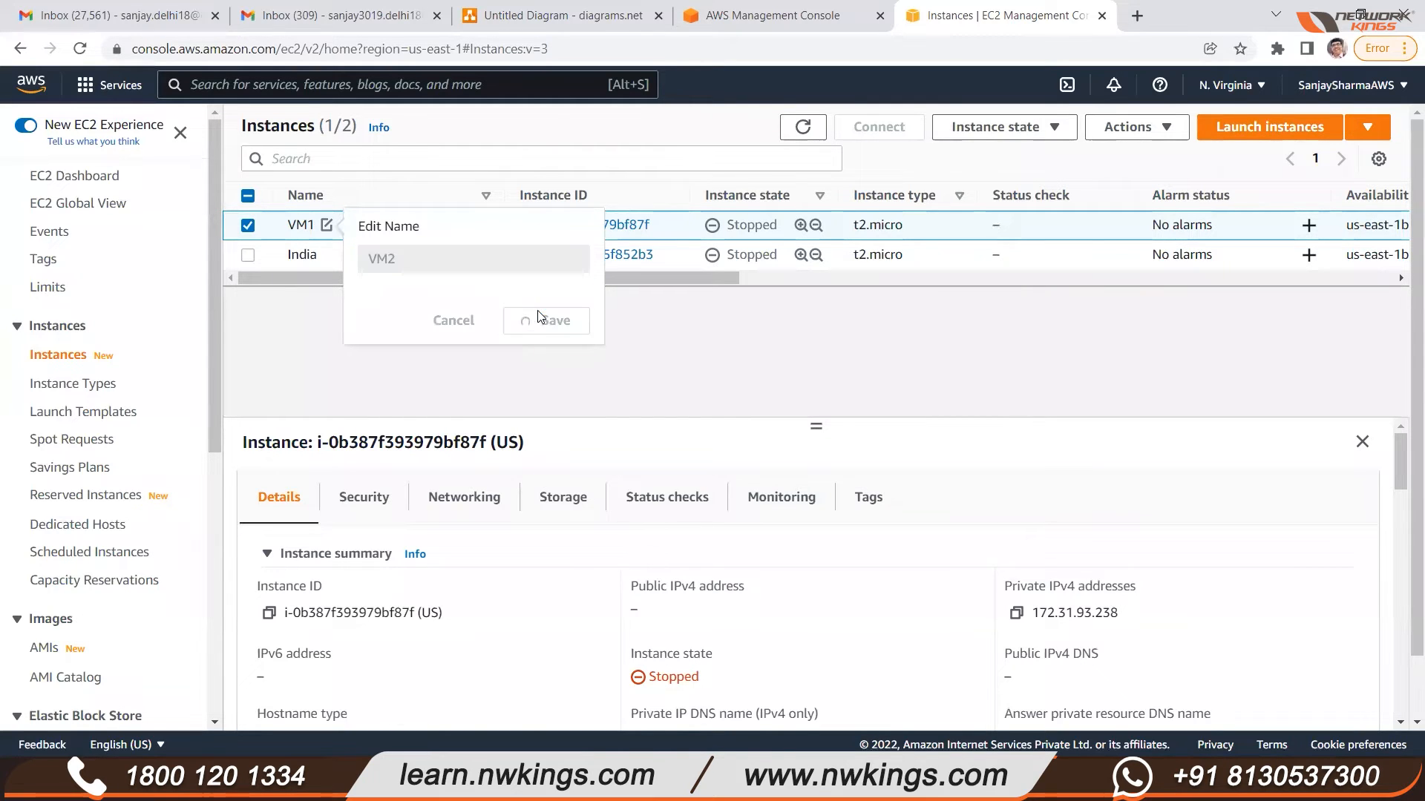
Select only the India instance and terminate it.
click(248, 225)
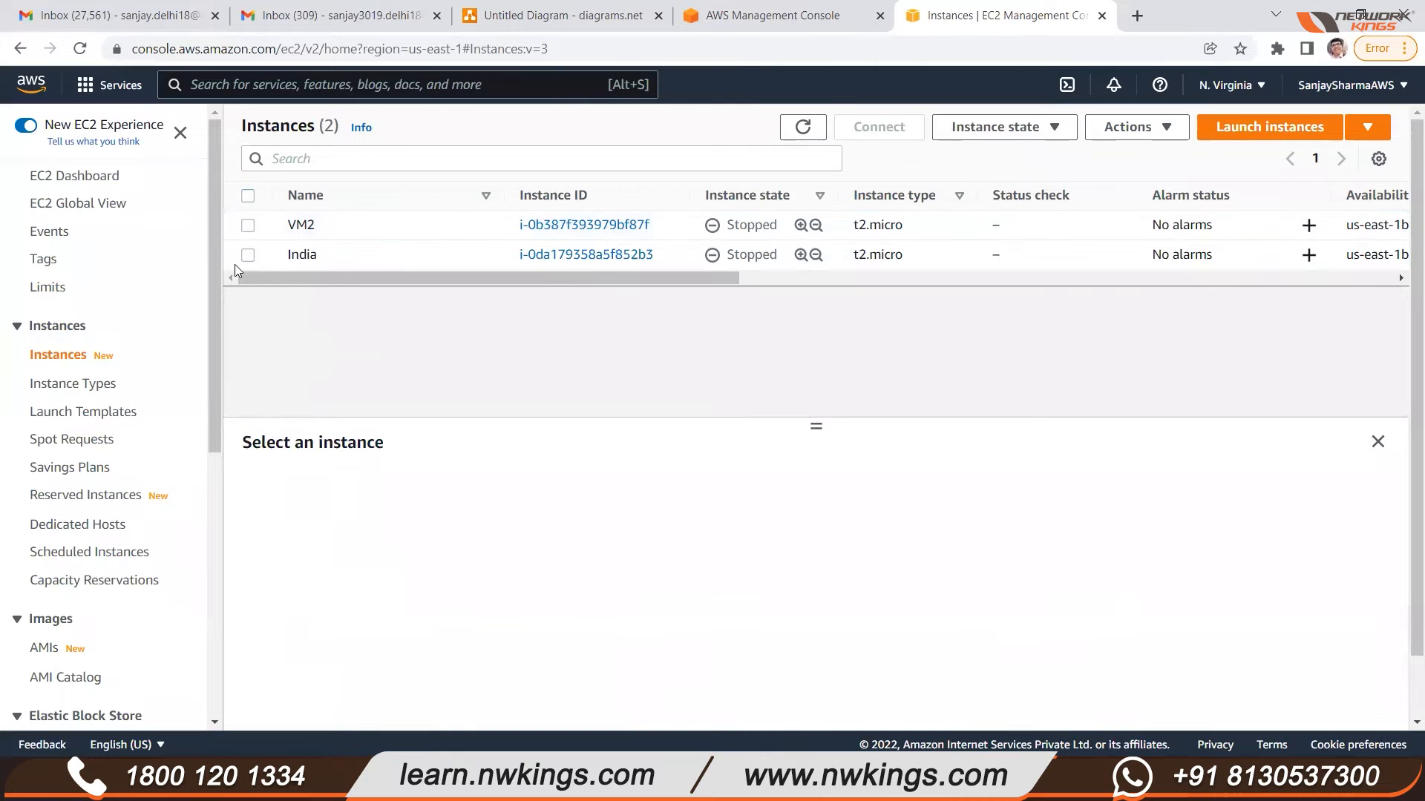
click(243, 260)
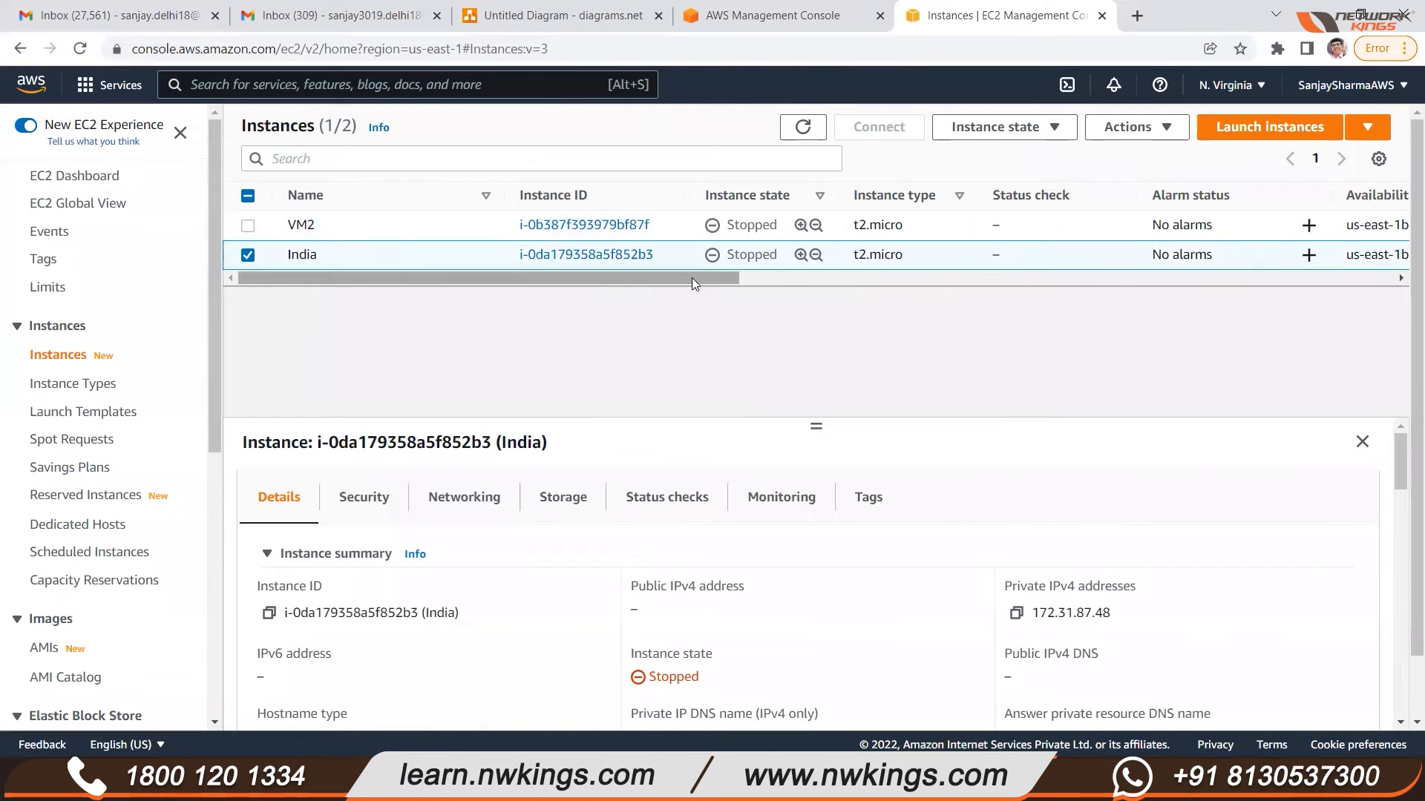
drag(691, 278, 961, 280)
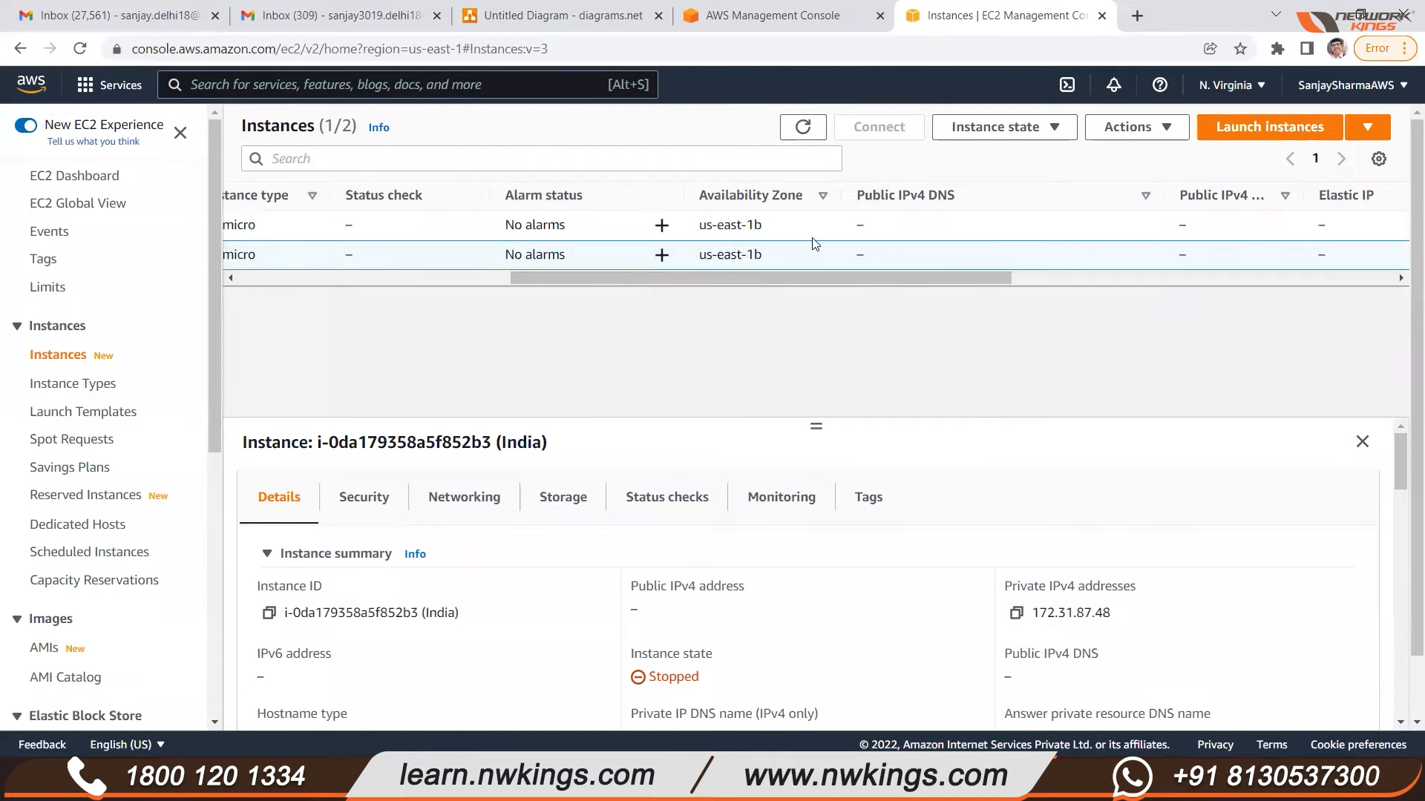
click(991, 129)
click(987, 270)
click(1066, 570)
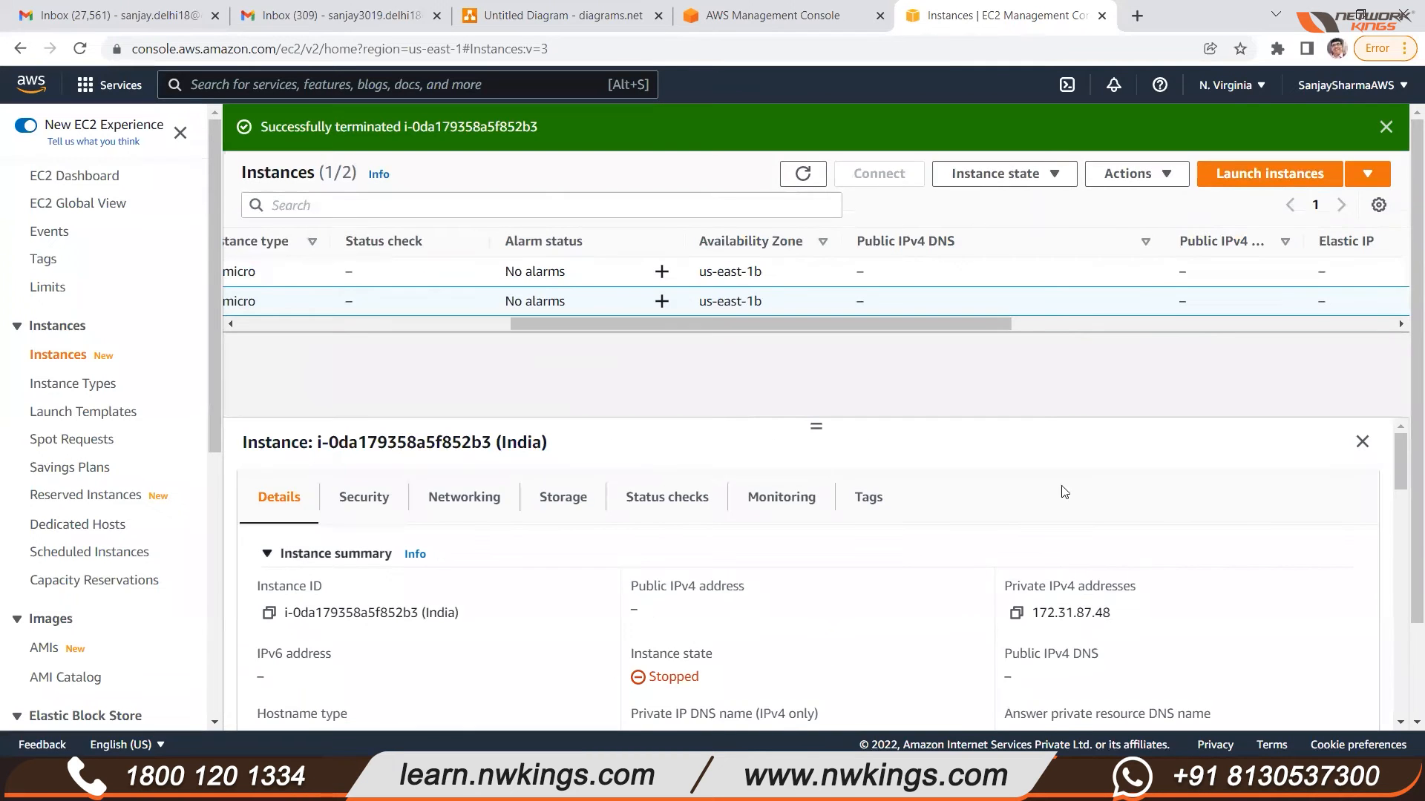
Deselect the India instance, start the VM2 instance instead, and dismiss the status messages.
click(1386, 127)
drag(745, 273, 347, 273)
click(232, 256)
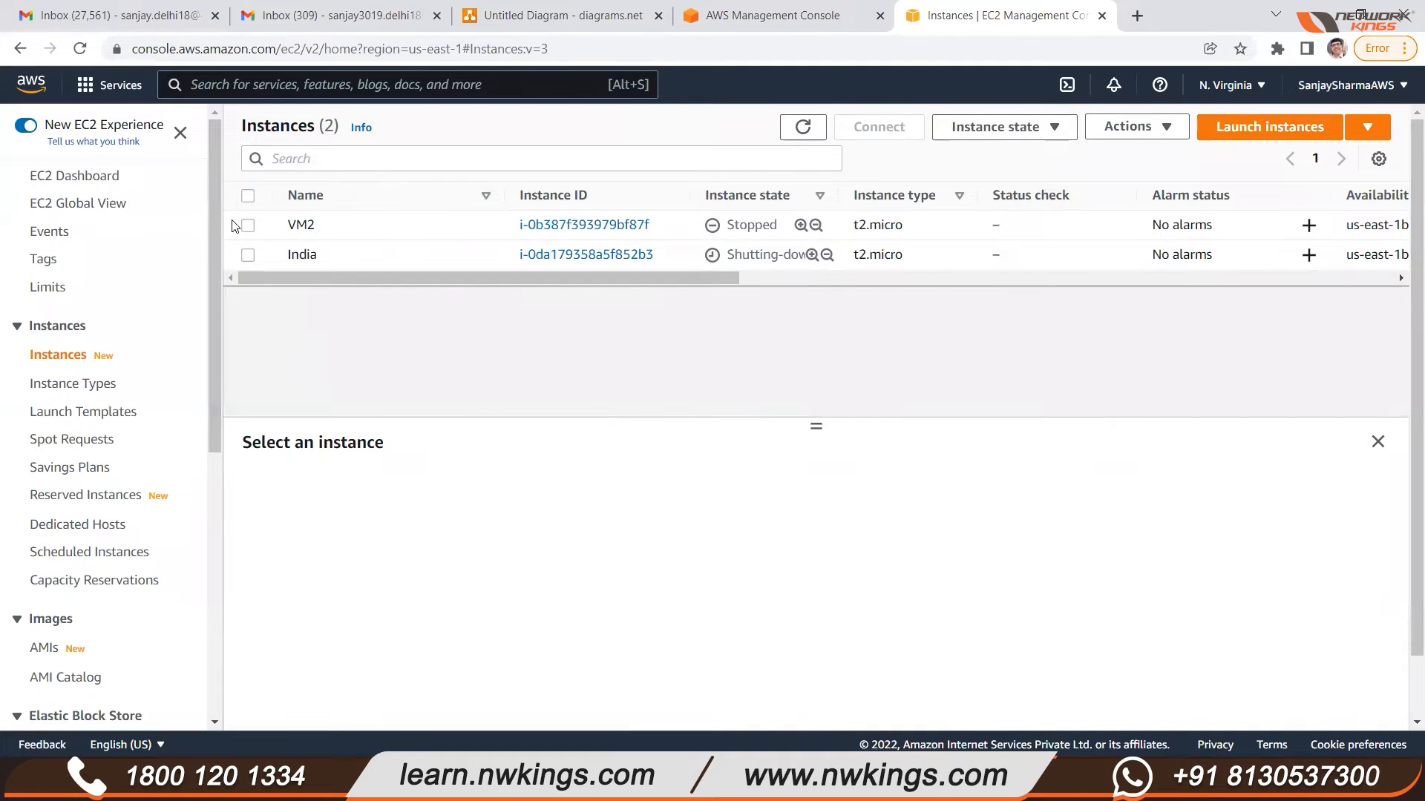
click(247, 226)
click(995, 127)
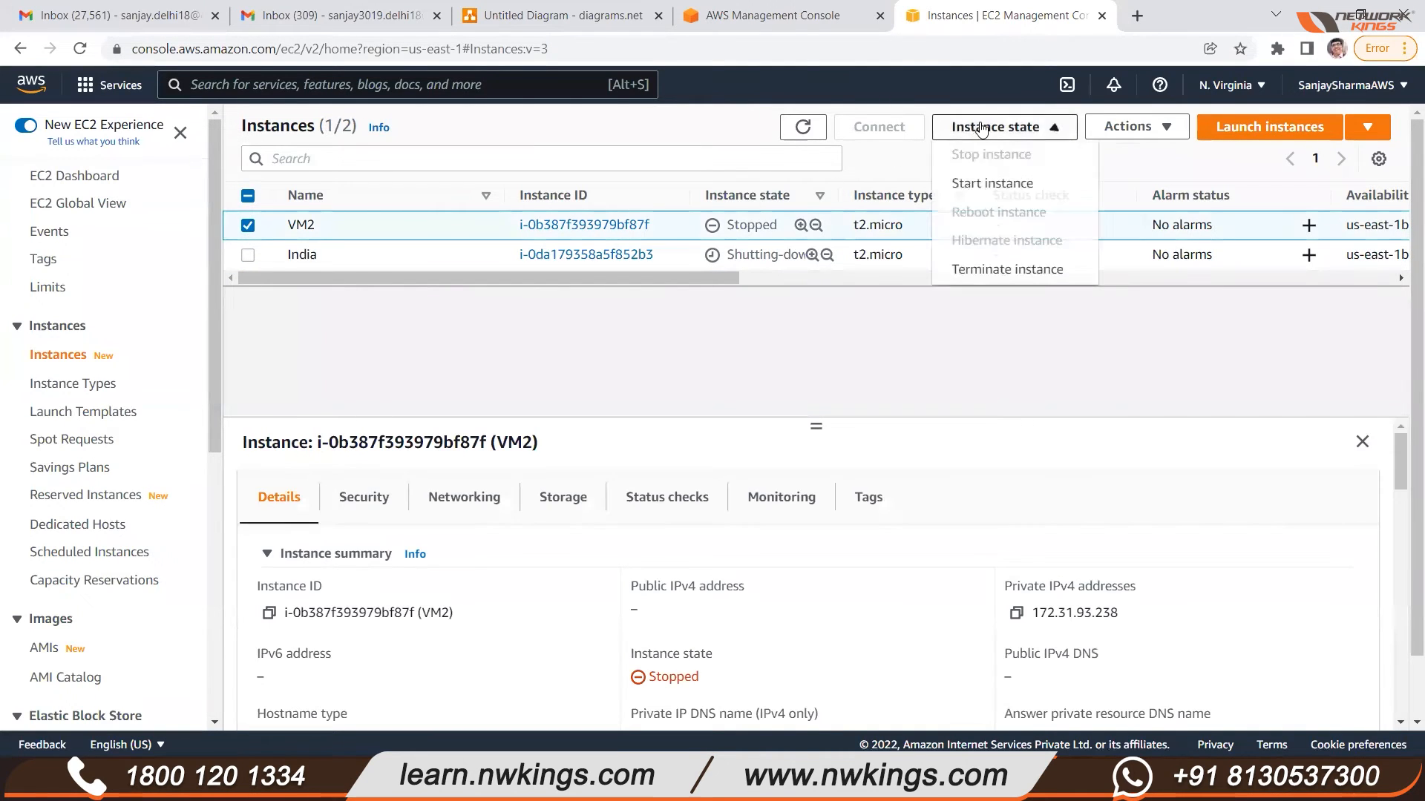
click(981, 184)
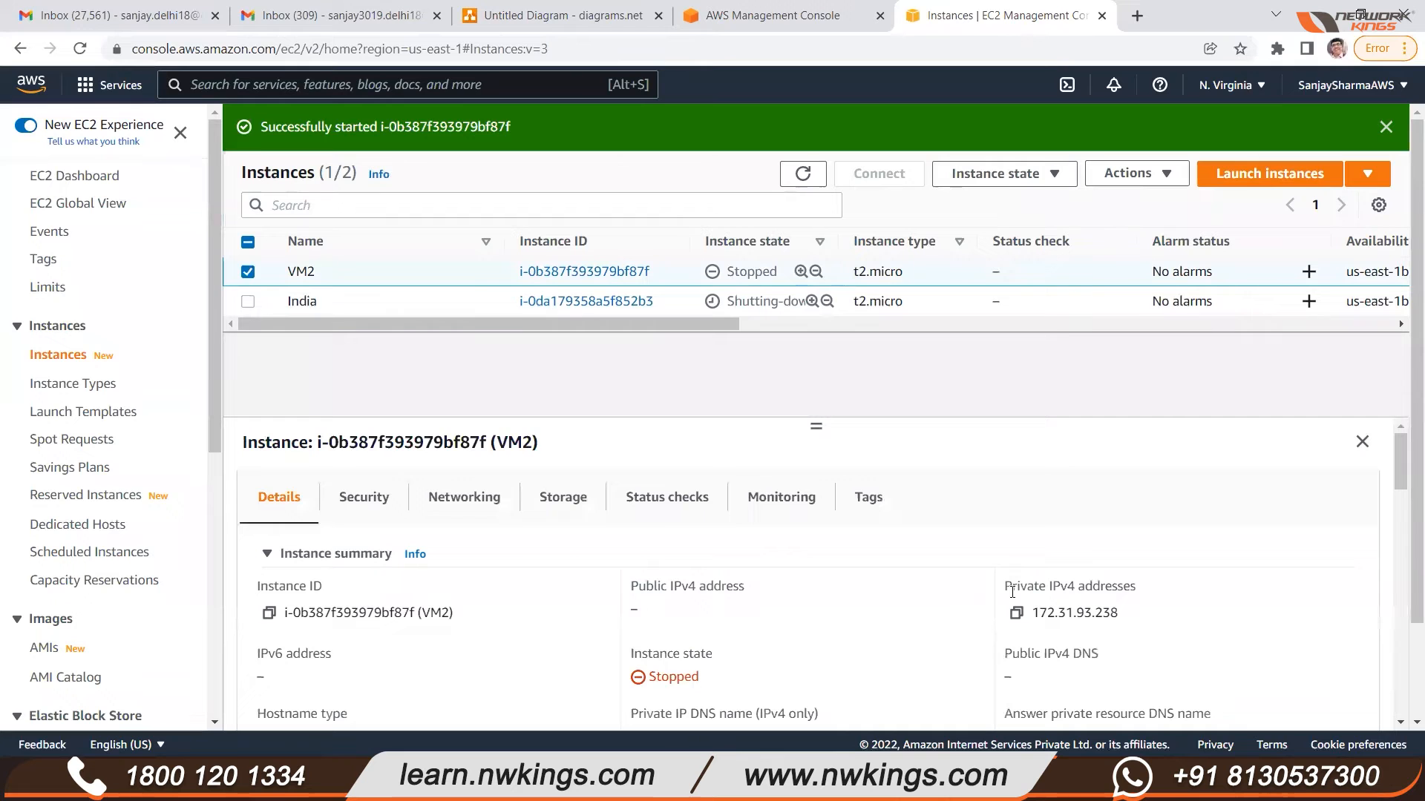
click(1386, 126)
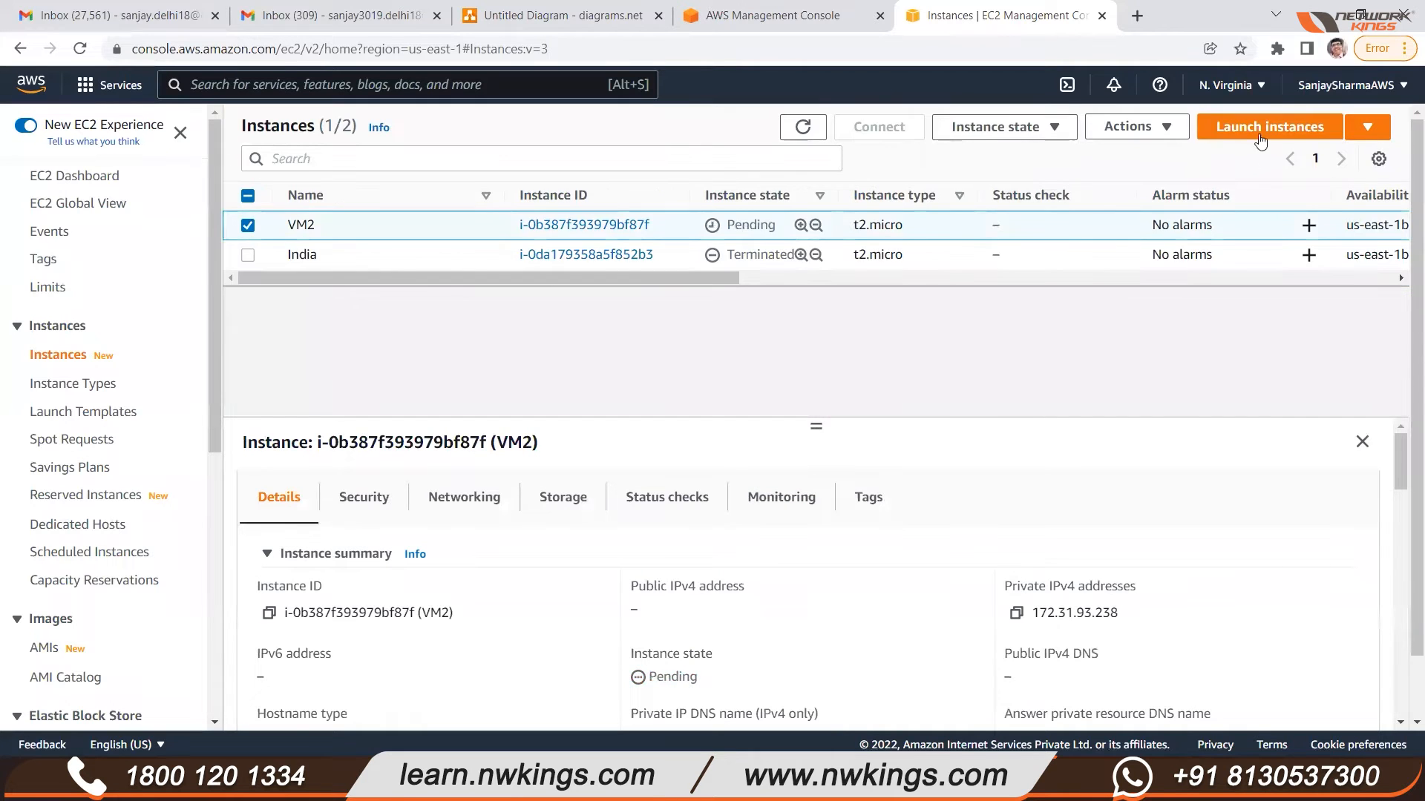
Begin launching a new instance and place it in the default subnet of us-east-1a.
click(1266, 128)
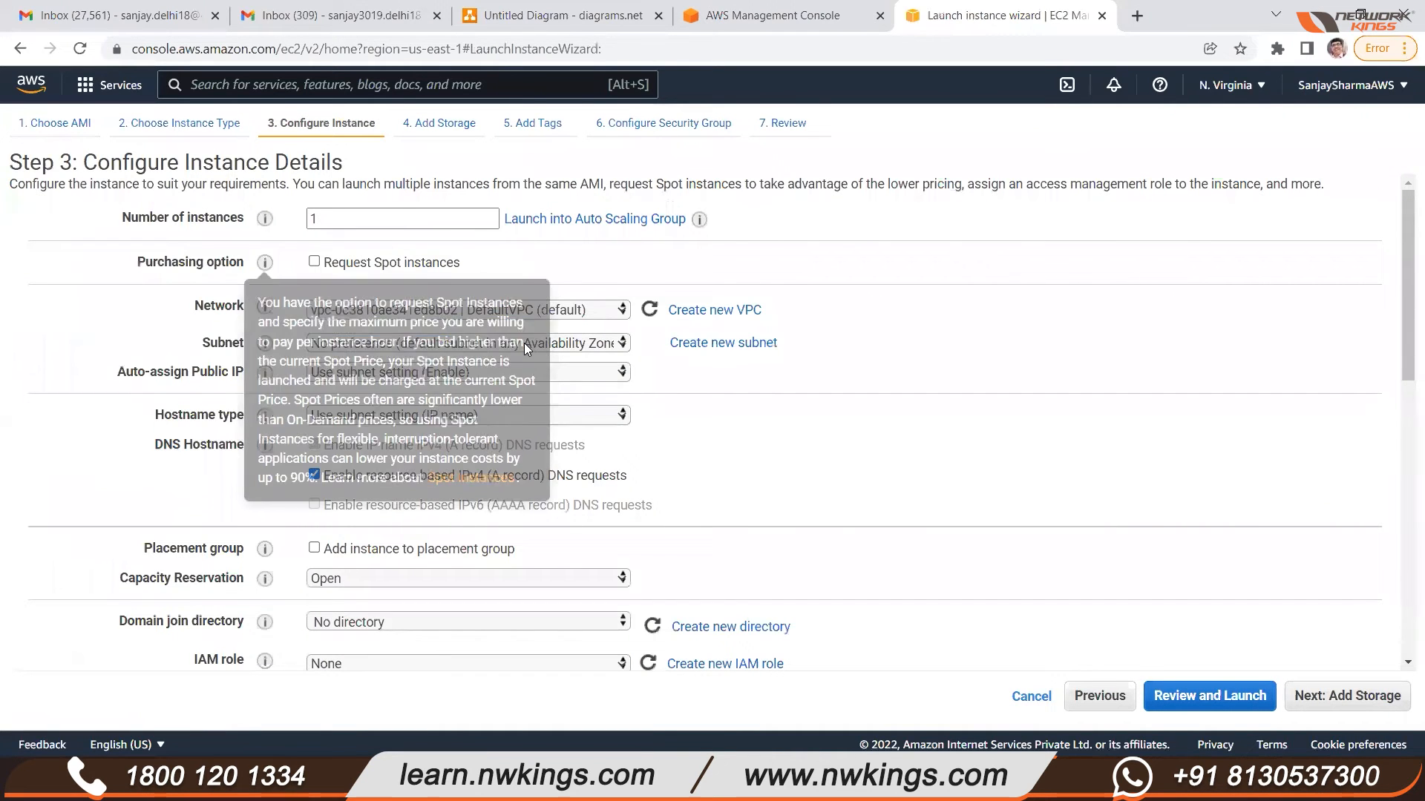
click(524, 343)
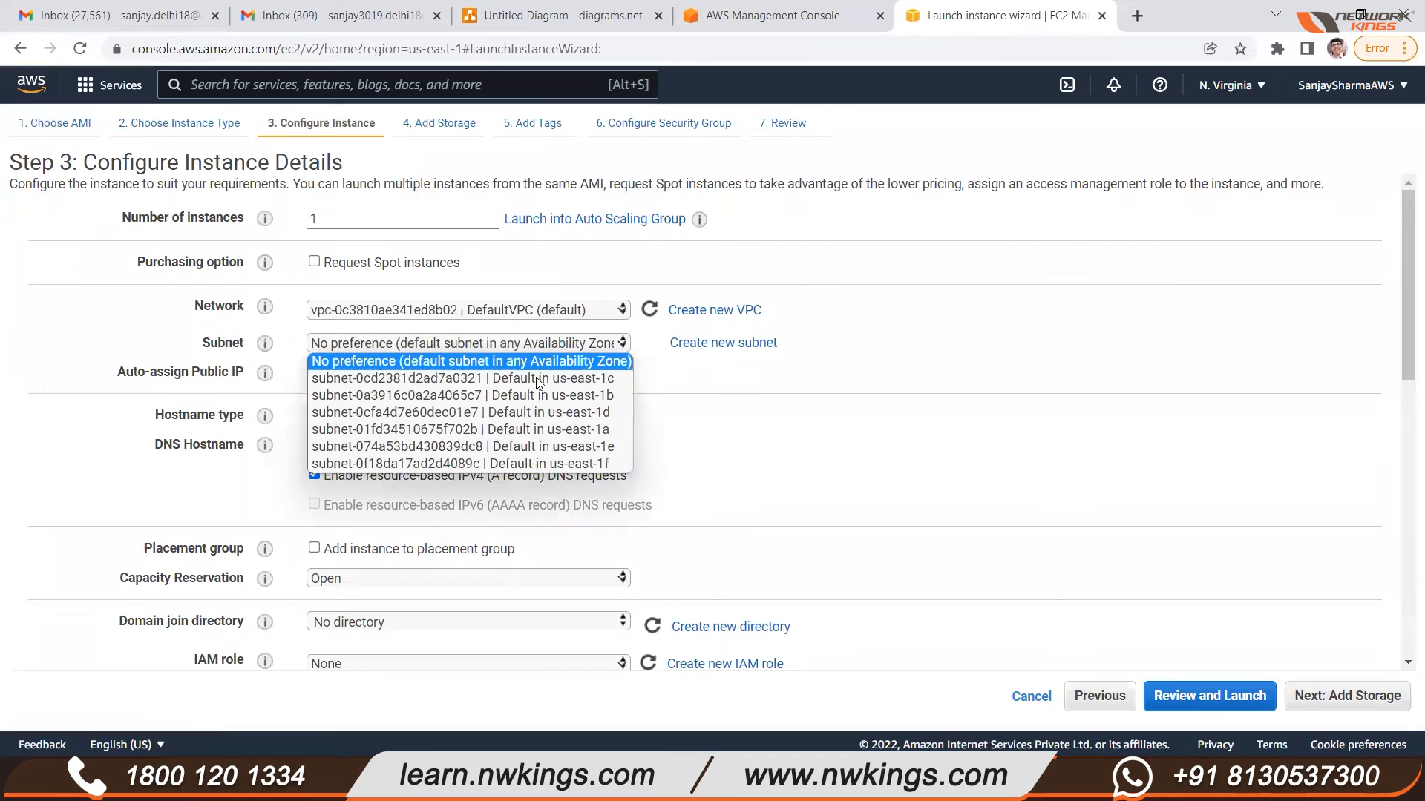
click(558, 431)
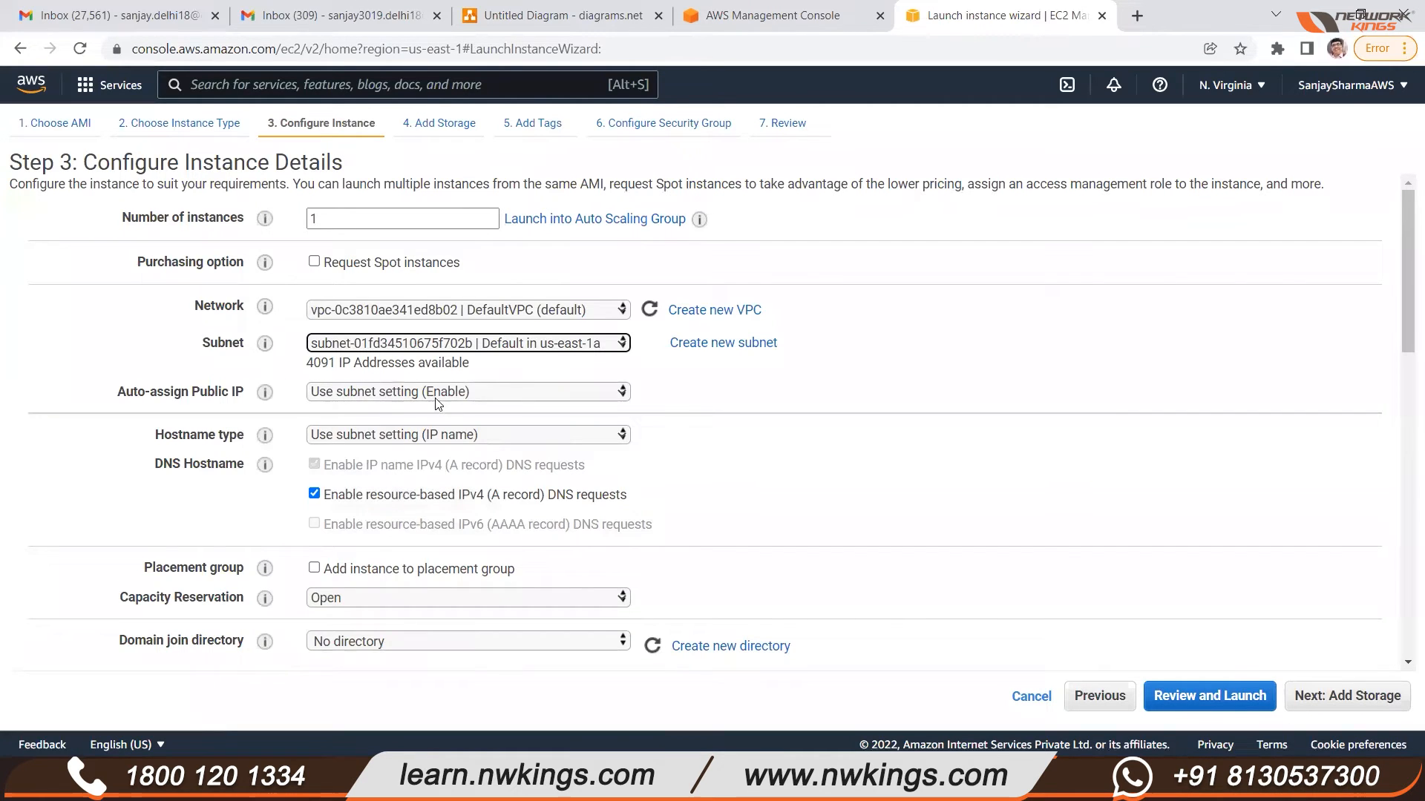
click(1327, 699)
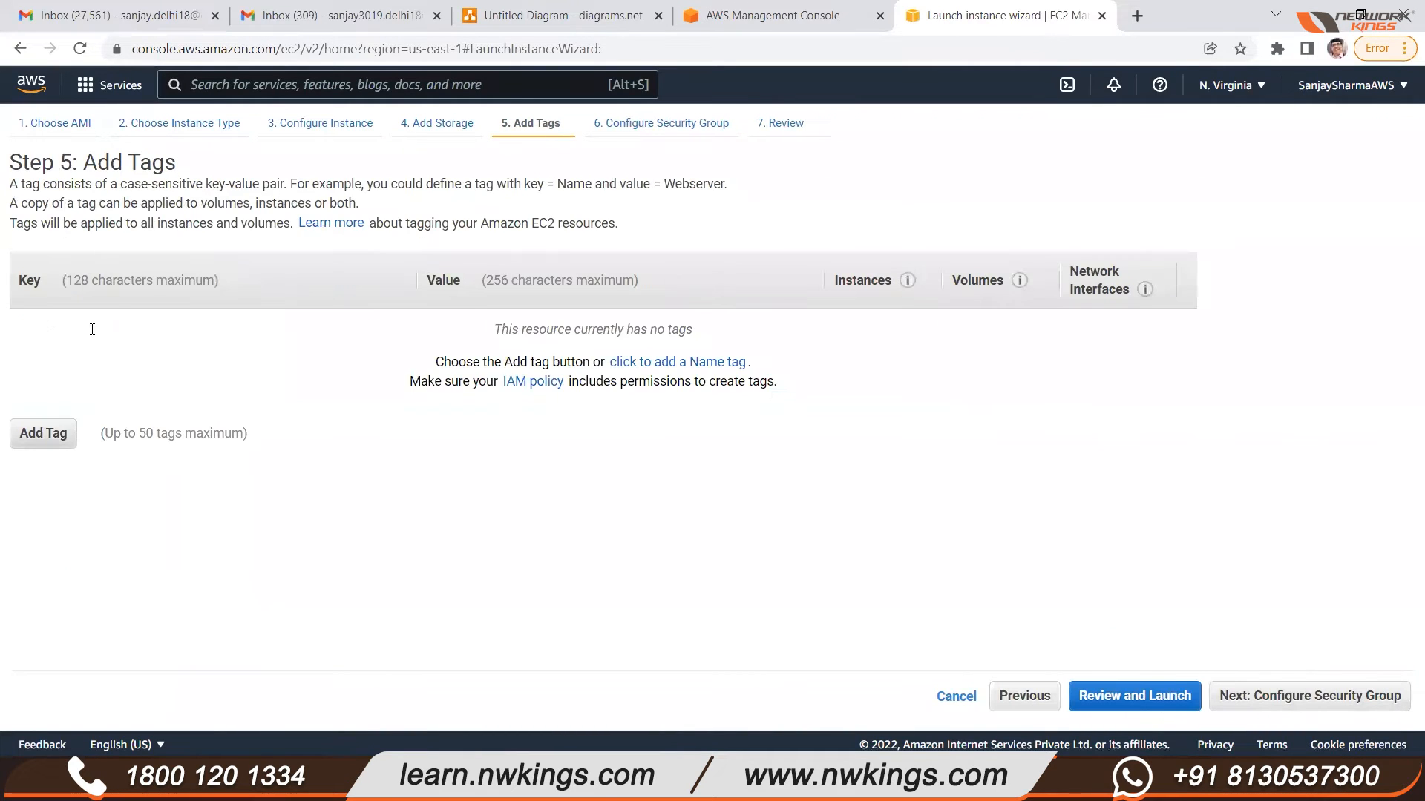
Add a tag to the new instance with the key Name and the value VM1.
click(62, 440)
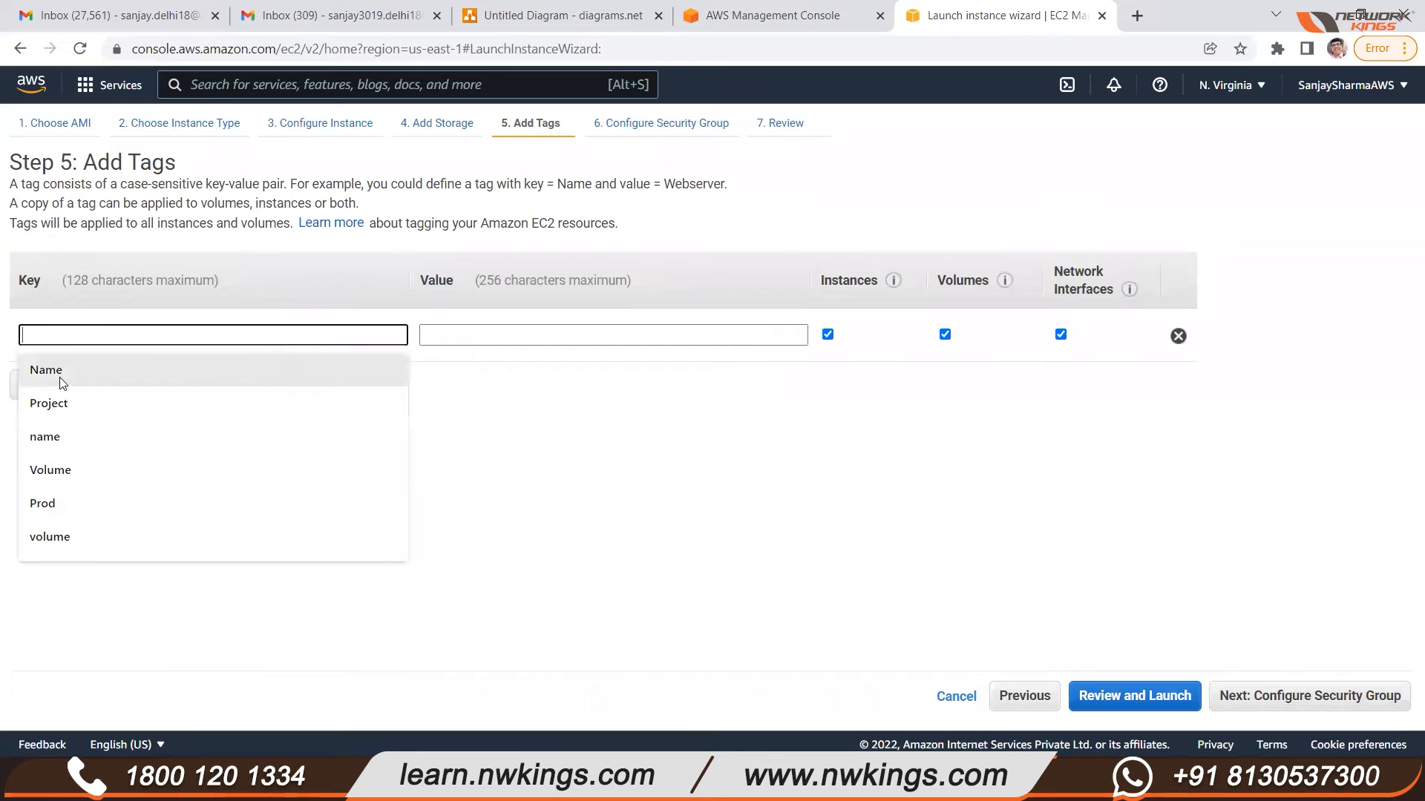
click(63, 384)
click(493, 339)
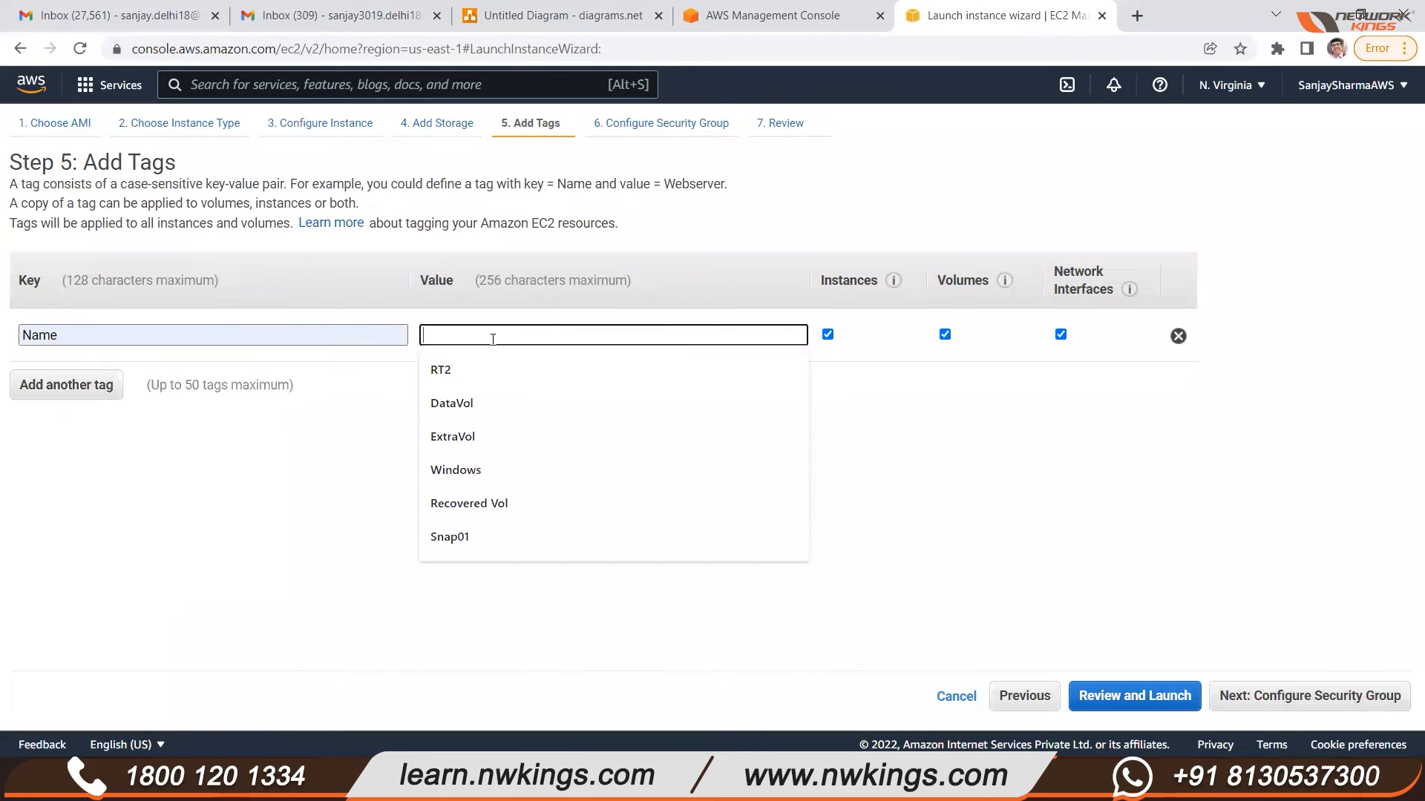
text(VM1)
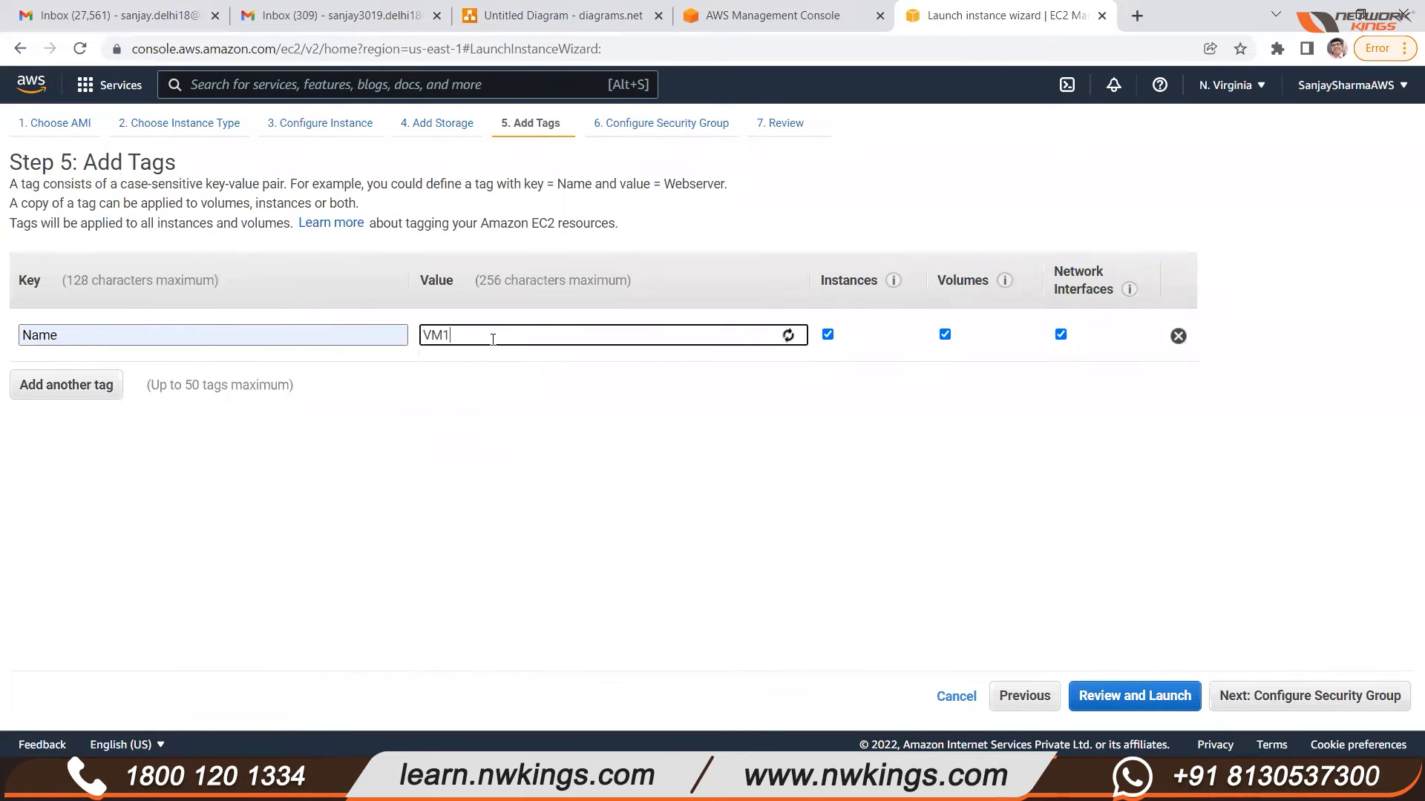
click(1356, 702)
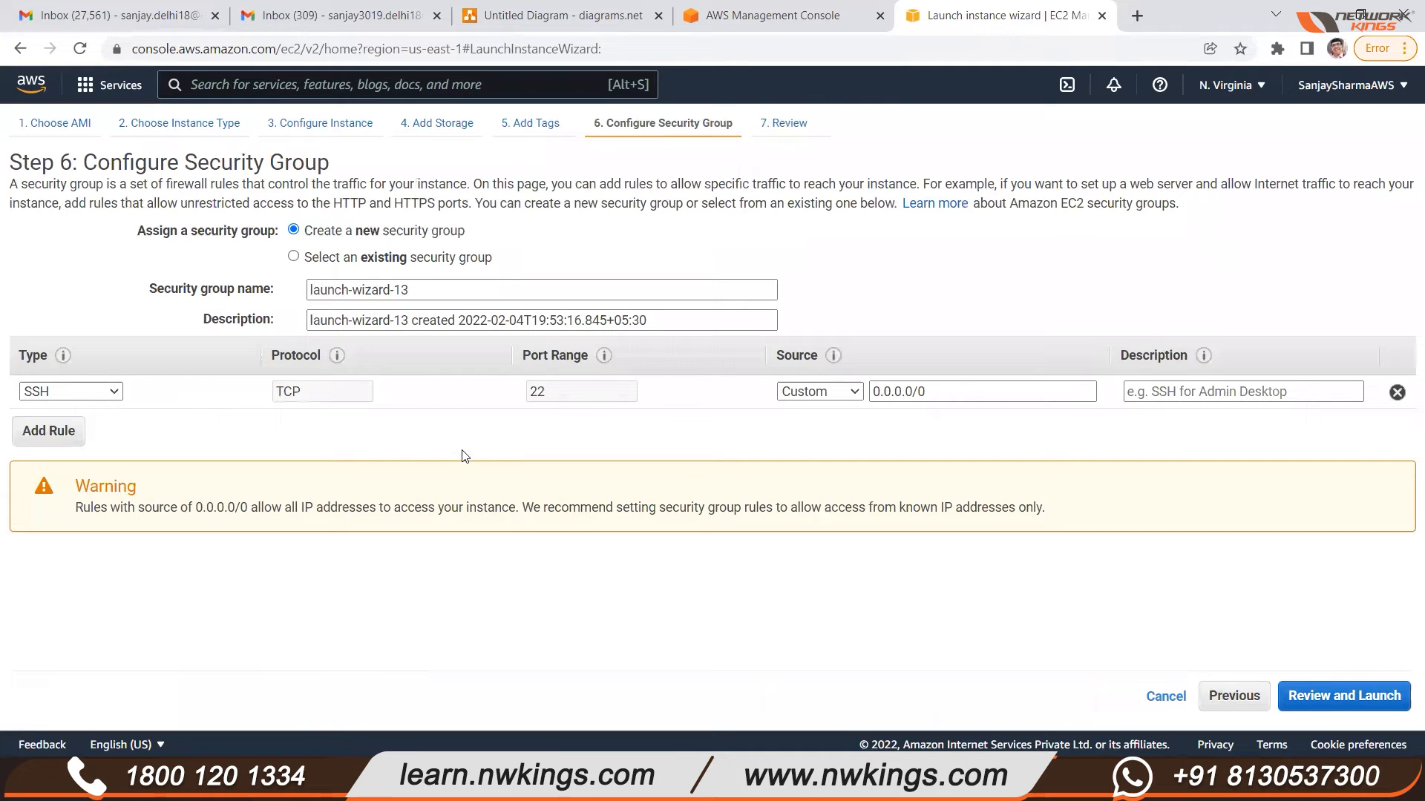
Launch the instance with the proposed new SSH security group and return to the instances list.
click(1374, 704)
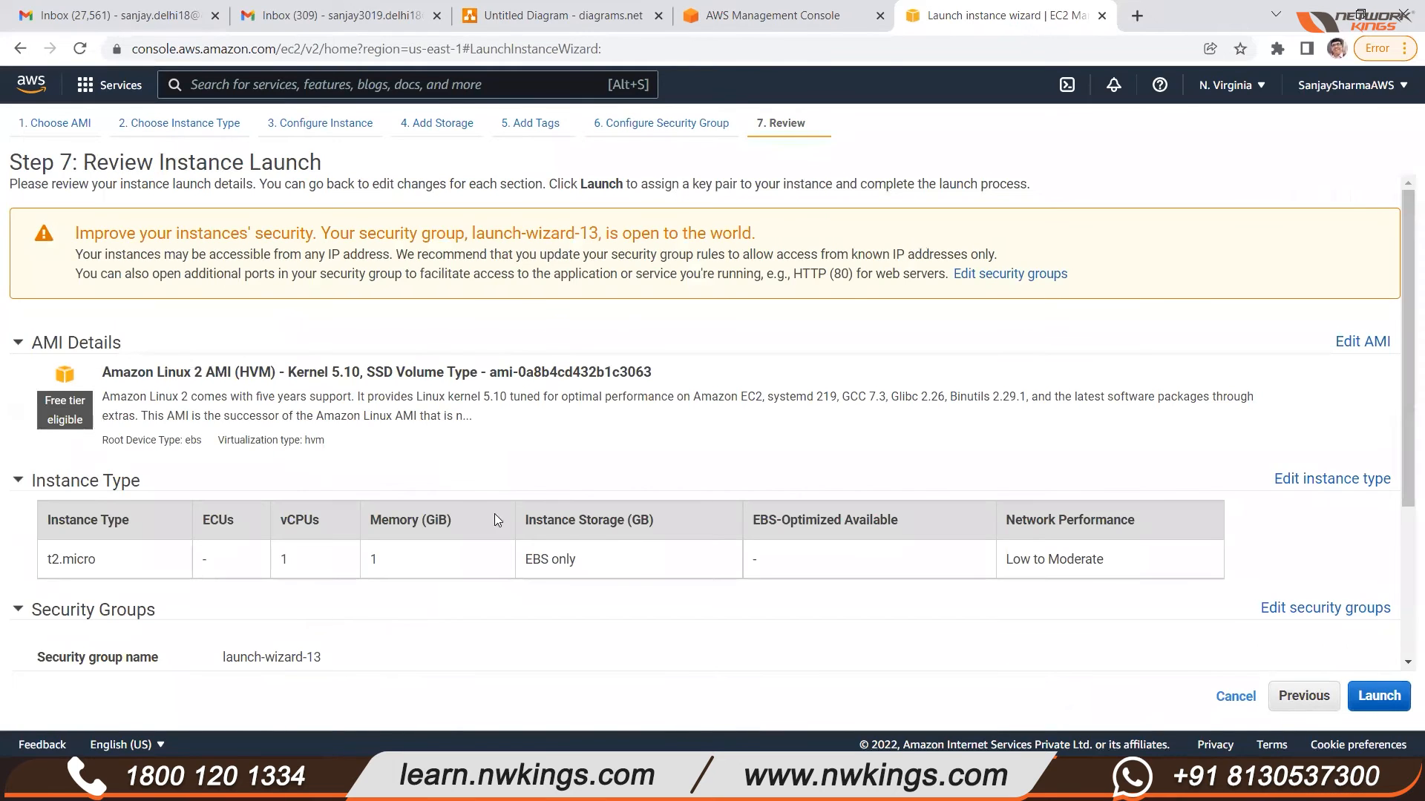
click(1377, 701)
click(776, 512)
click(938, 584)
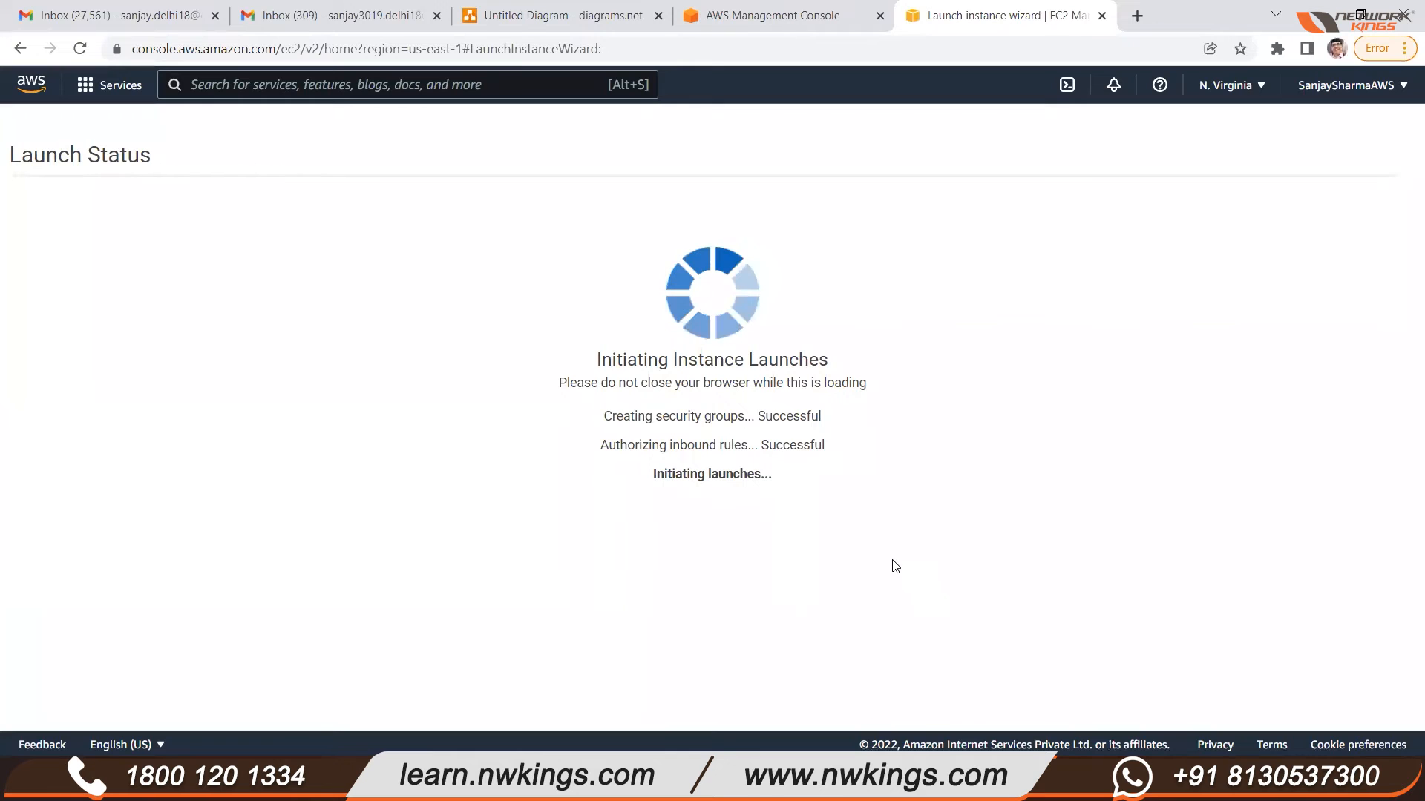
scroll(1320, 710, down, 1)
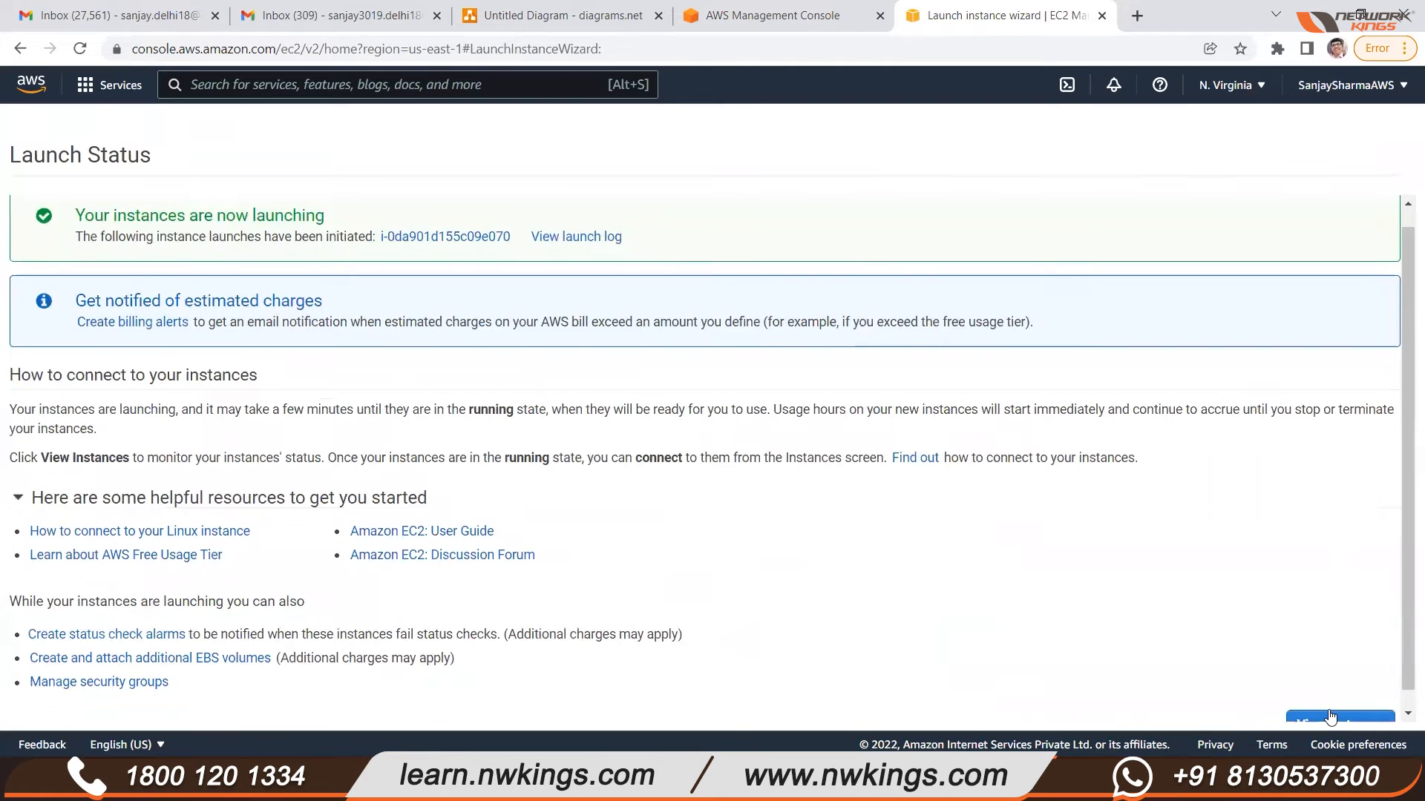
click(1320, 711)
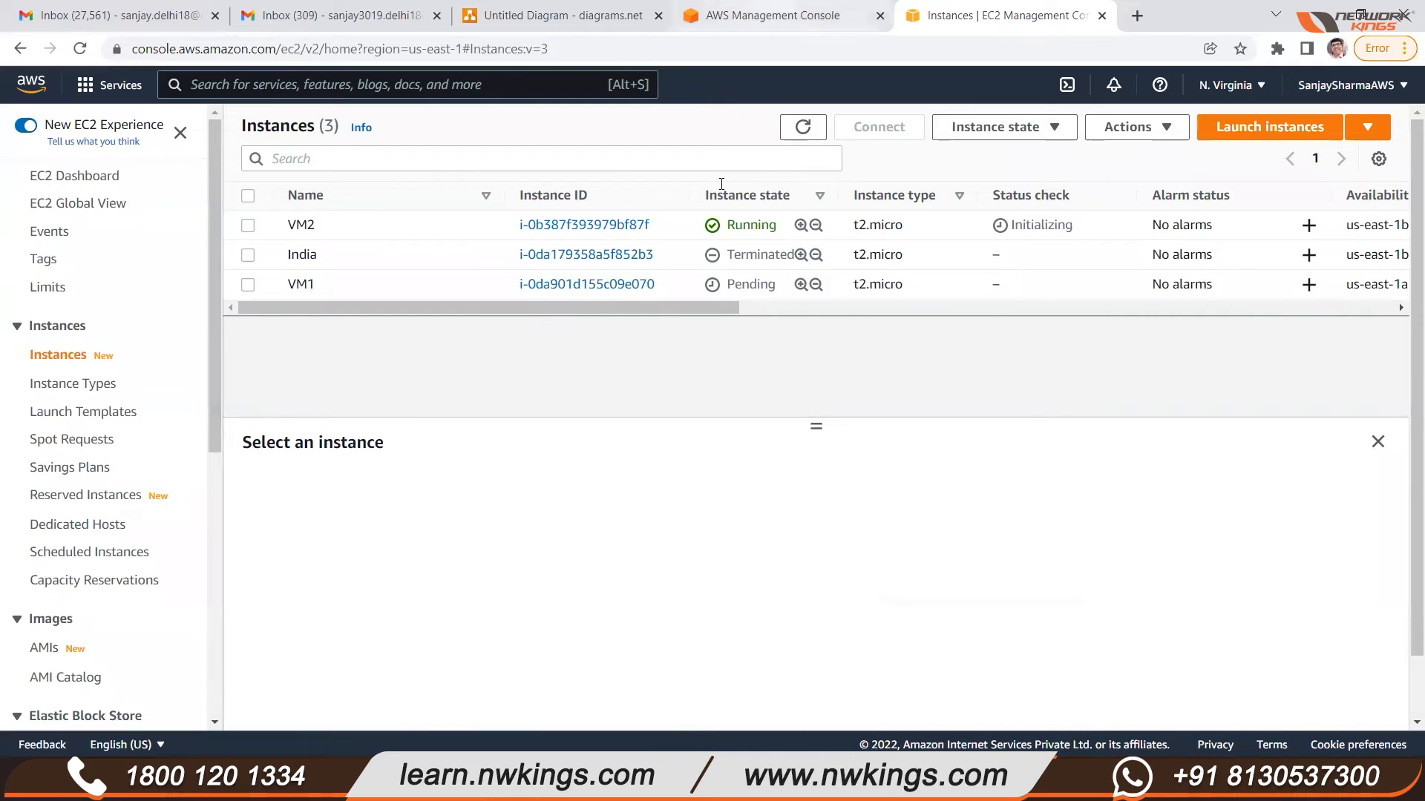
Switch to the diagrams.net diagram and relabel the availability zone containing two instances as "AZ: us-east-1a".
key(ctrl+shift+Tab)
key(ctrl+shift+Tab)
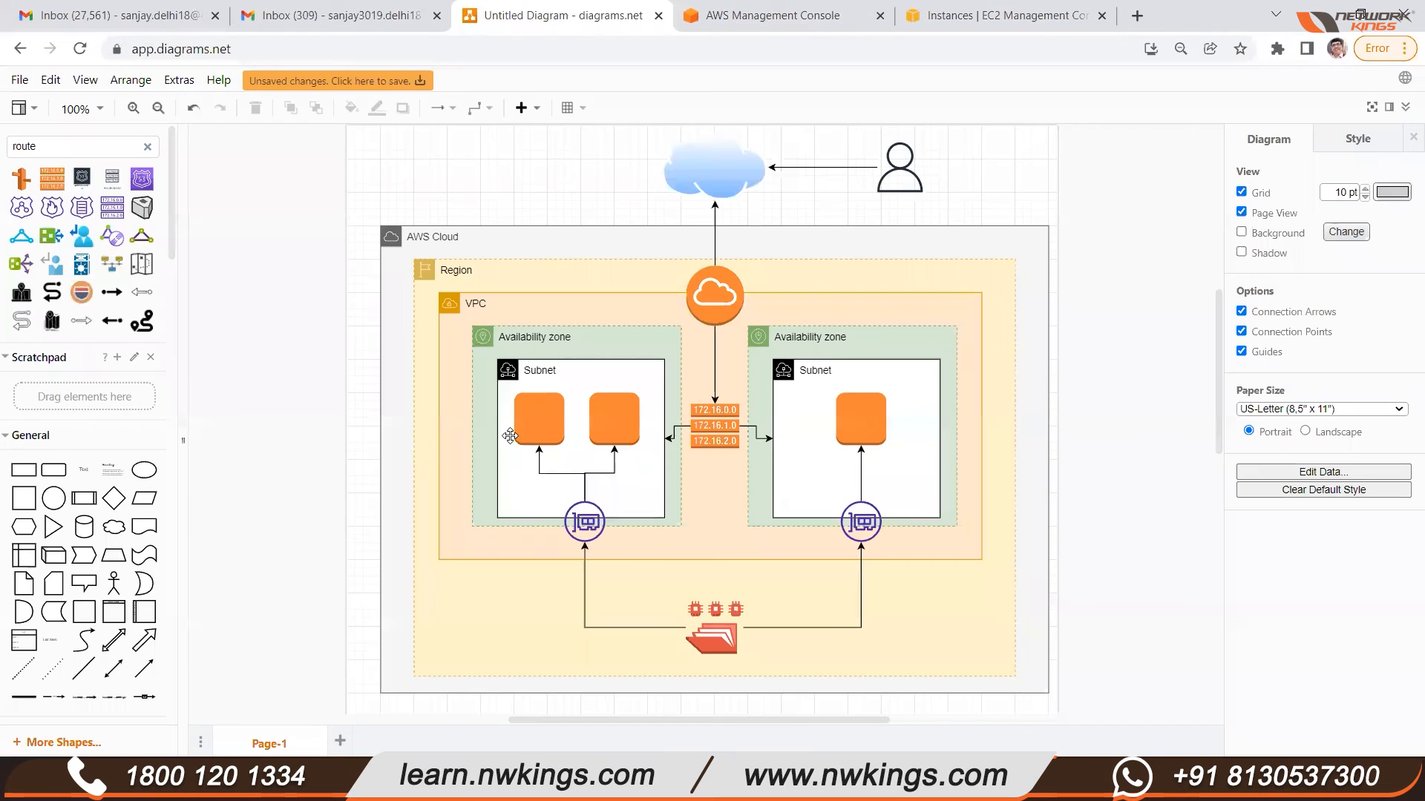
click(534, 427)
double_click(533, 425)
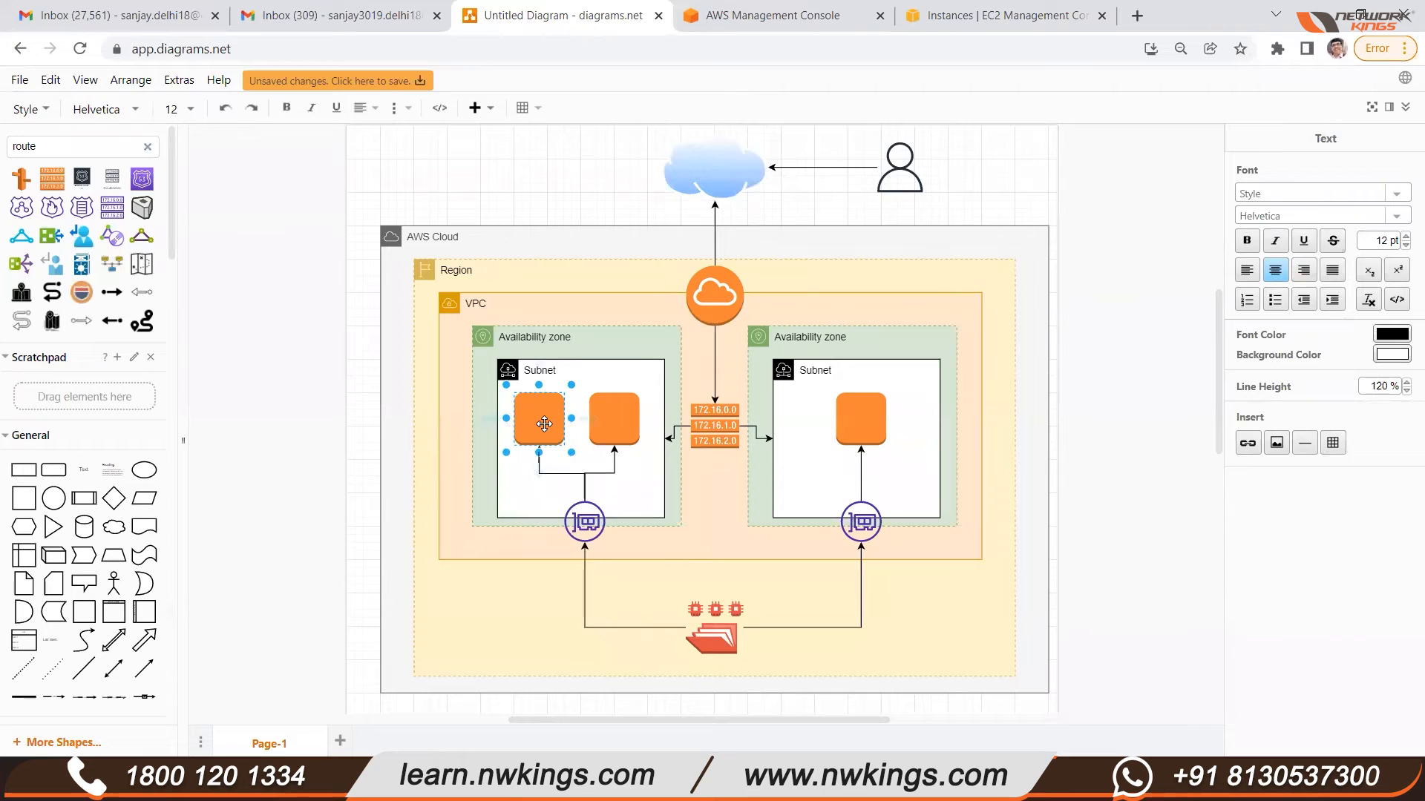
click(544, 423)
click(858, 423)
click(609, 419)
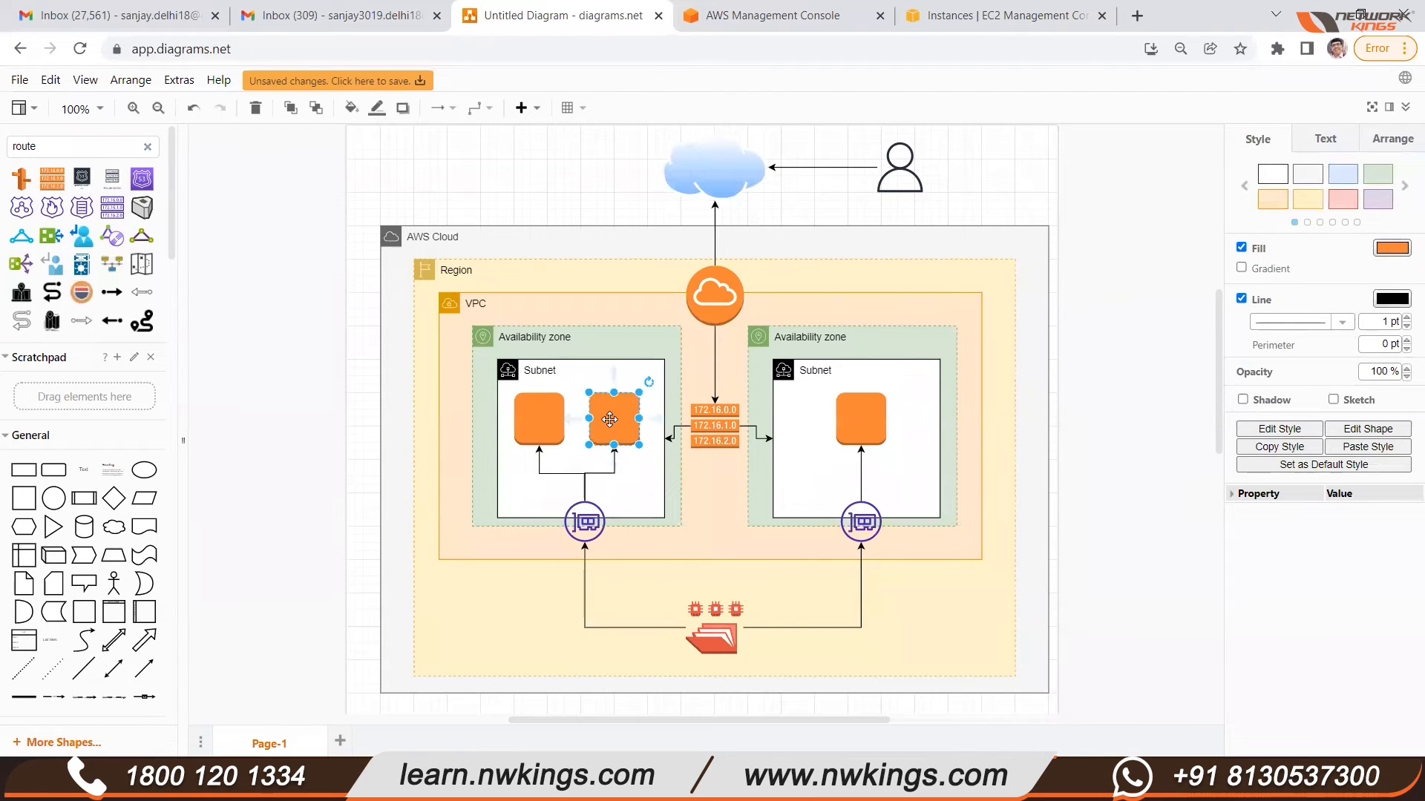
click(526, 343)
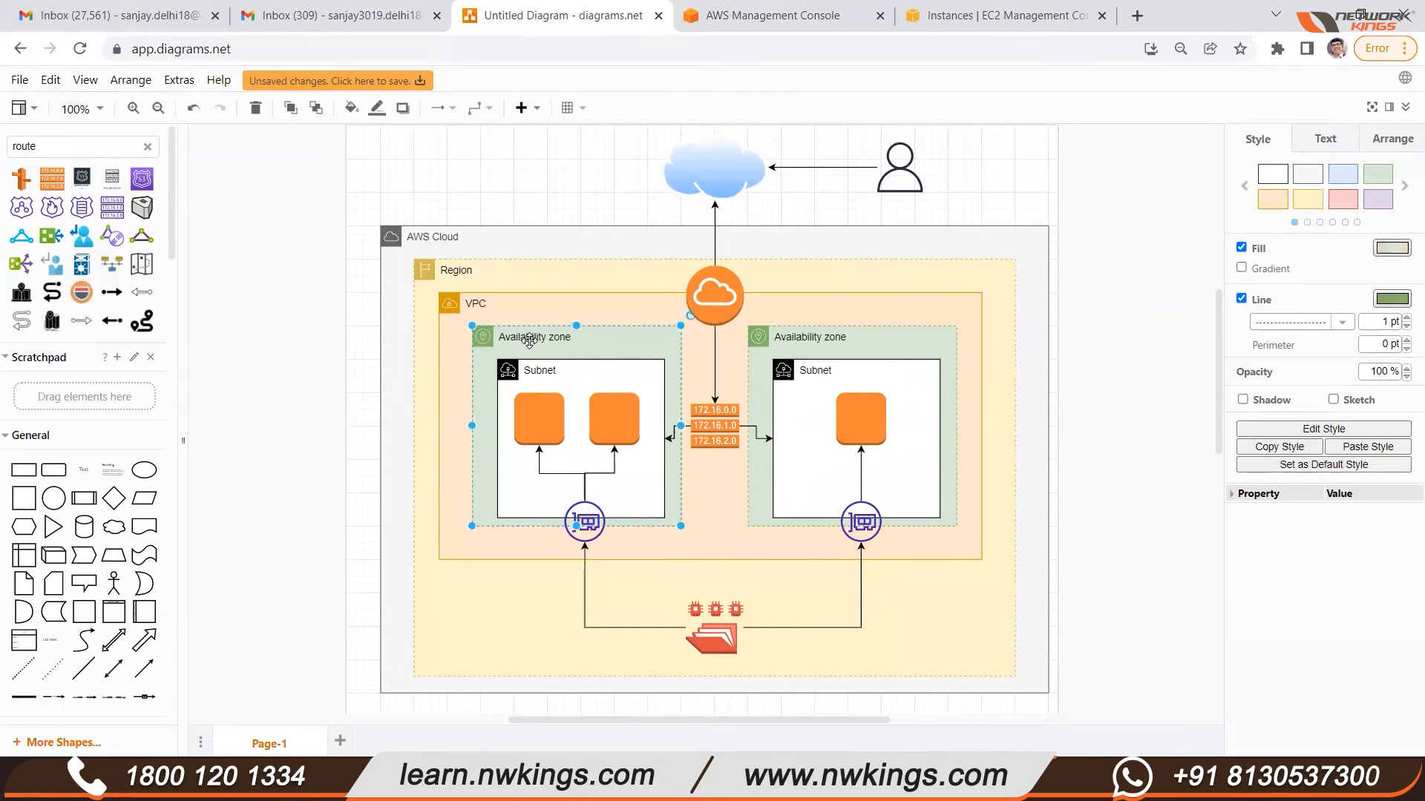
double_click(538, 341)
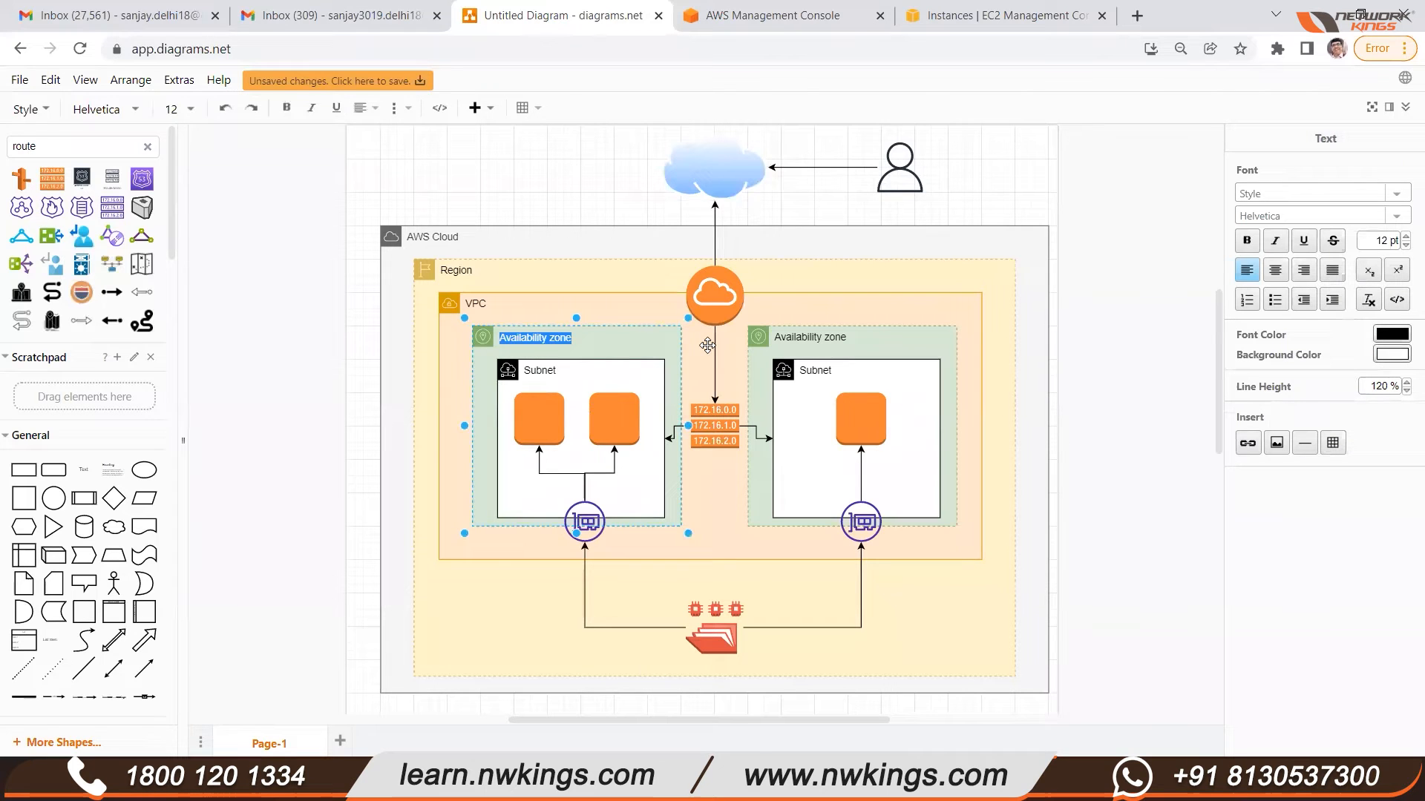
text(AZ: us-east-1a)
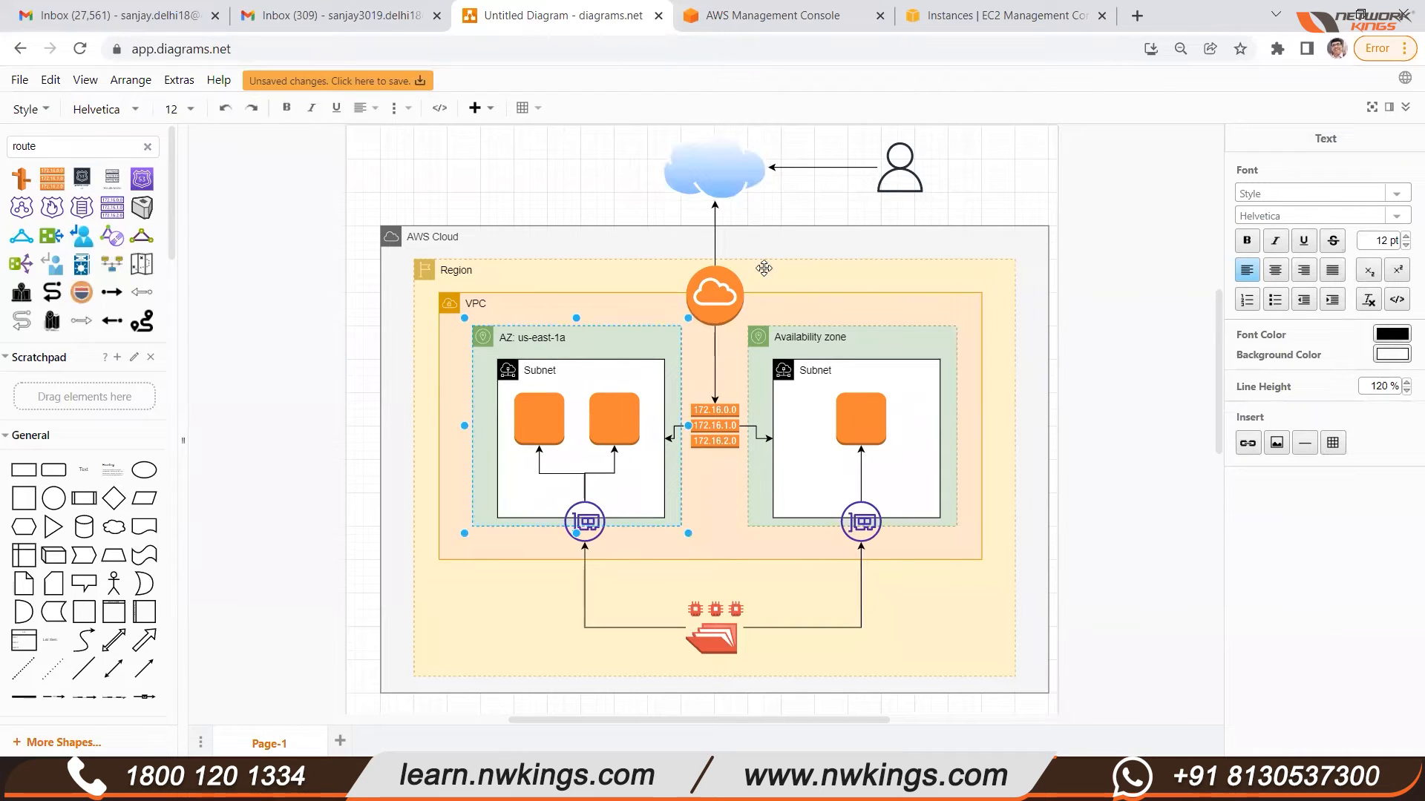
Relabel the availability zone containing a single instance as "AZ: us-east-1b".
double_click(825, 338)
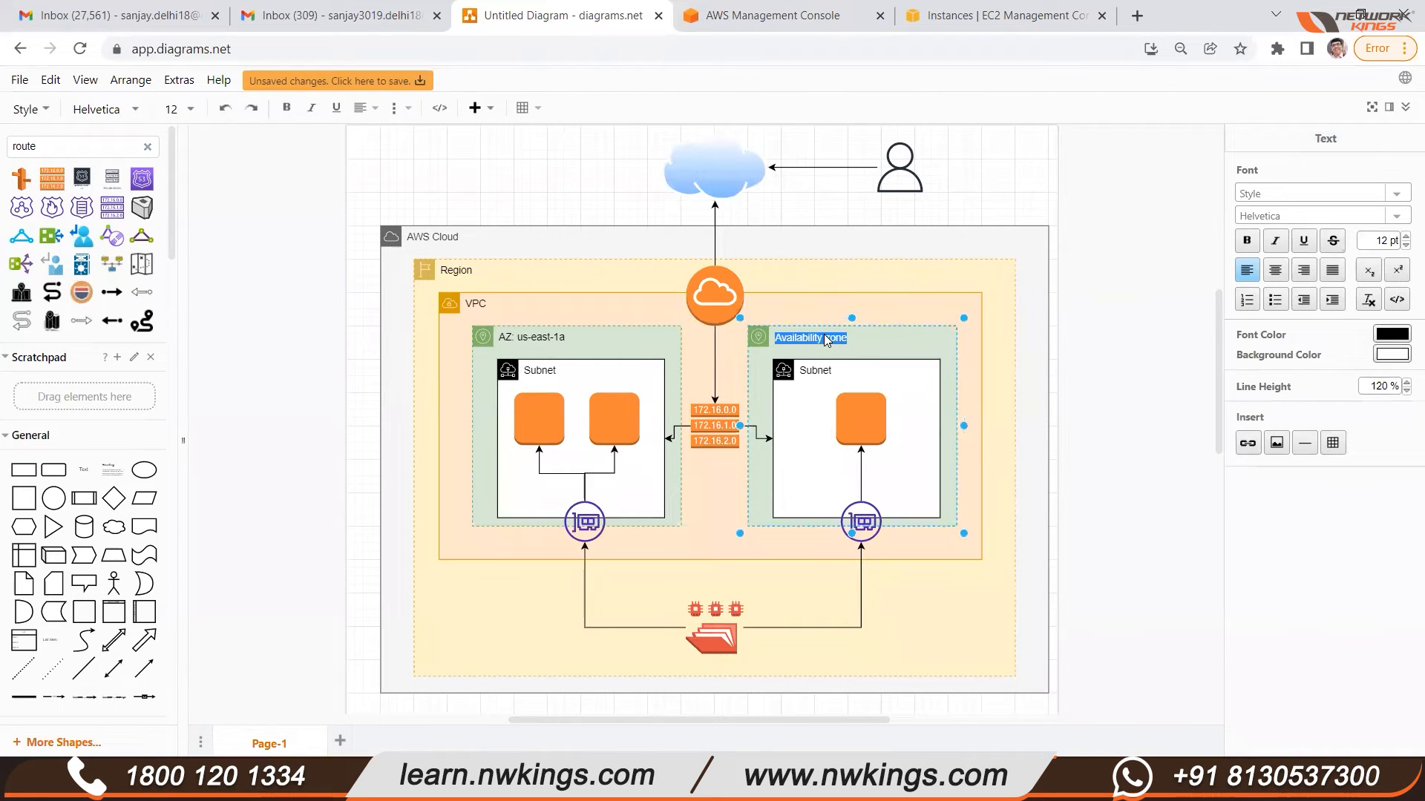
text(AZ)
text(: us-east-1b)
click(349, 436)
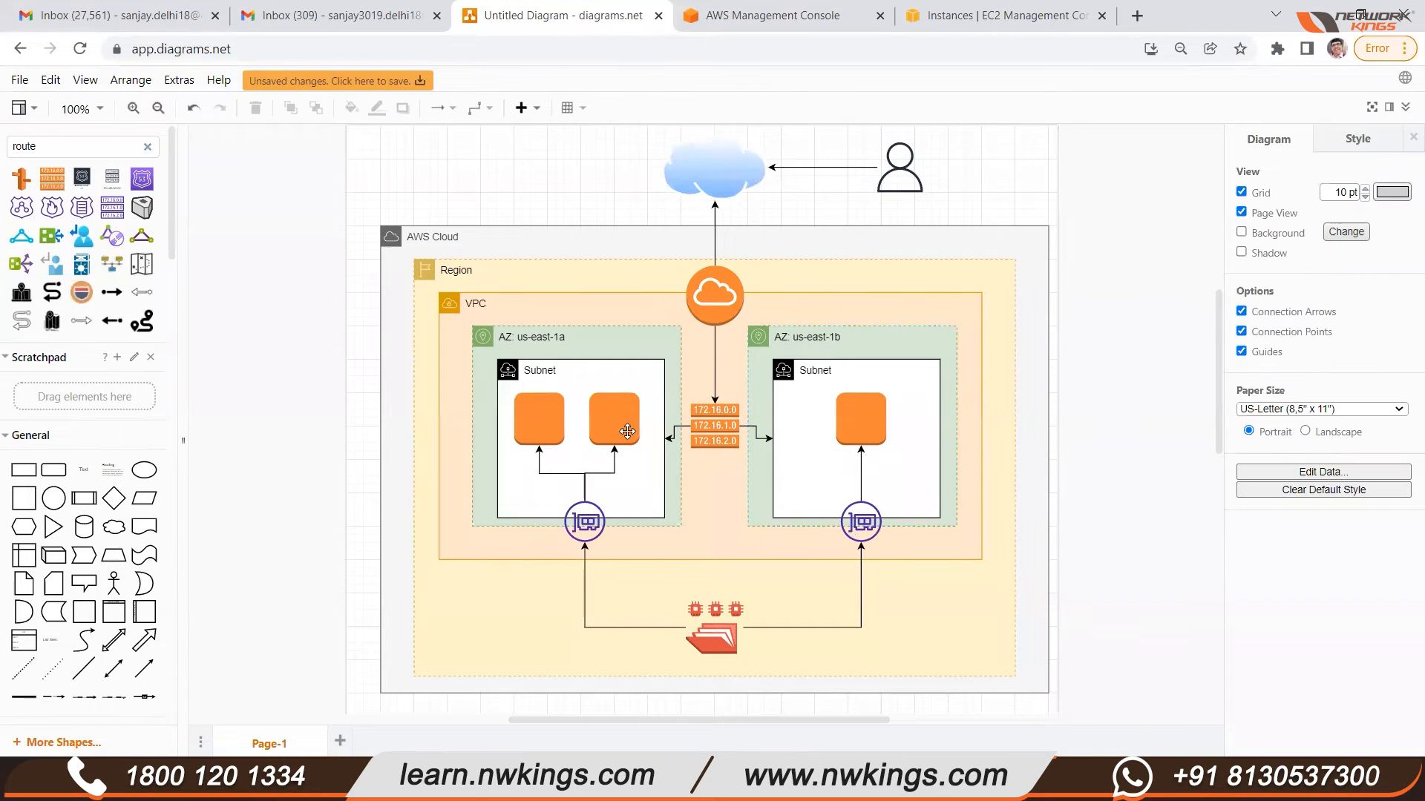
Change the Region container's label to "Region: N.Virginia".
click(539, 415)
click(865, 421)
click(478, 306)
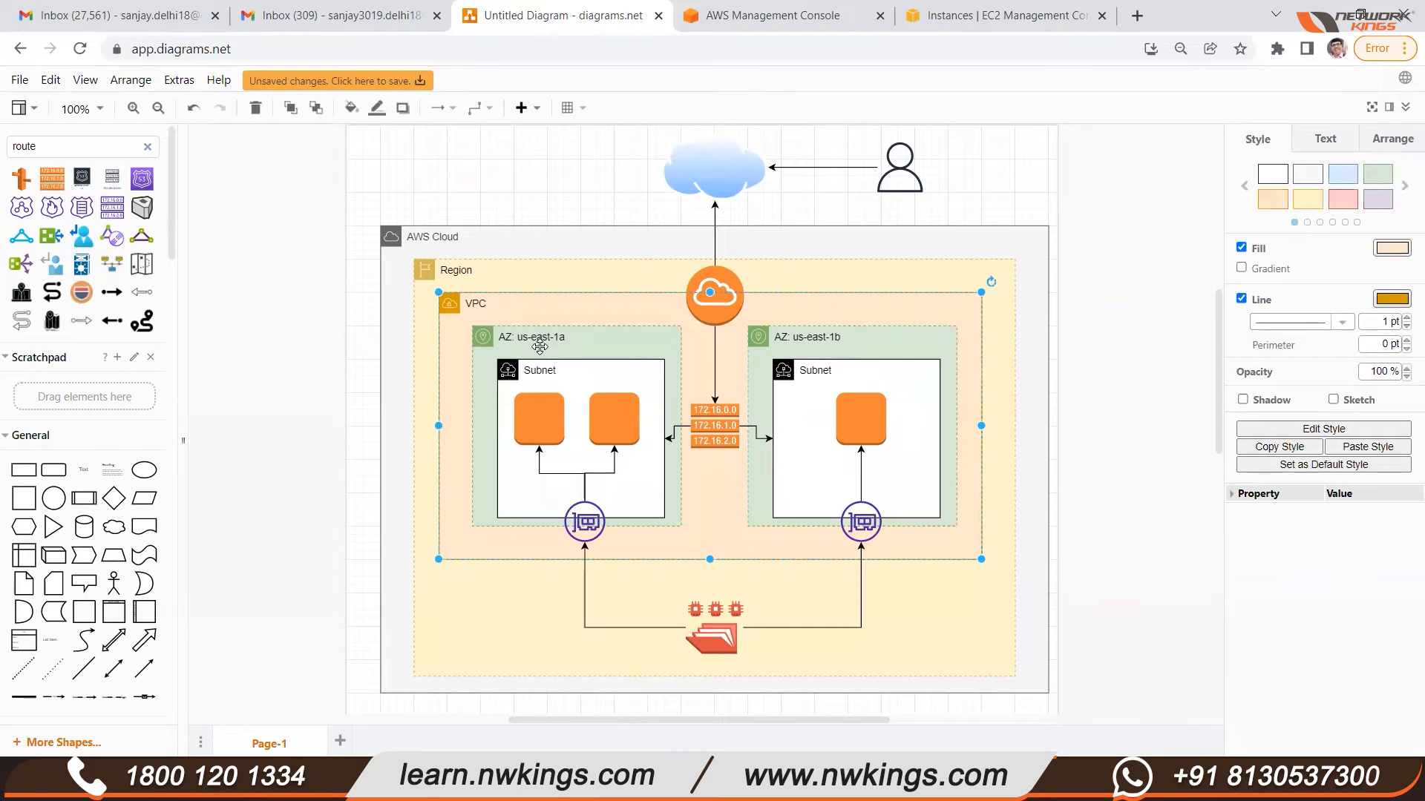
click(473, 272)
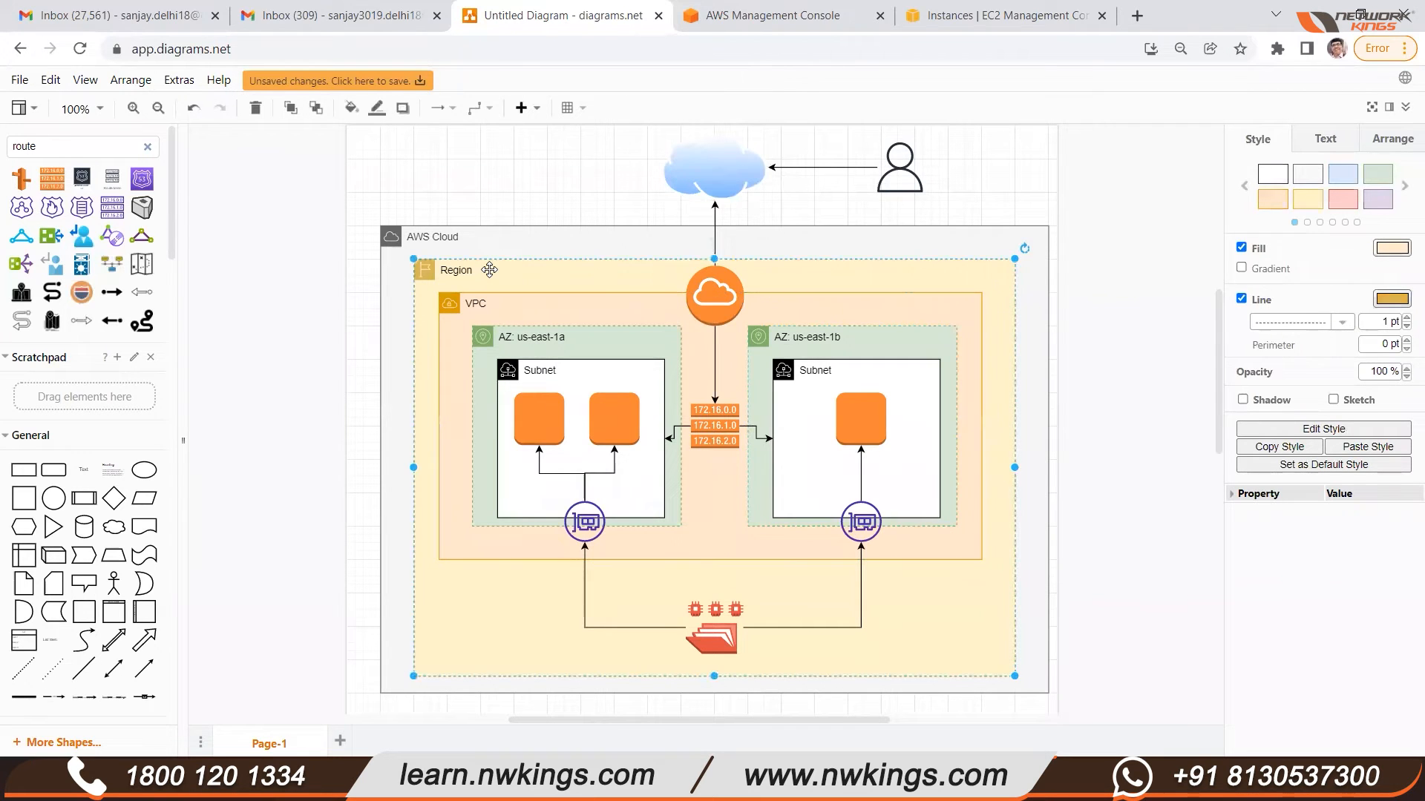
double_click(472, 272)
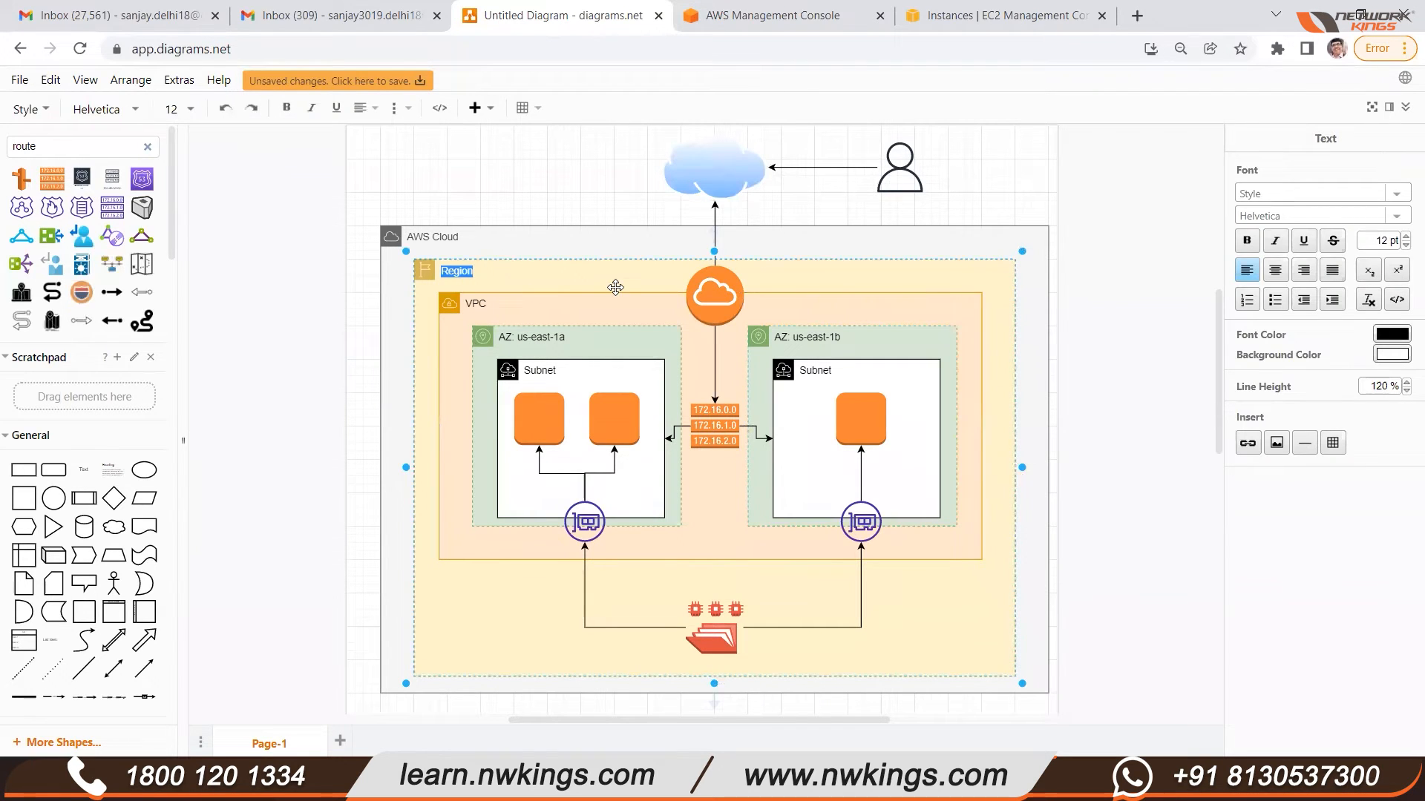
key(End)
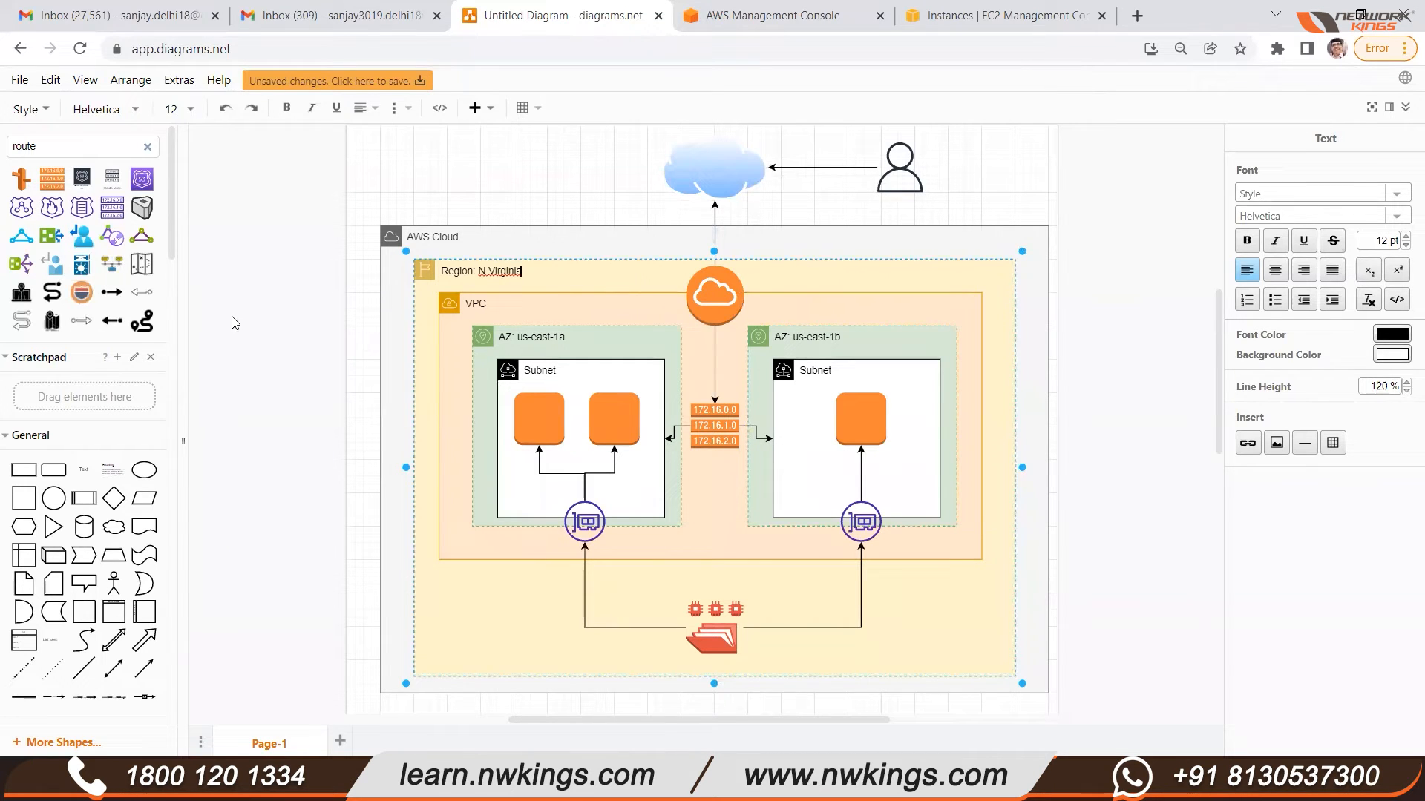
click(281, 318)
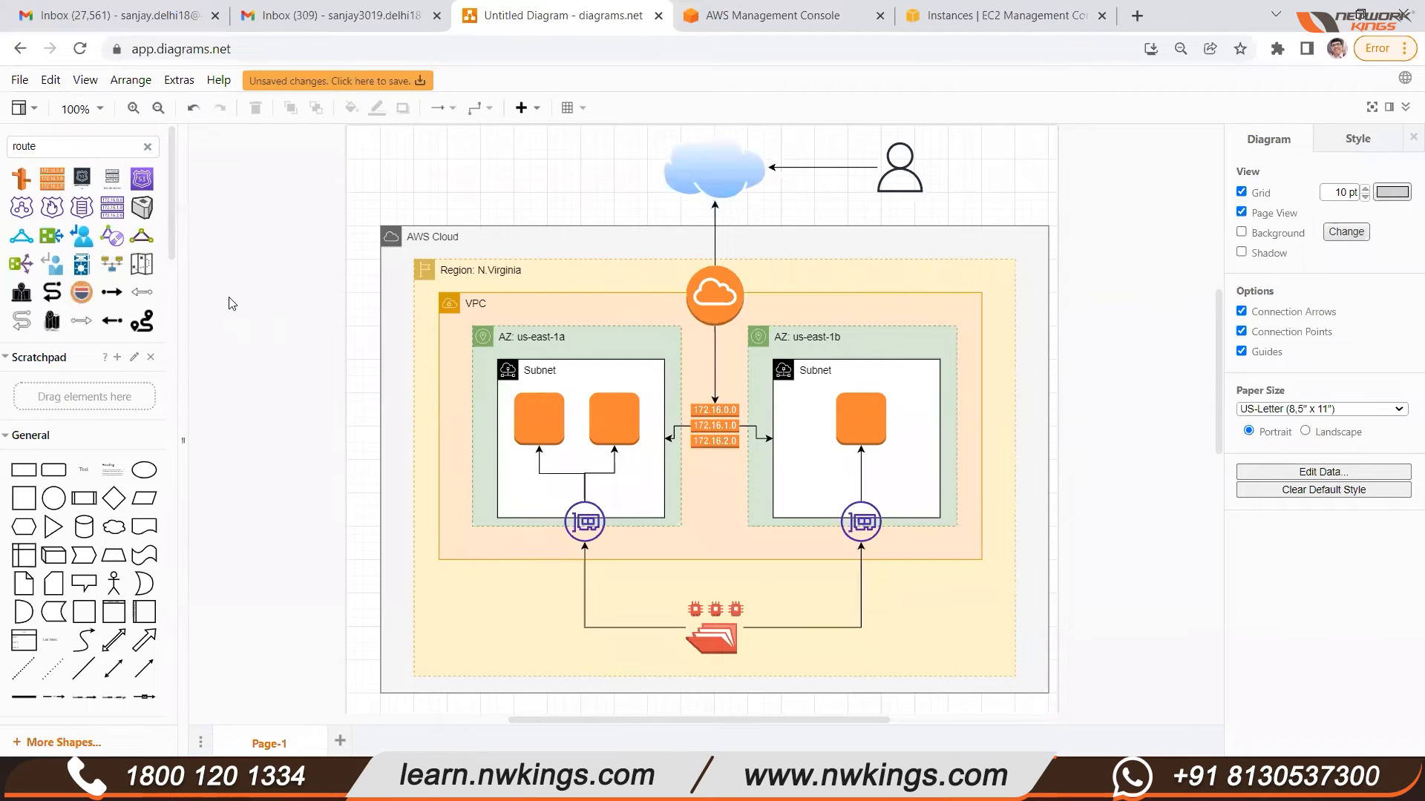
Export the diagram as a 100% zoom image to the clipboard and paste it at Frame 11 of the Netkings Jan2022 board in Miro.
click(19, 80)
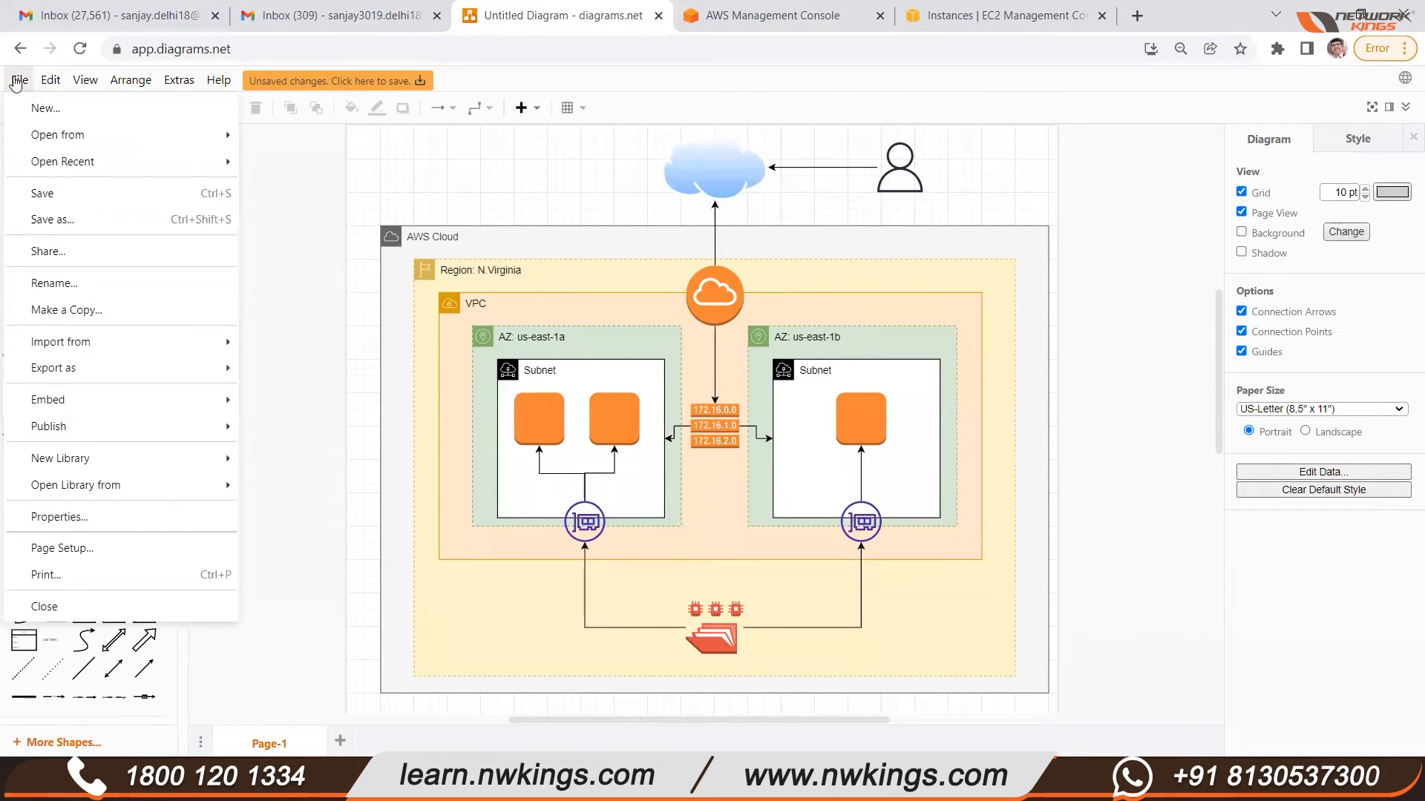
mouse_move(55, 371)
click(274, 368)
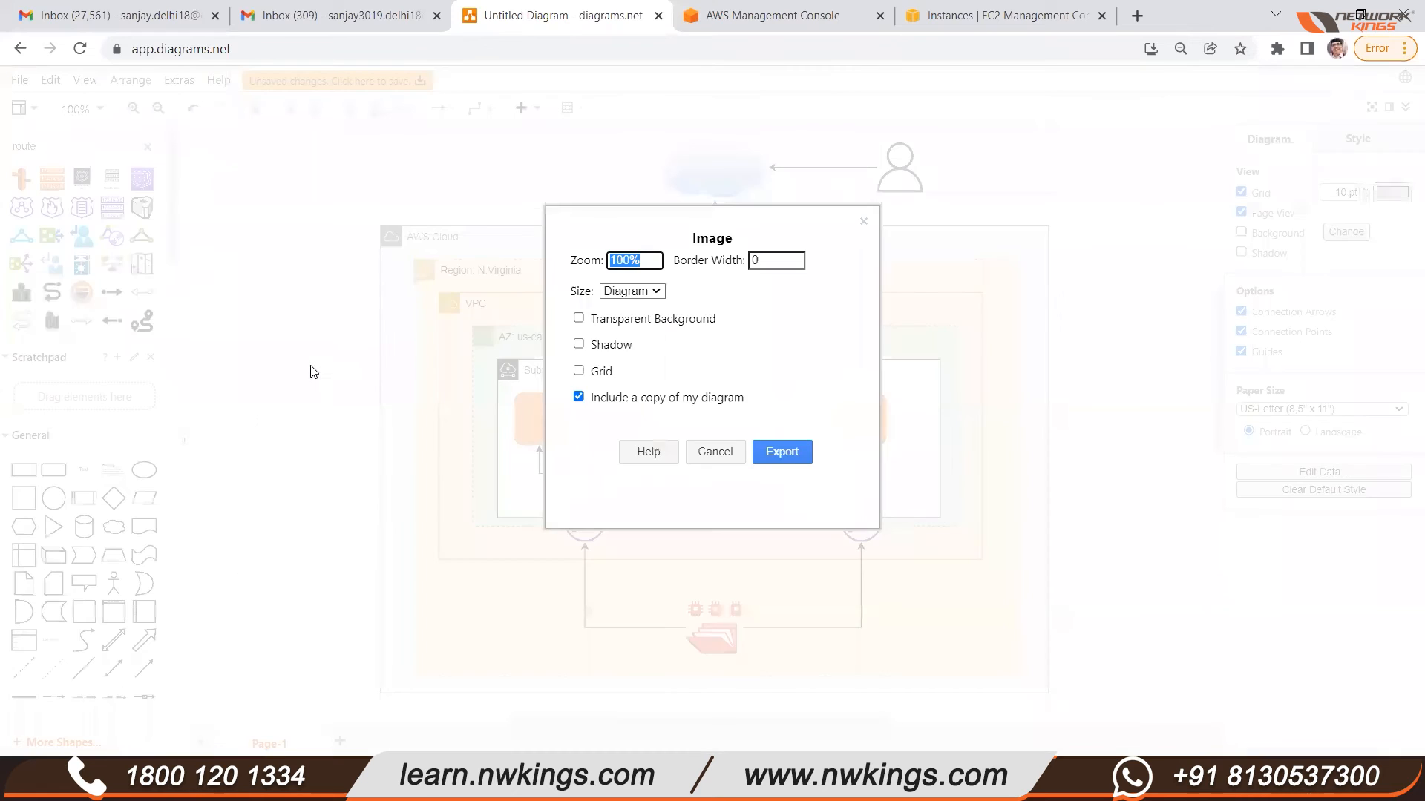
click(779, 449)
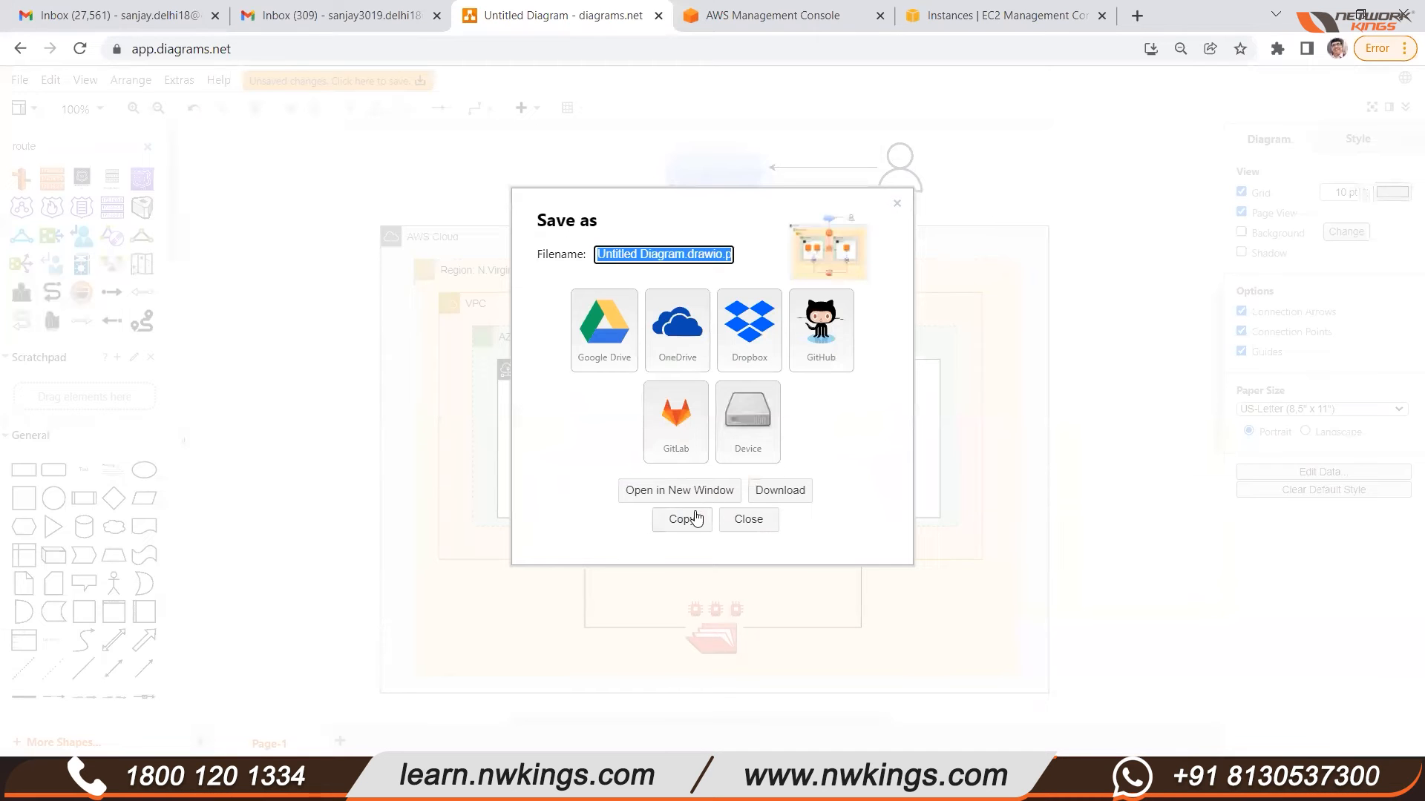
click(686, 520)
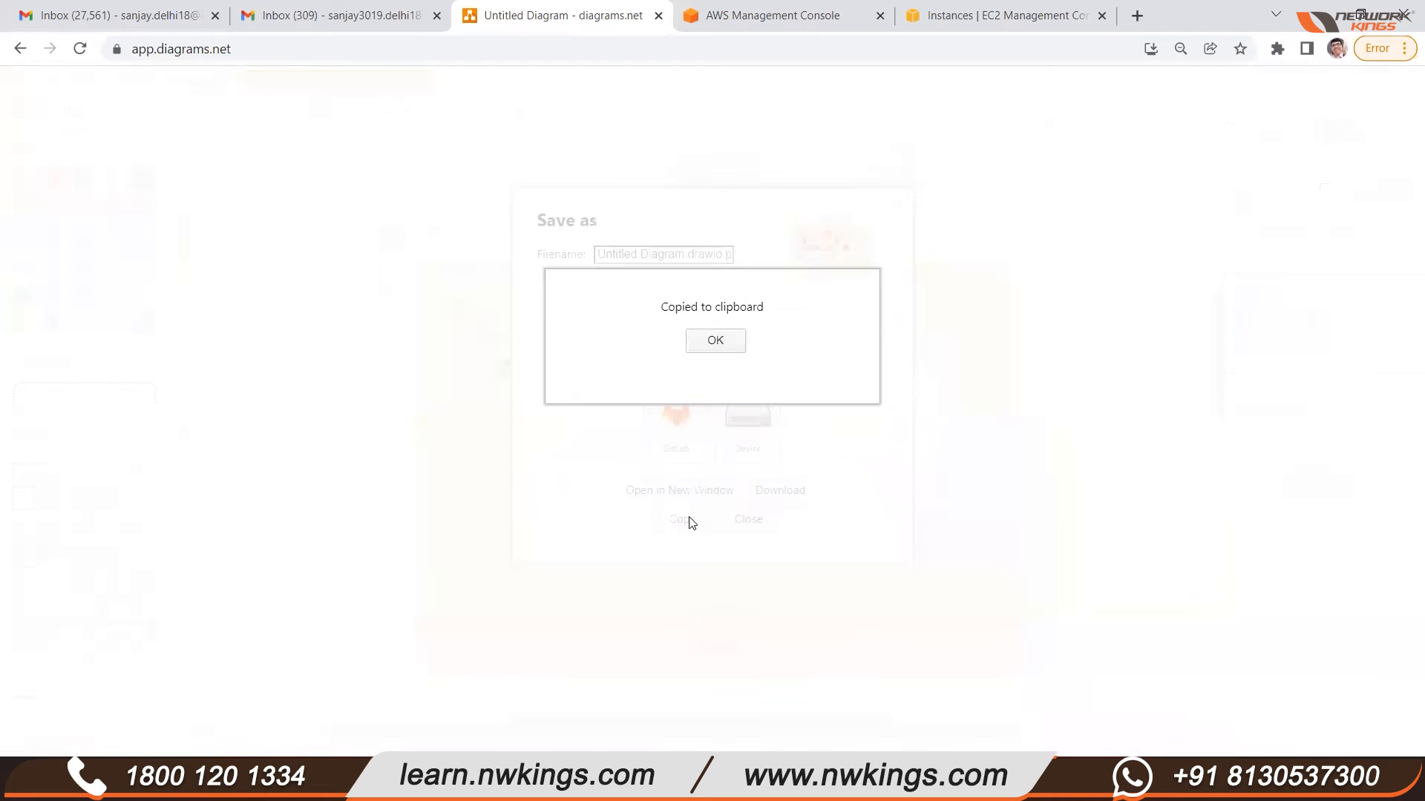
click(714, 340)
key(alt+Tab)
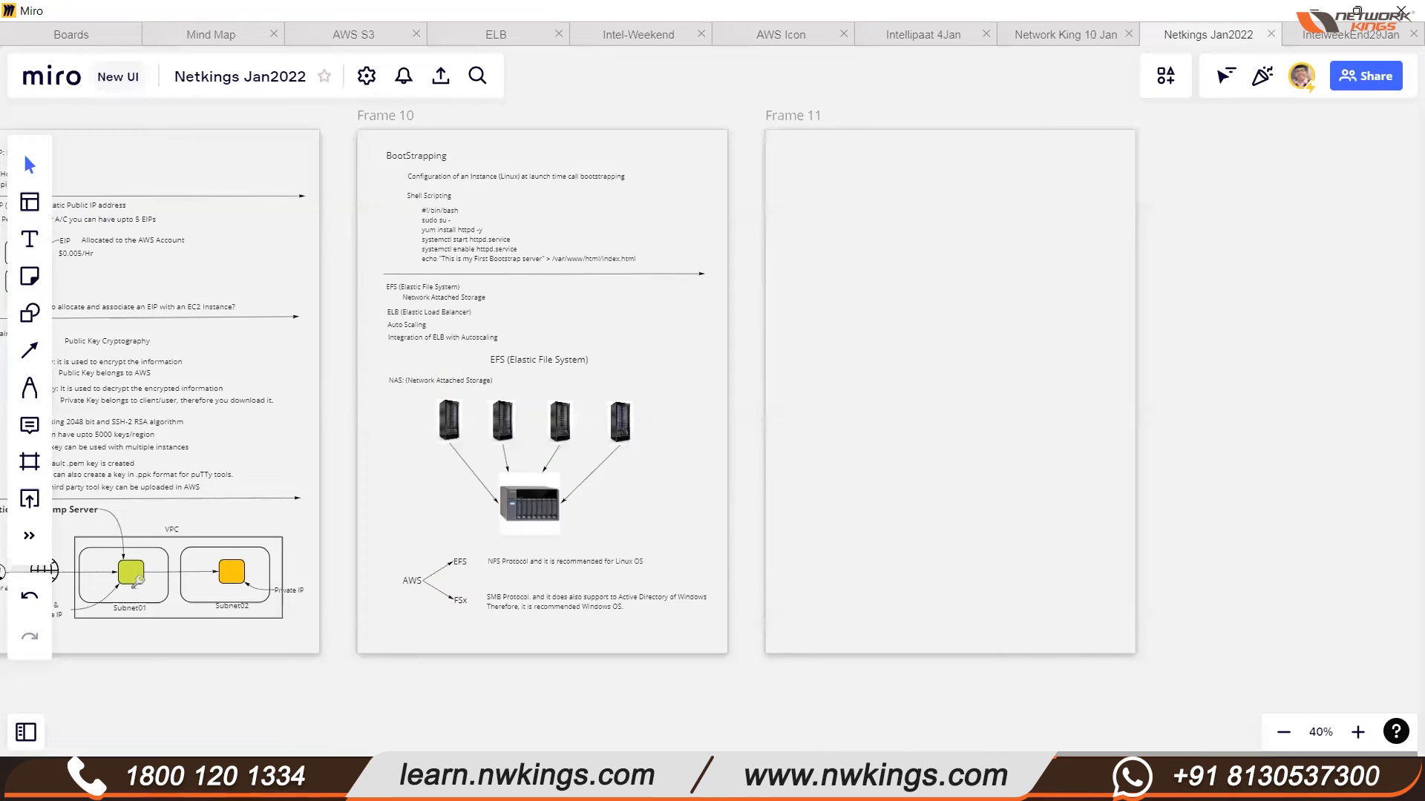
key(ctrl+v)
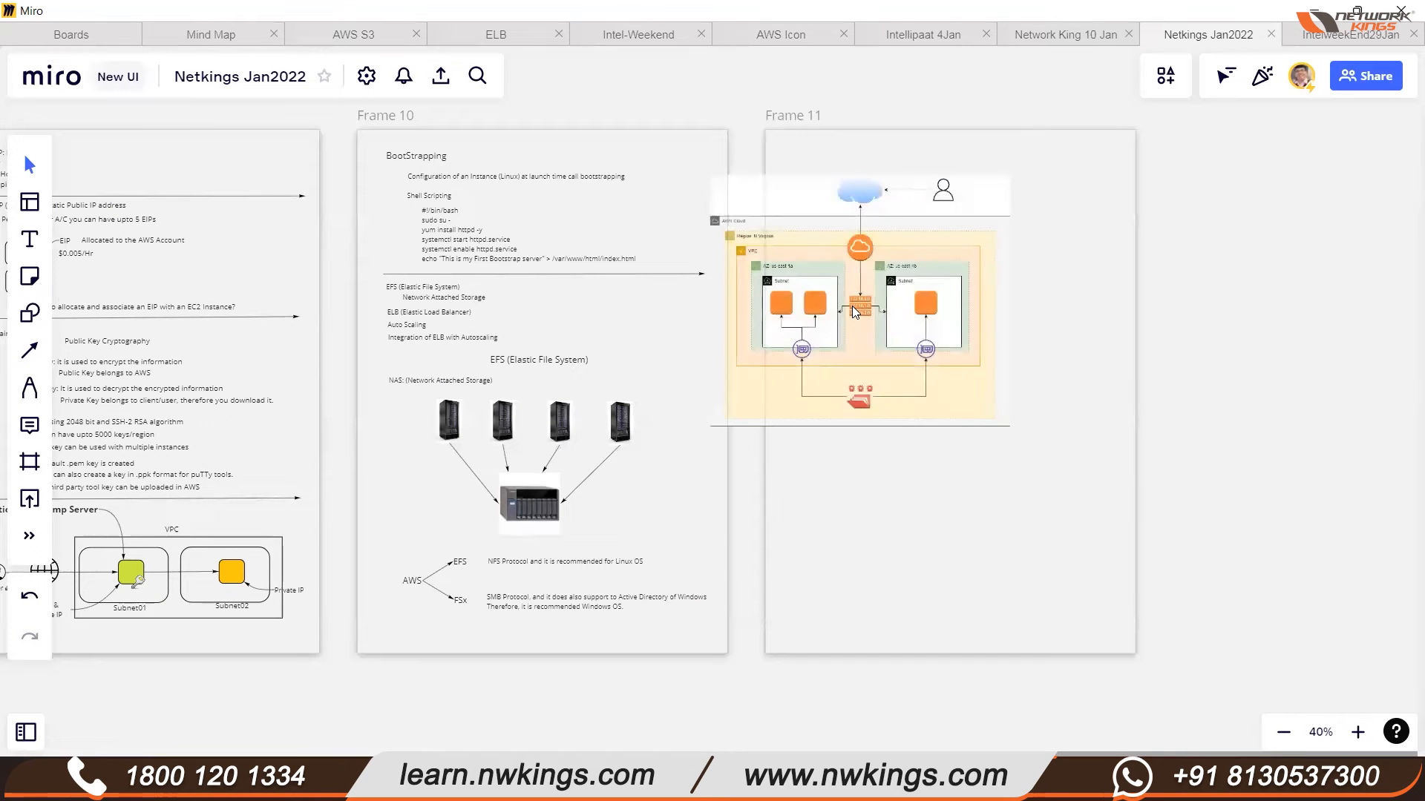
Move the pasted architecture diagram fully inside Frame 11 and enlarge it slightly.
drag(868, 329, 954, 317)
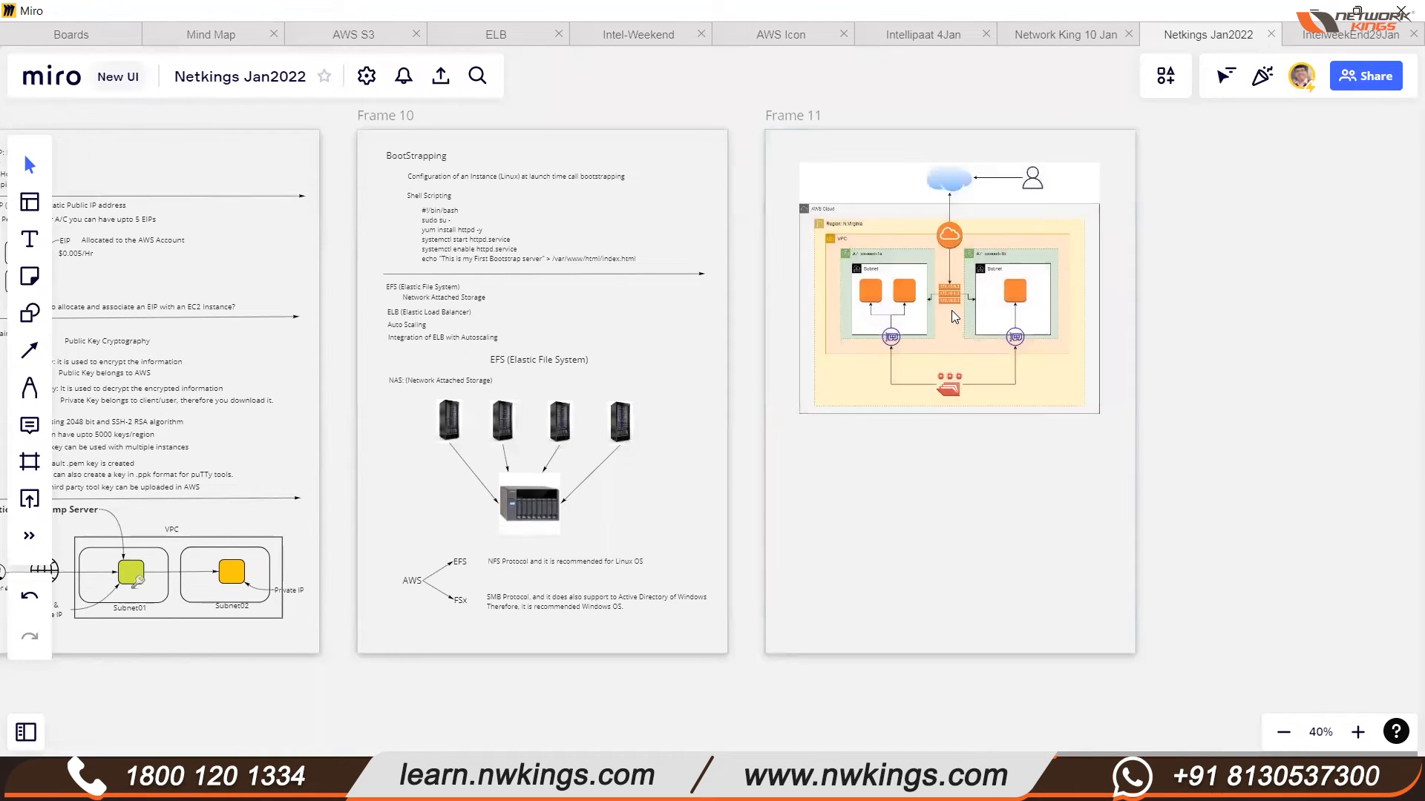
click(955, 317)
drag(1104, 414, 1111, 420)
drag(998, 316, 743, 413)
scroll(743, 412, up, 4)
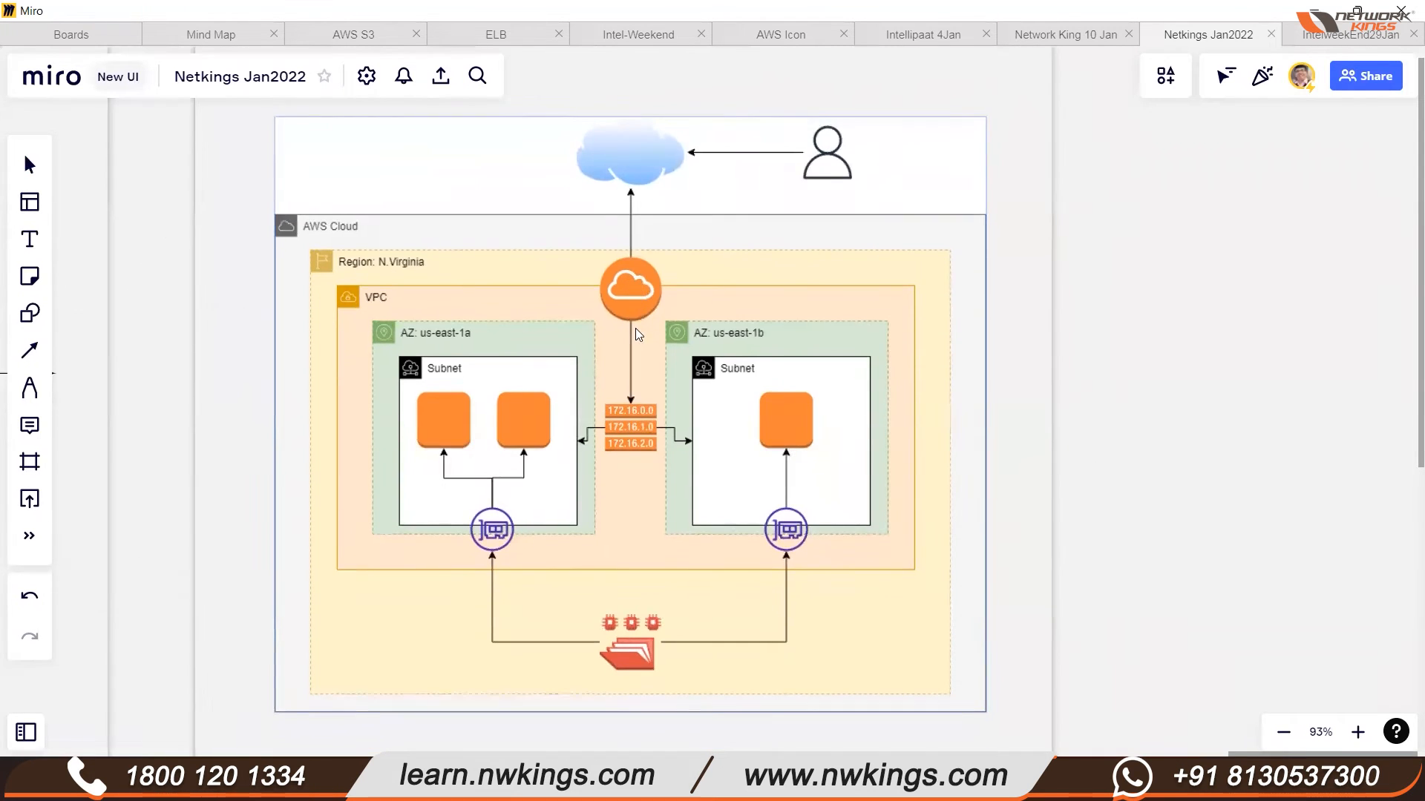
click(1109, 337)
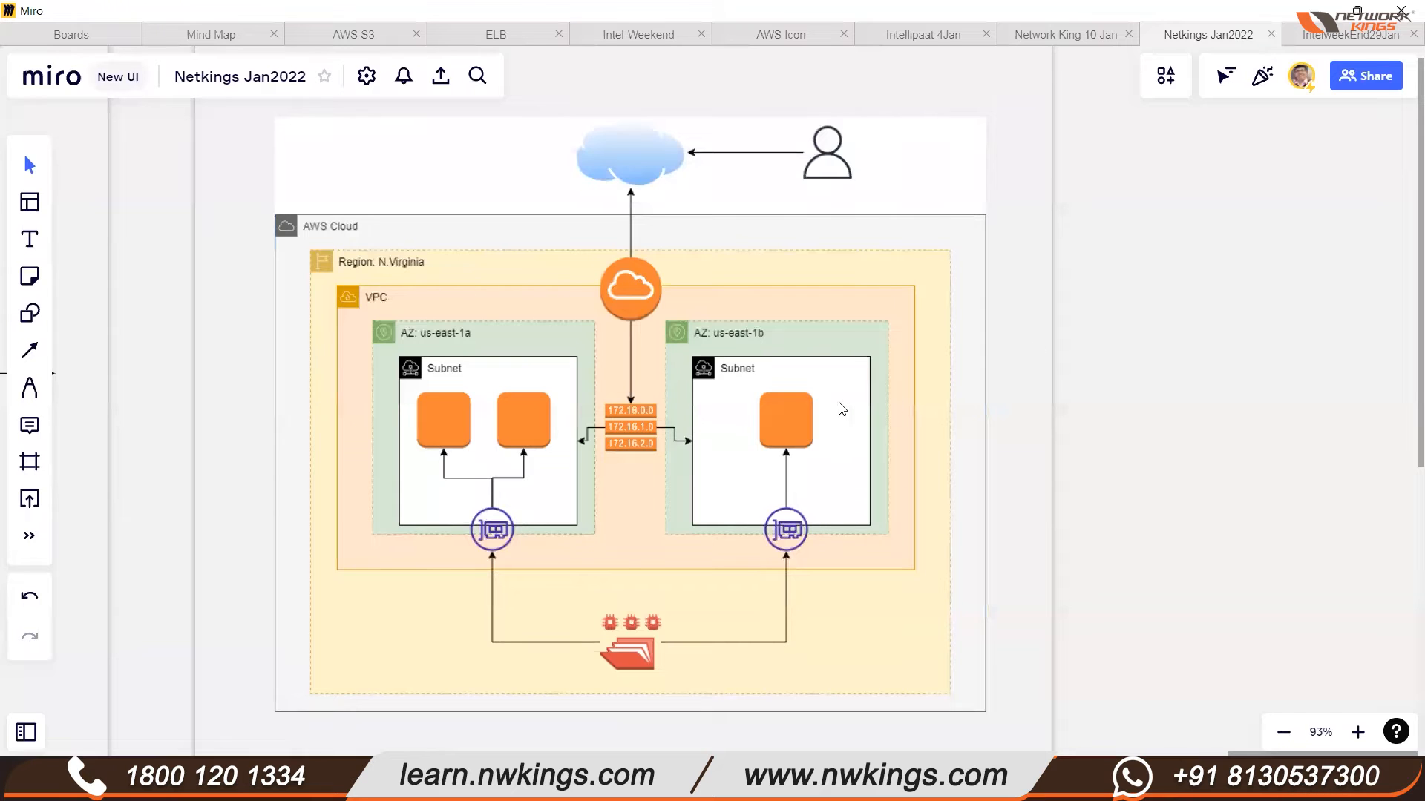
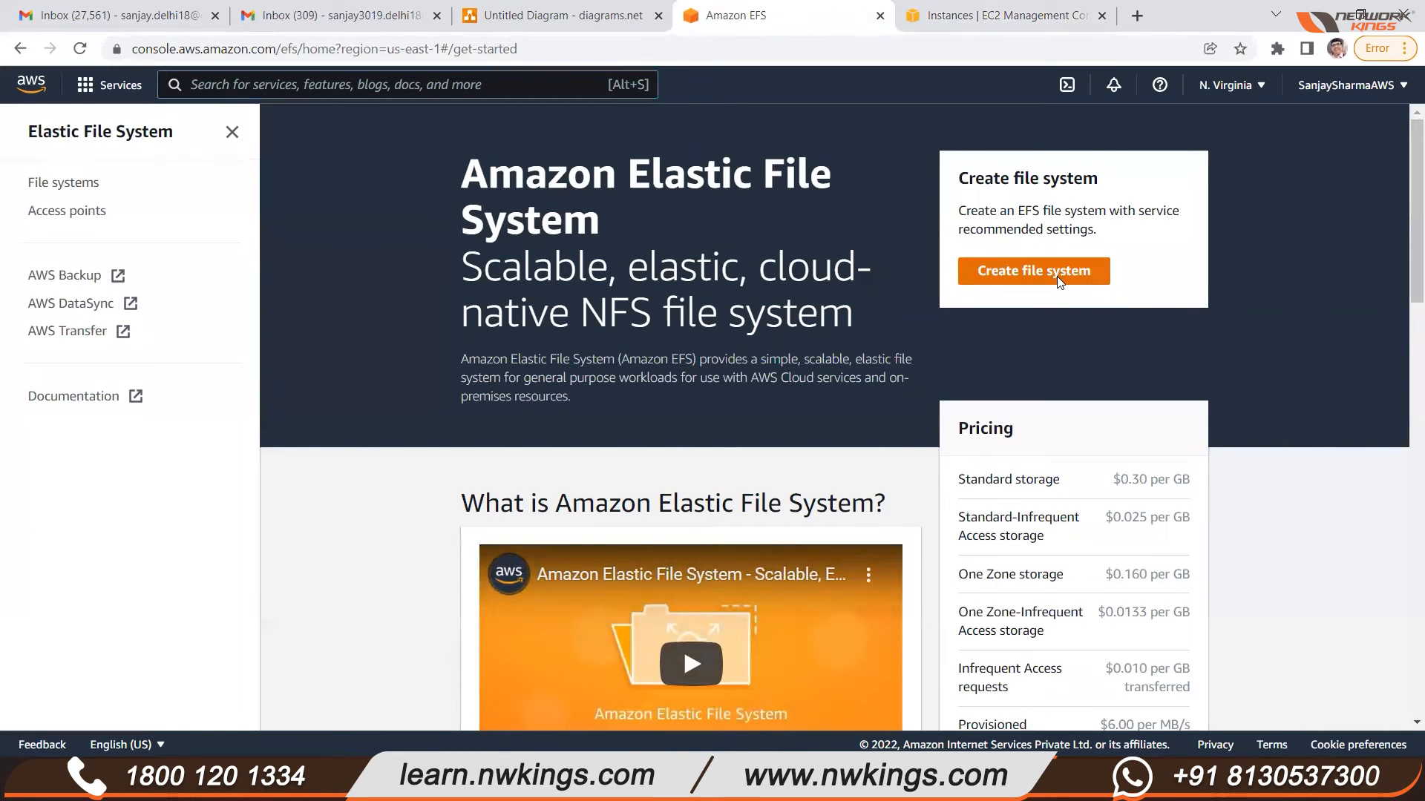
Switch to Amazon EFS and start creating a file system named "MyFileSystem".
click(1037, 274)
click(517, 323)
text(M)
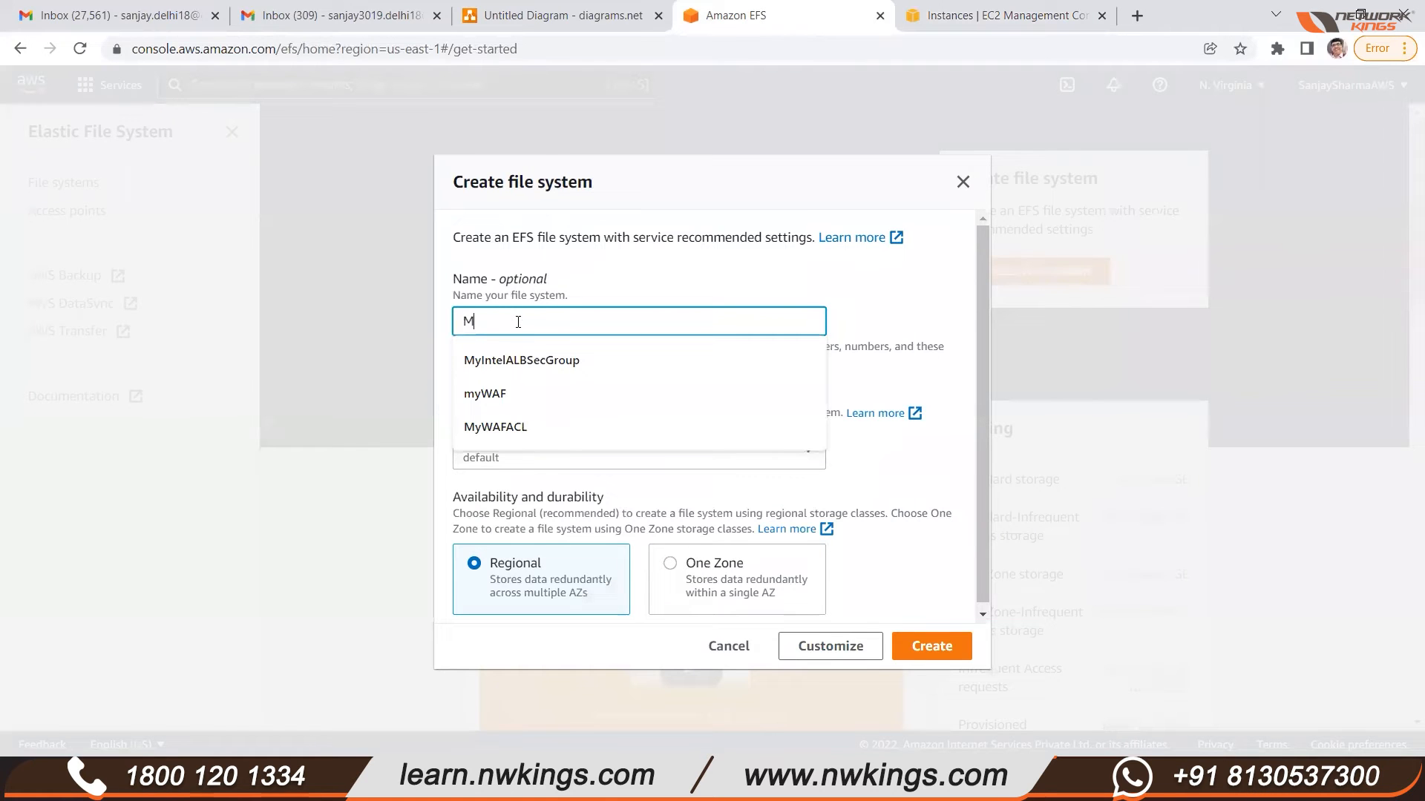
text(yF)
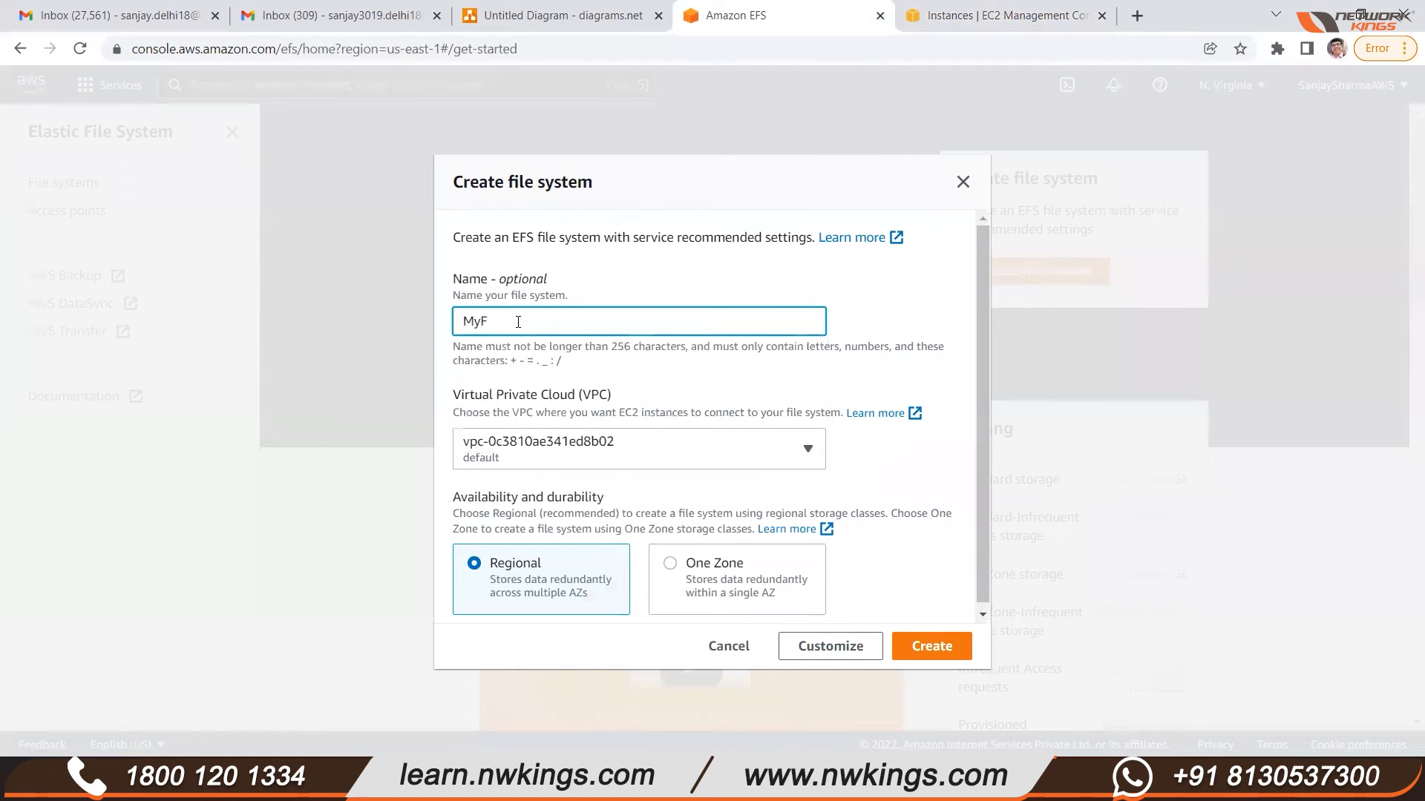
text(ileSystem)
Choose the default VPC for the new file system.
click(562, 454)
click(561, 455)
click(562, 454)
click(562, 454)
click(562, 454)
click(562, 455)
click(562, 454)
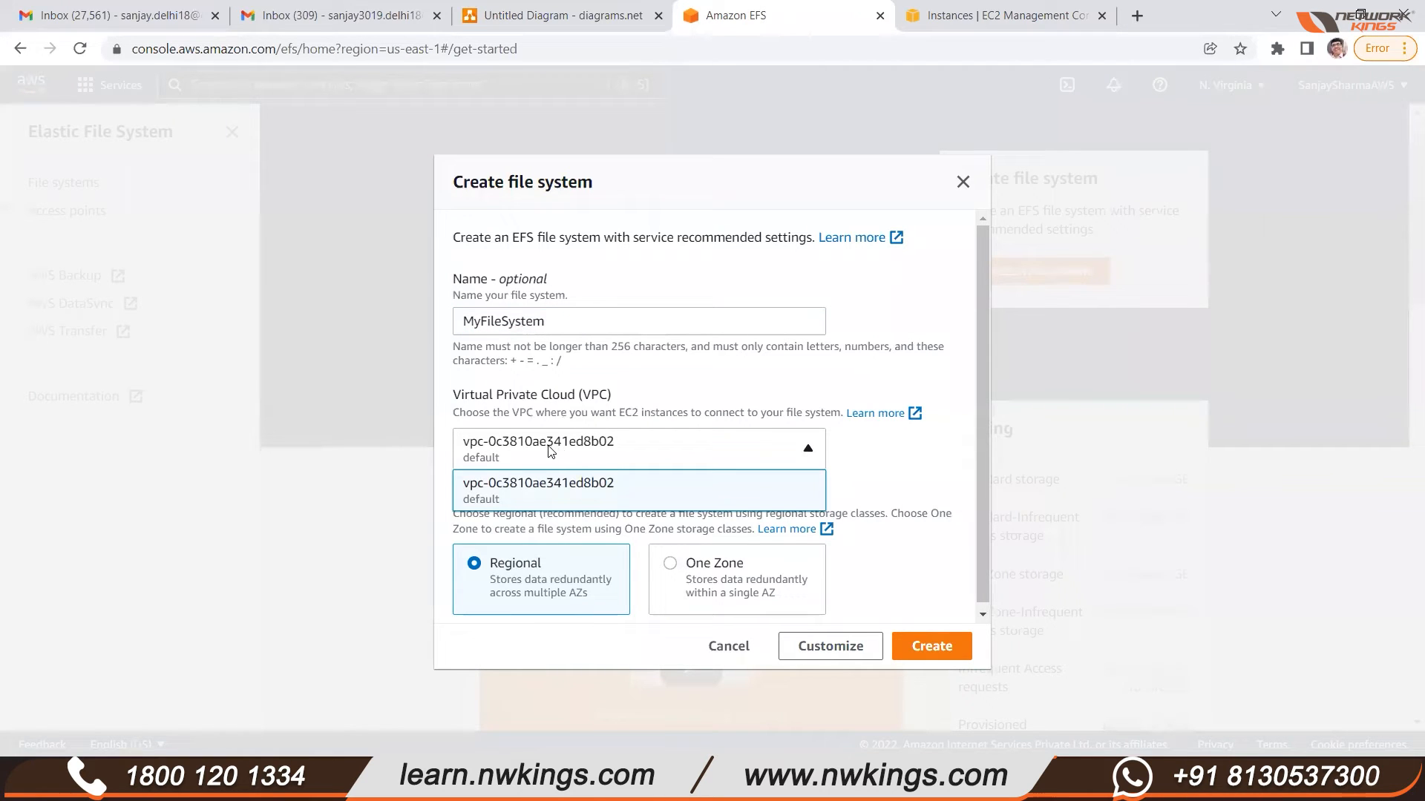
click(529, 490)
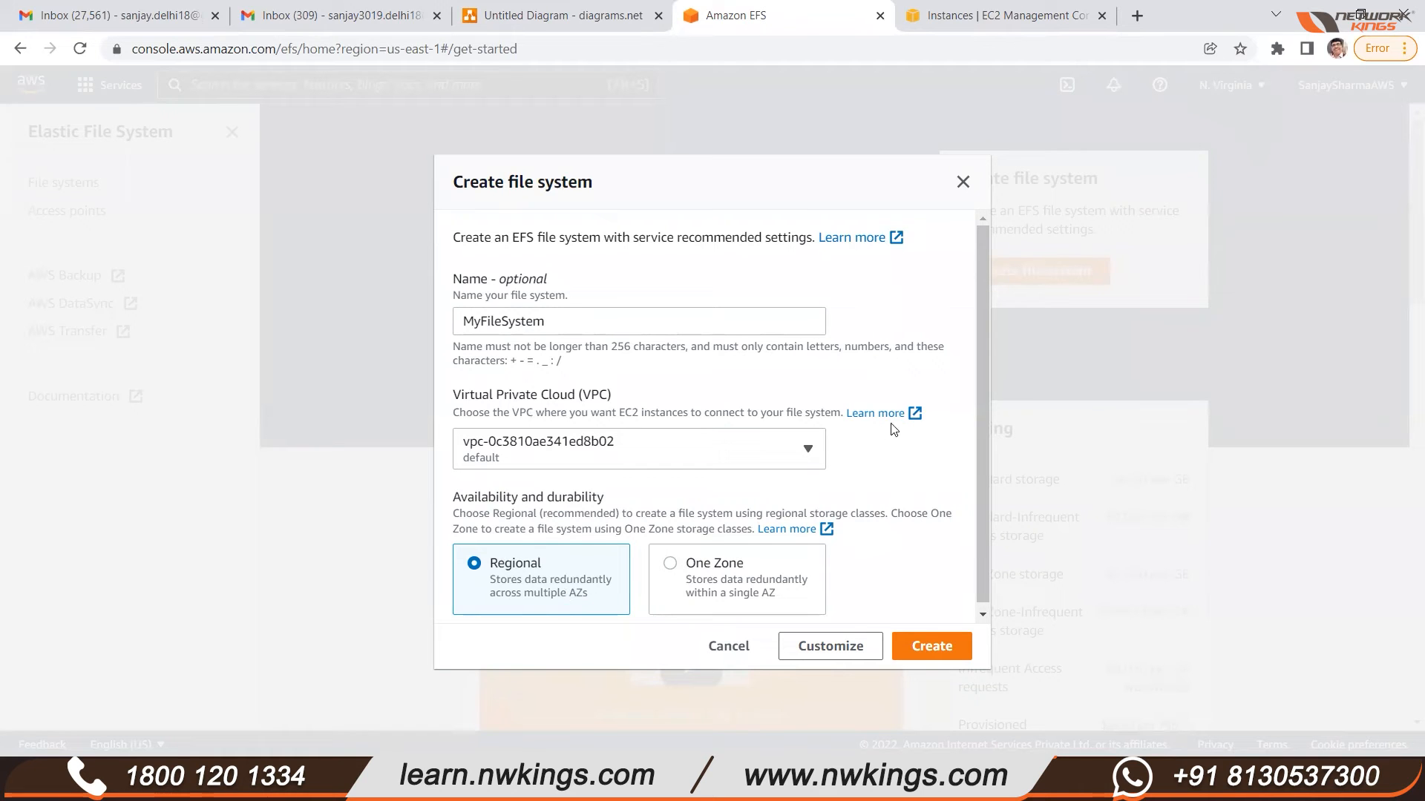
Compare the Regional and One Zone availability and durability options, leaving Regional selected.
scroll(989, 518, down, 1)
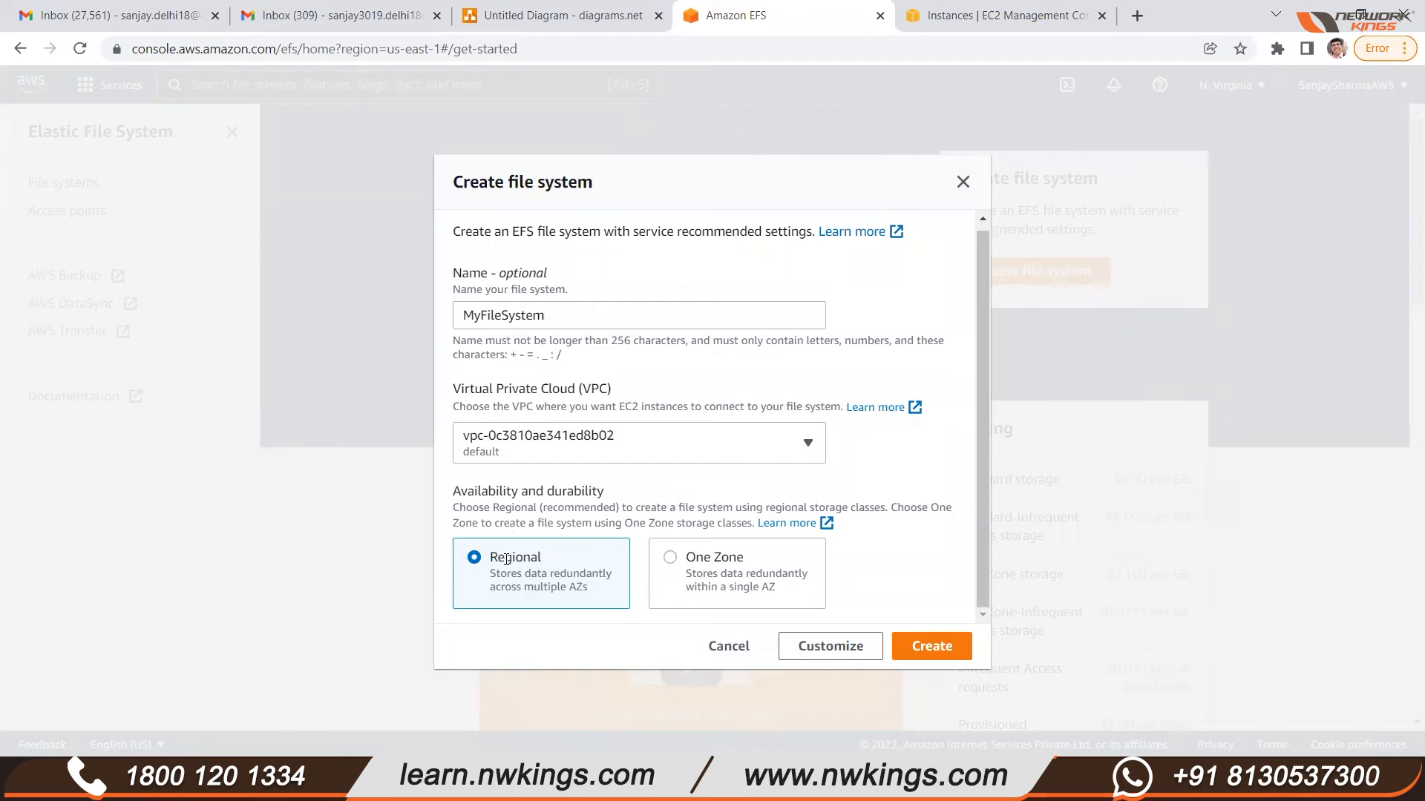
drag(496, 576, 636, 587)
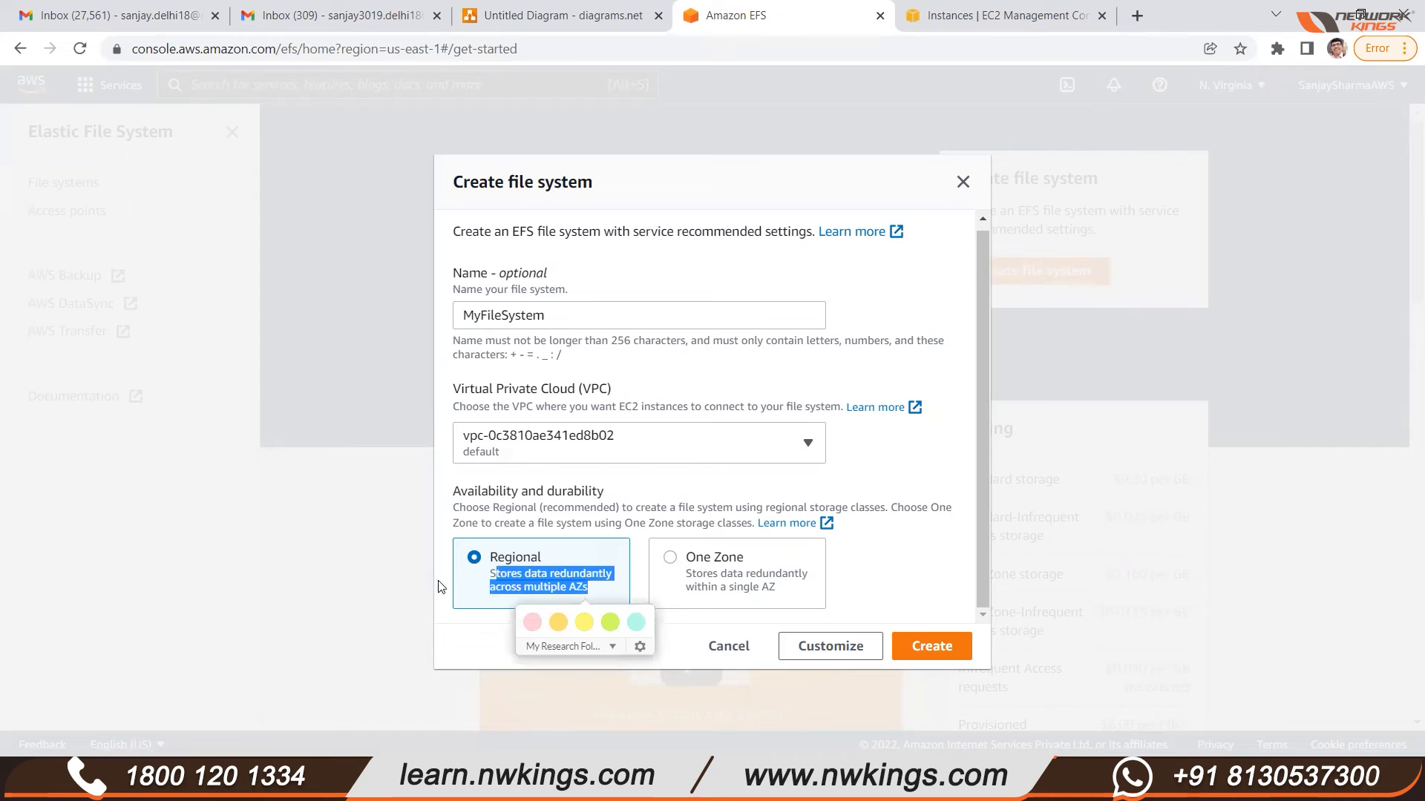
click(485, 581)
drag(492, 557, 541, 554)
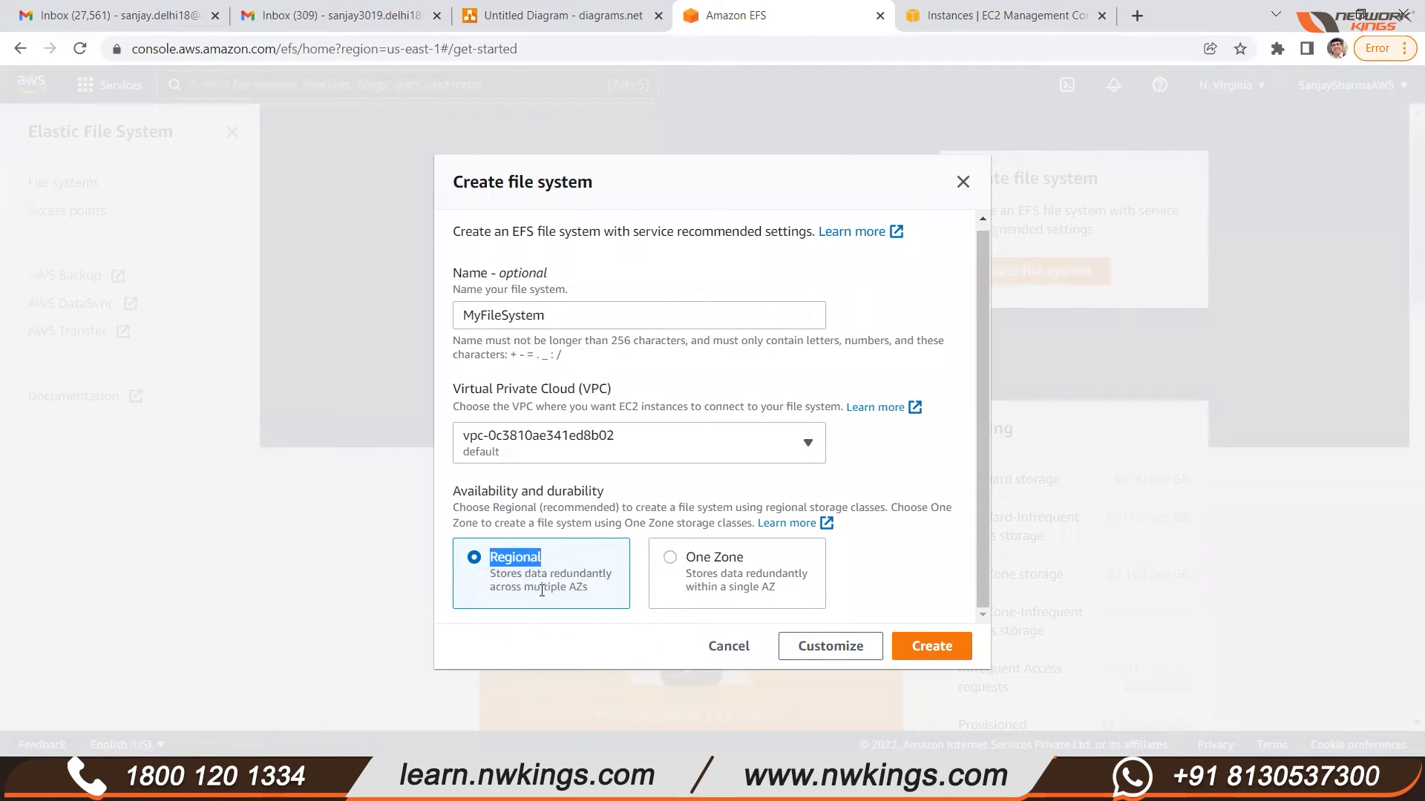
click(670, 559)
scroll(684, 578, down, 1)
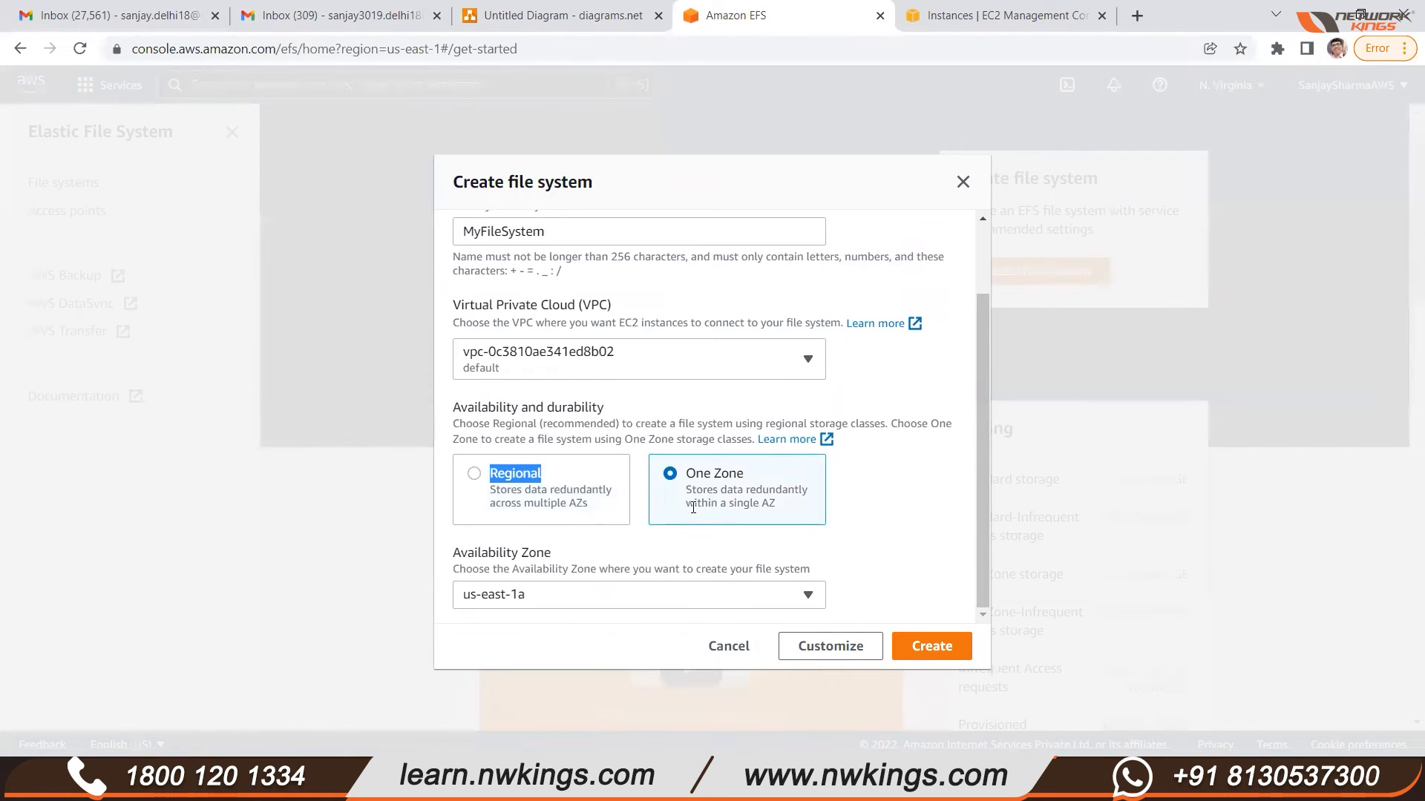
drag(690, 489, 786, 506)
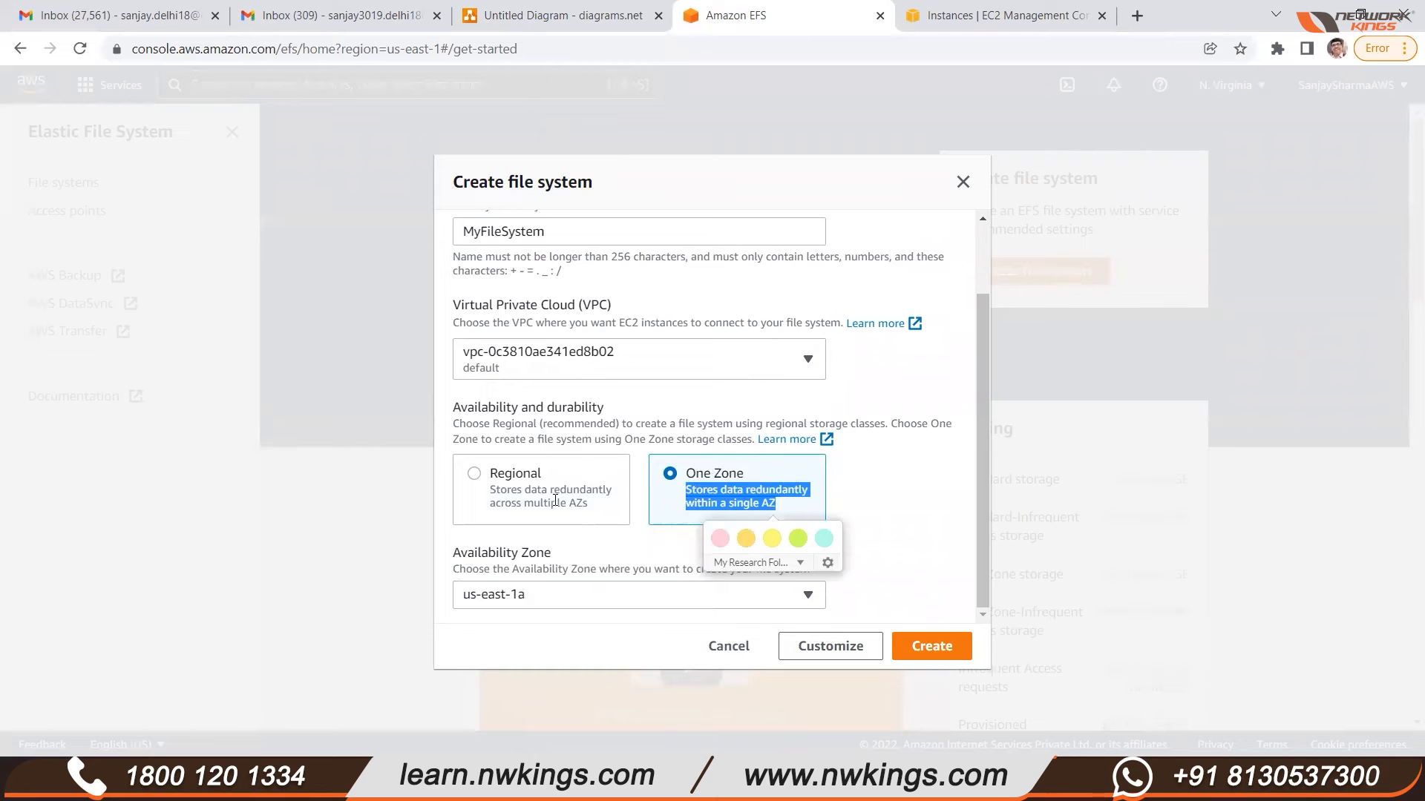
drag(491, 473, 553, 468)
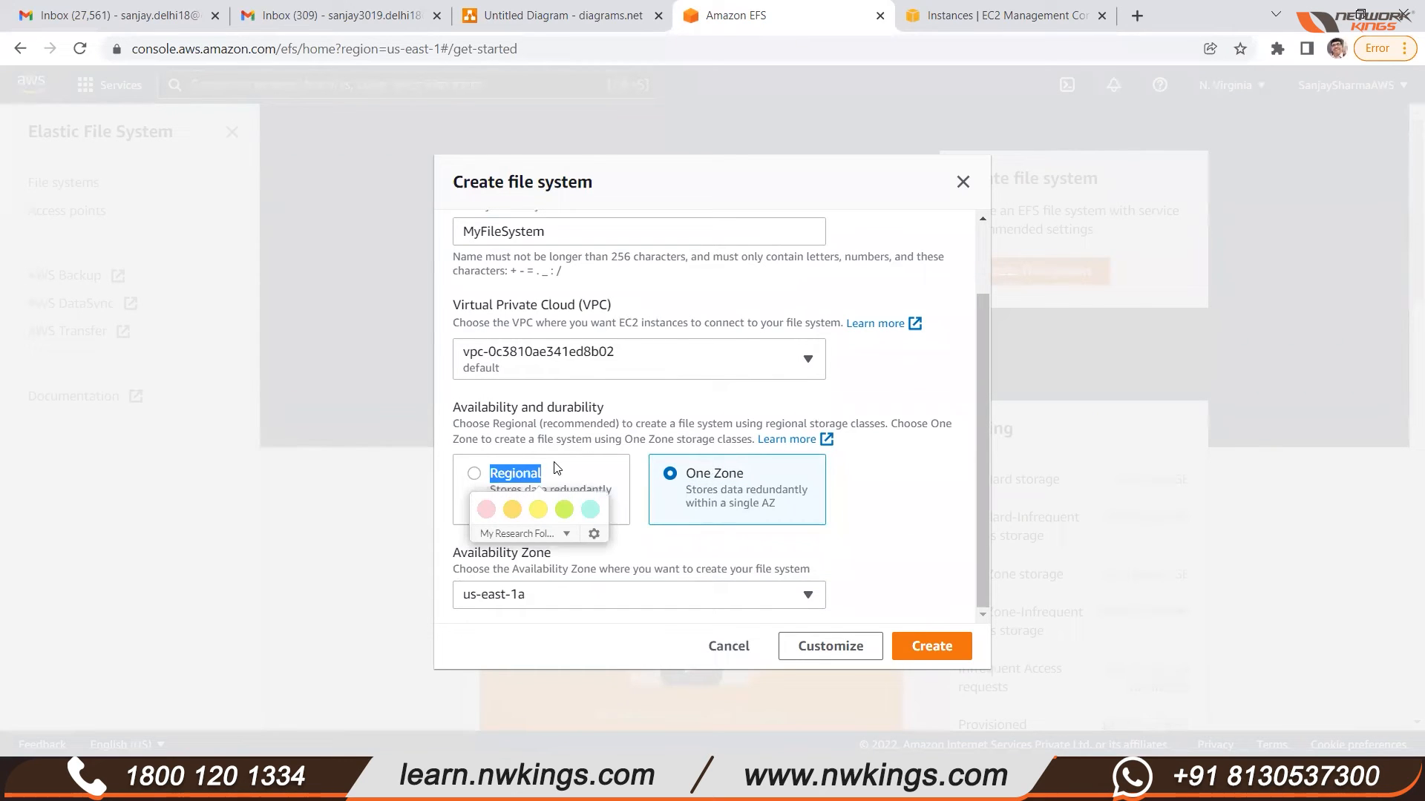
click(596, 480)
scroll(596, 481, up, 1)
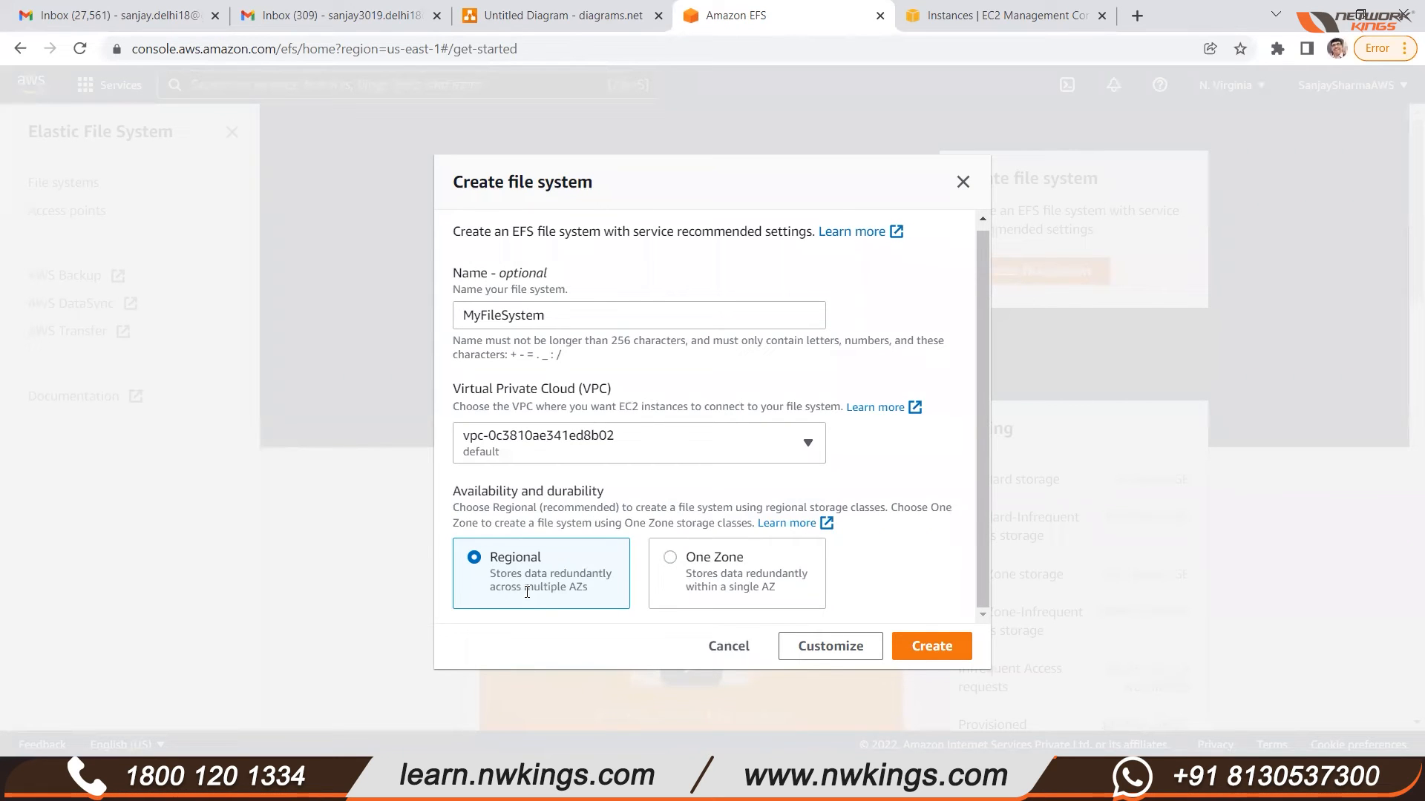
drag(489, 573, 600, 594)
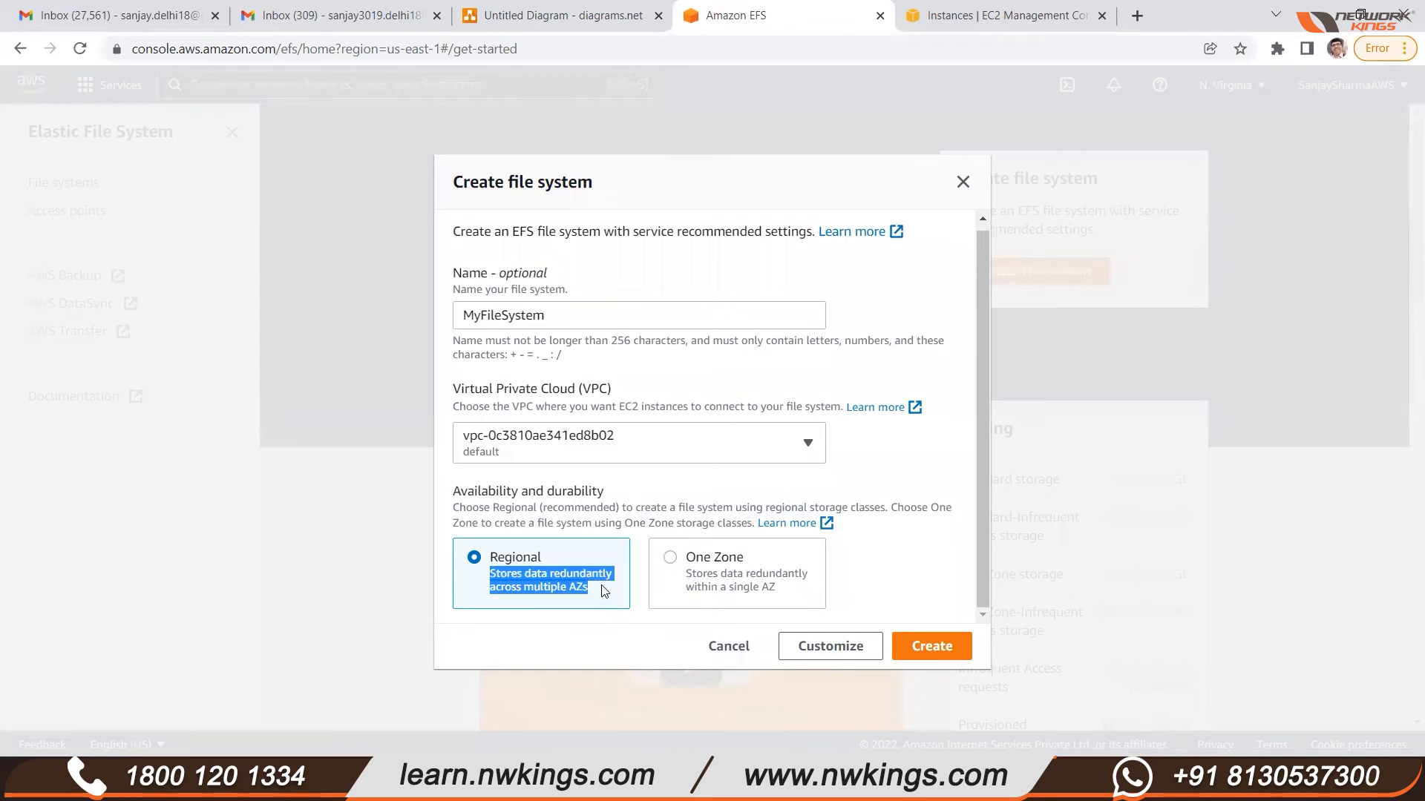
click(572, 575)
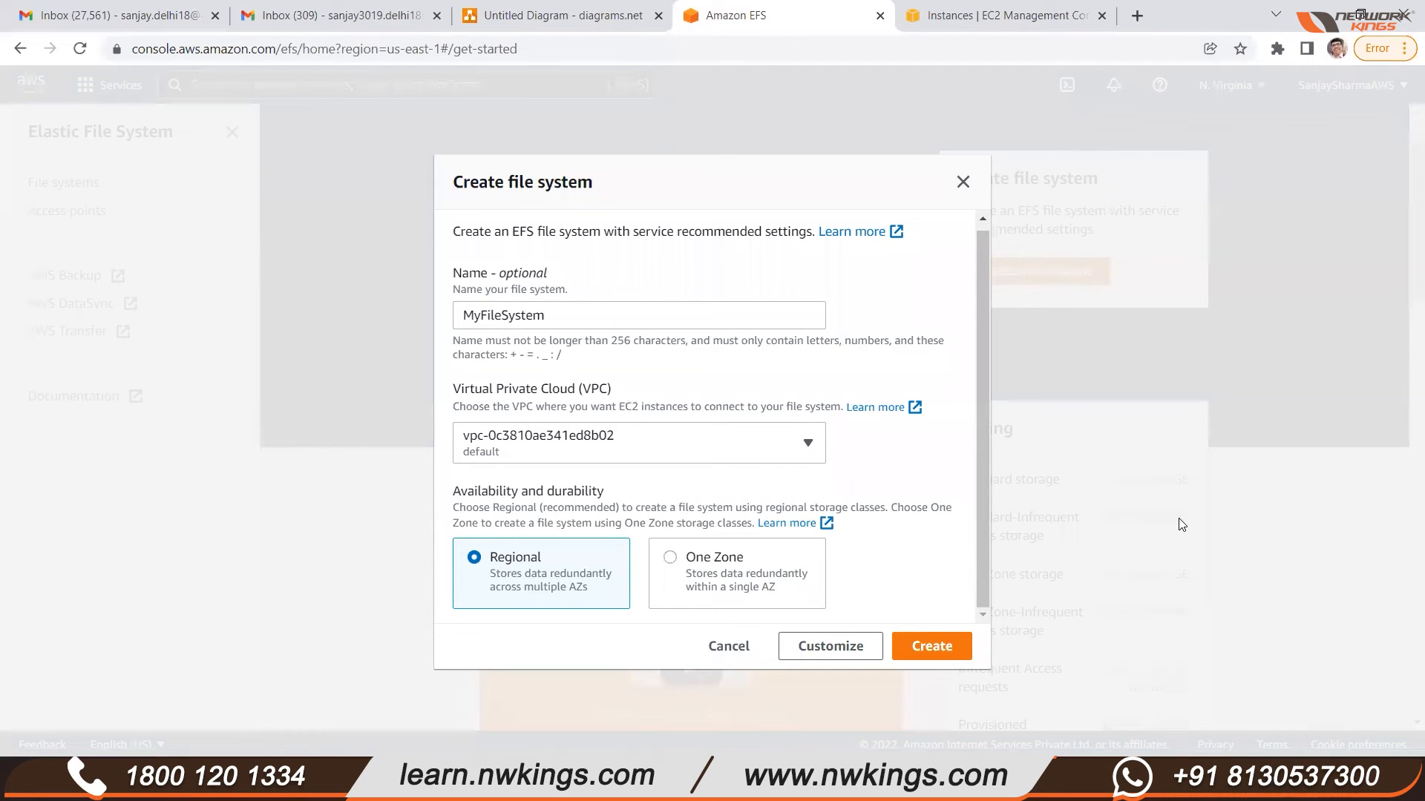
Open the customized file system settings and review the general options and the Lifecycle management description.
click(830, 653)
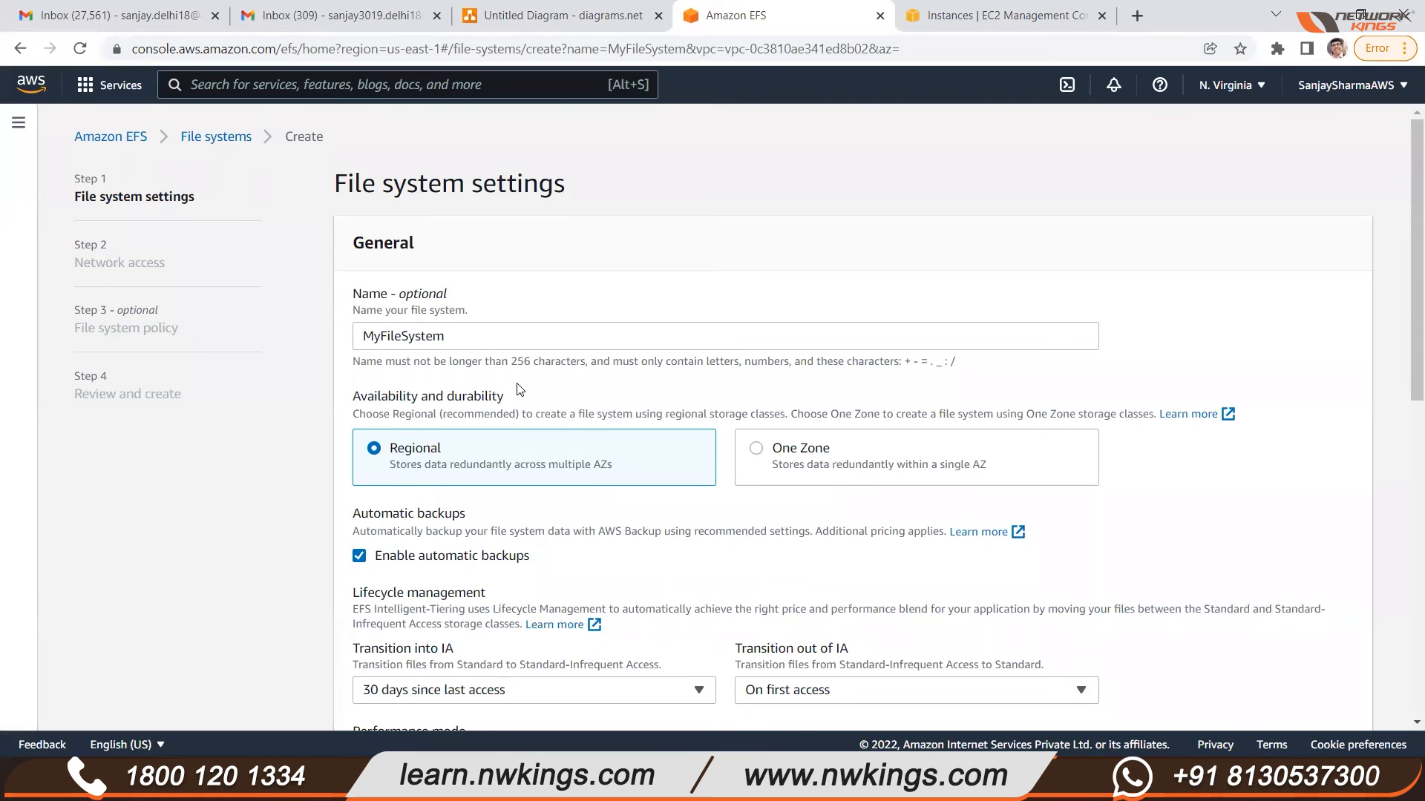
scroll(519, 387, down, 1)
drag(473, 244, 331, 232)
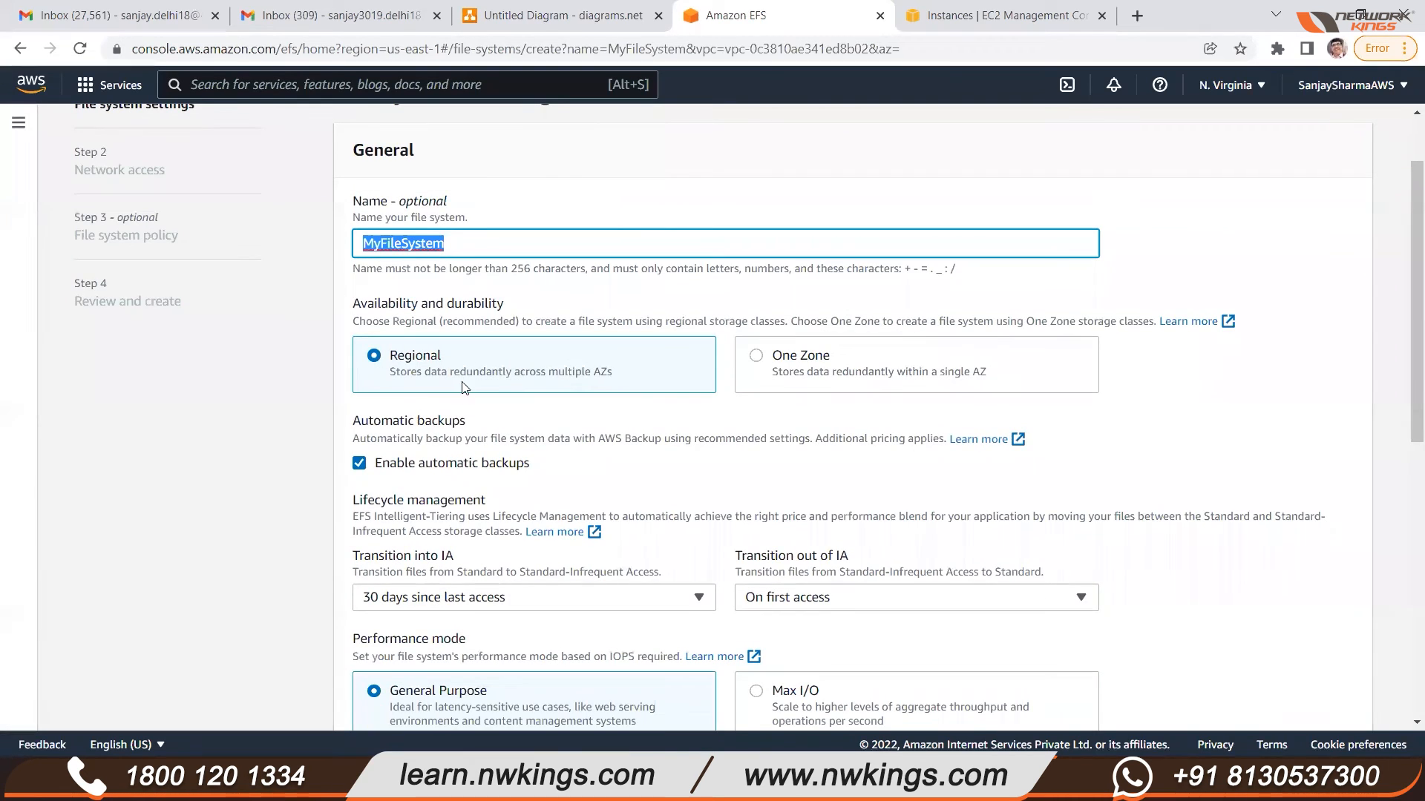
click(422, 356)
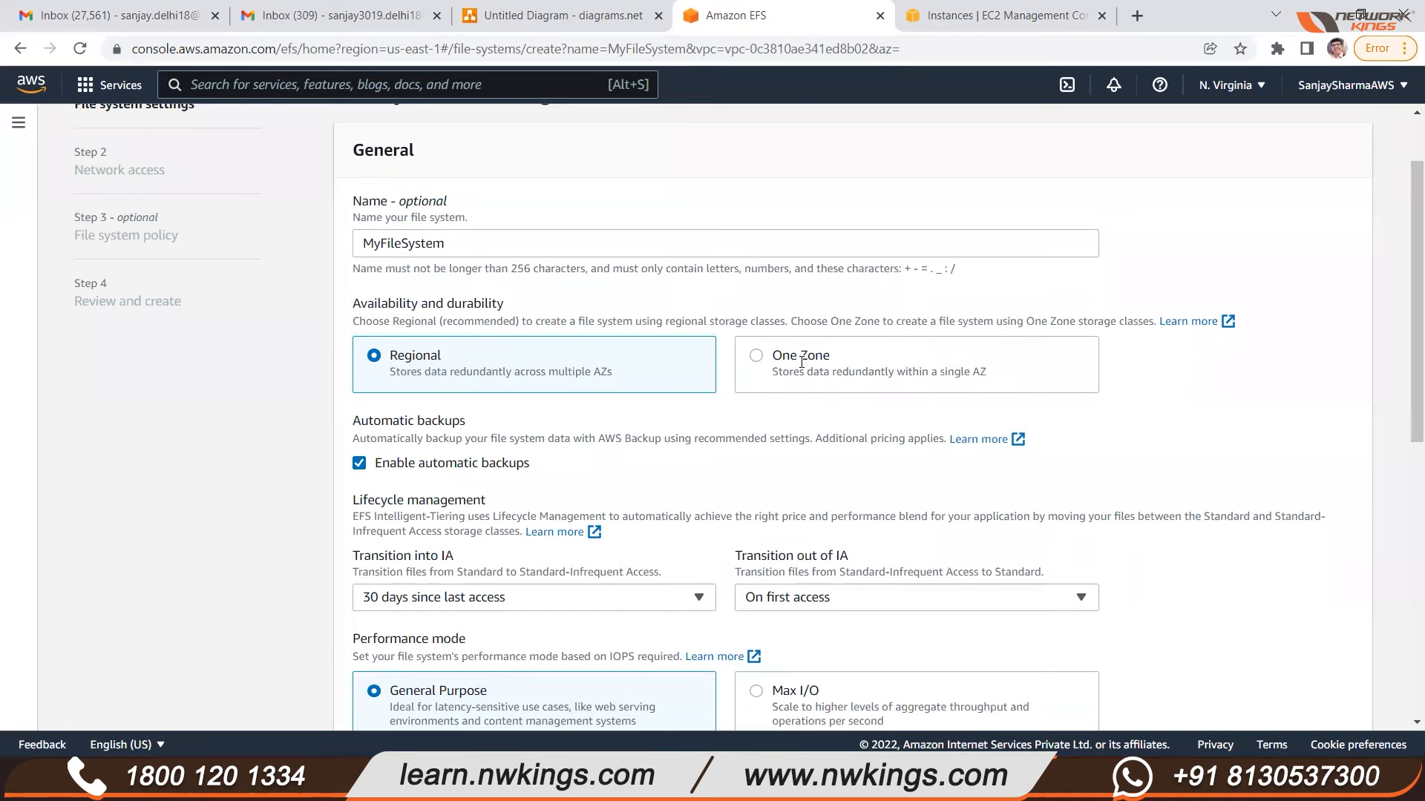
scroll(603, 468, down, 2)
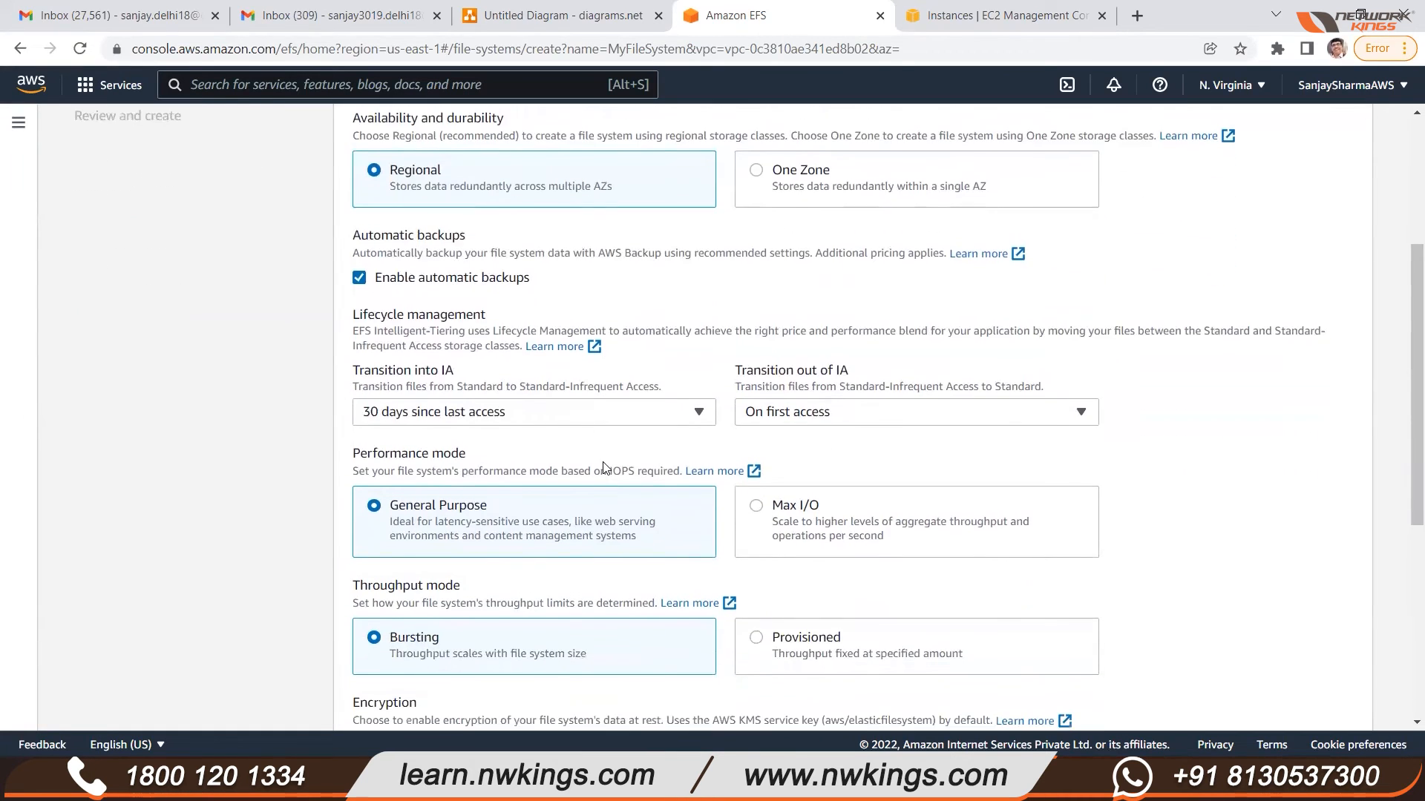
scroll(603, 468, down, 2)
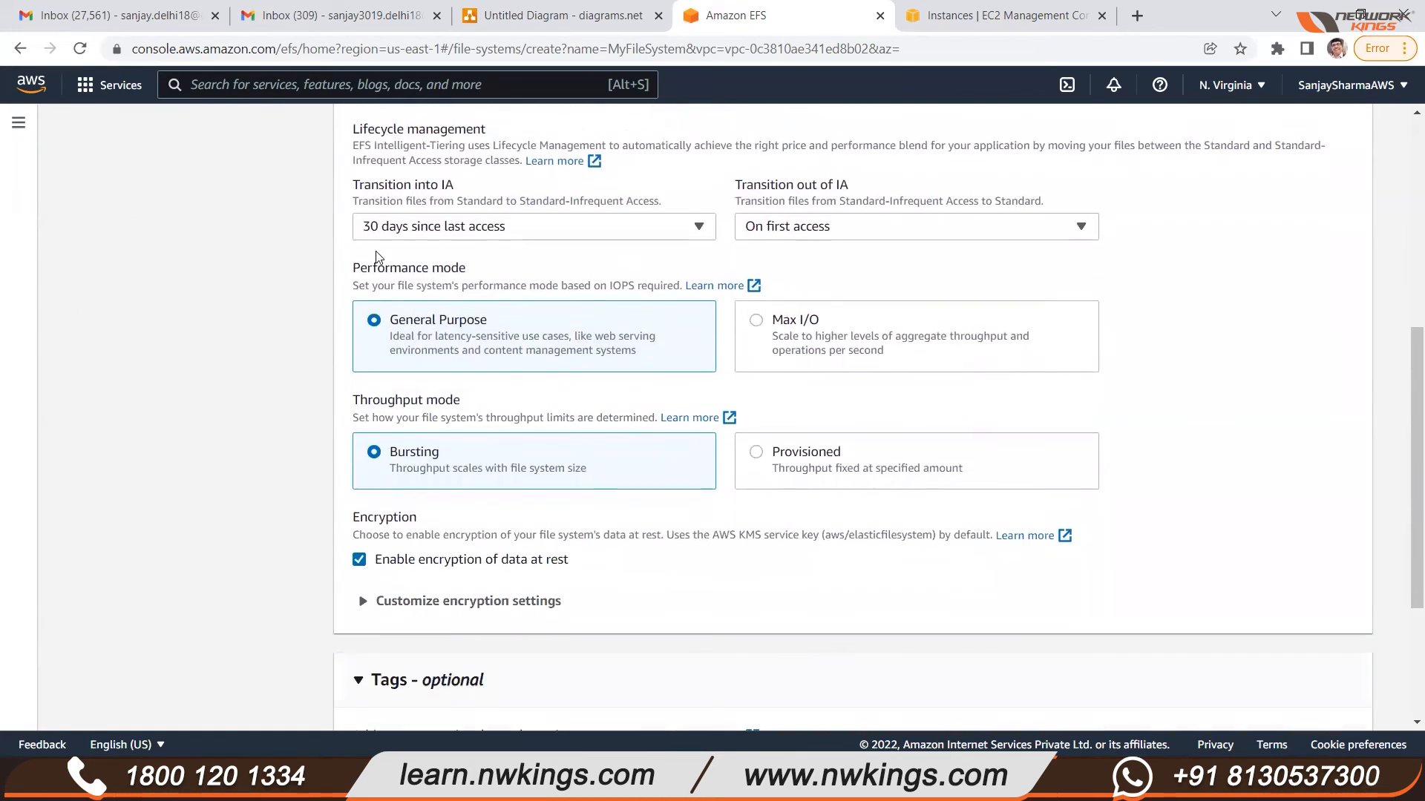
scroll(372, 258, up, 1)
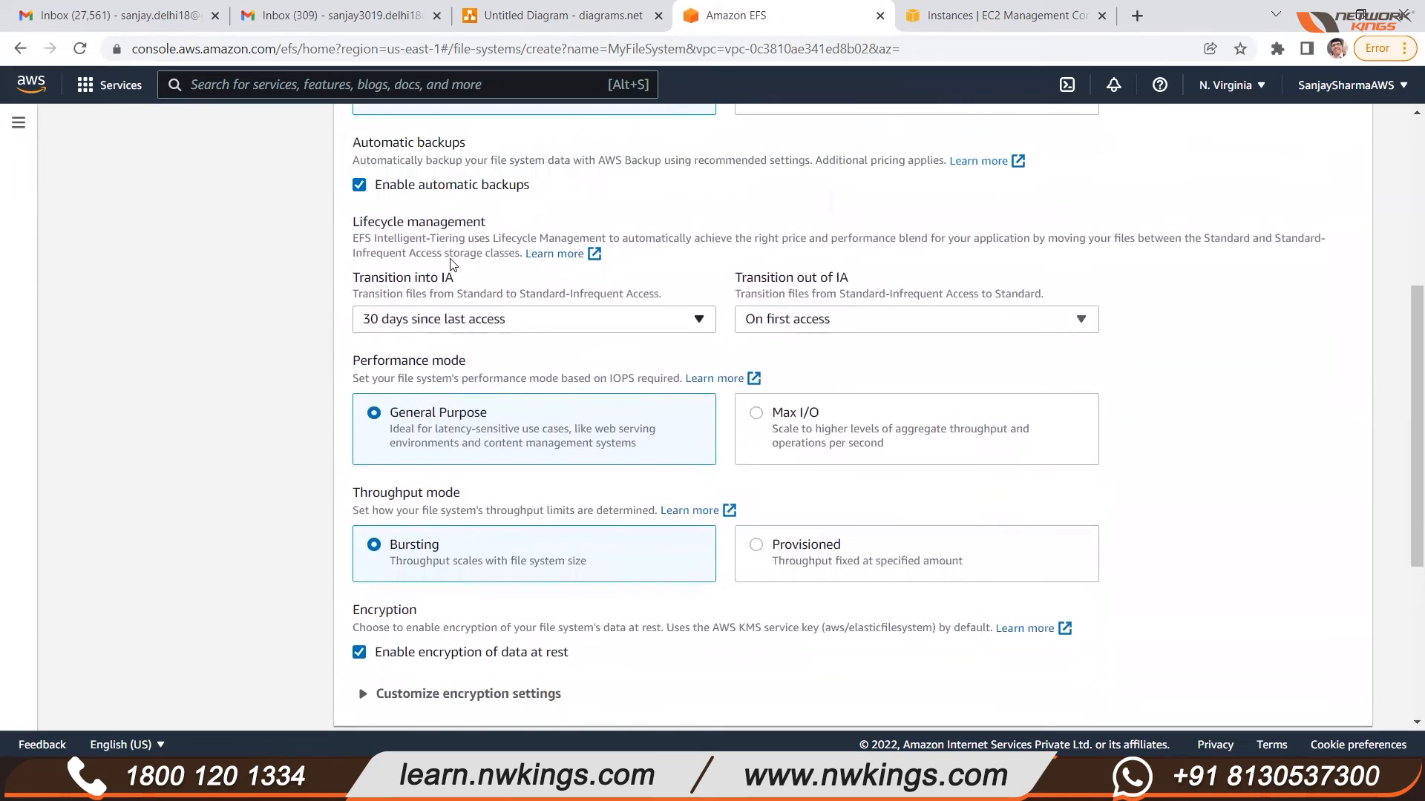
drag(353, 223, 504, 220)
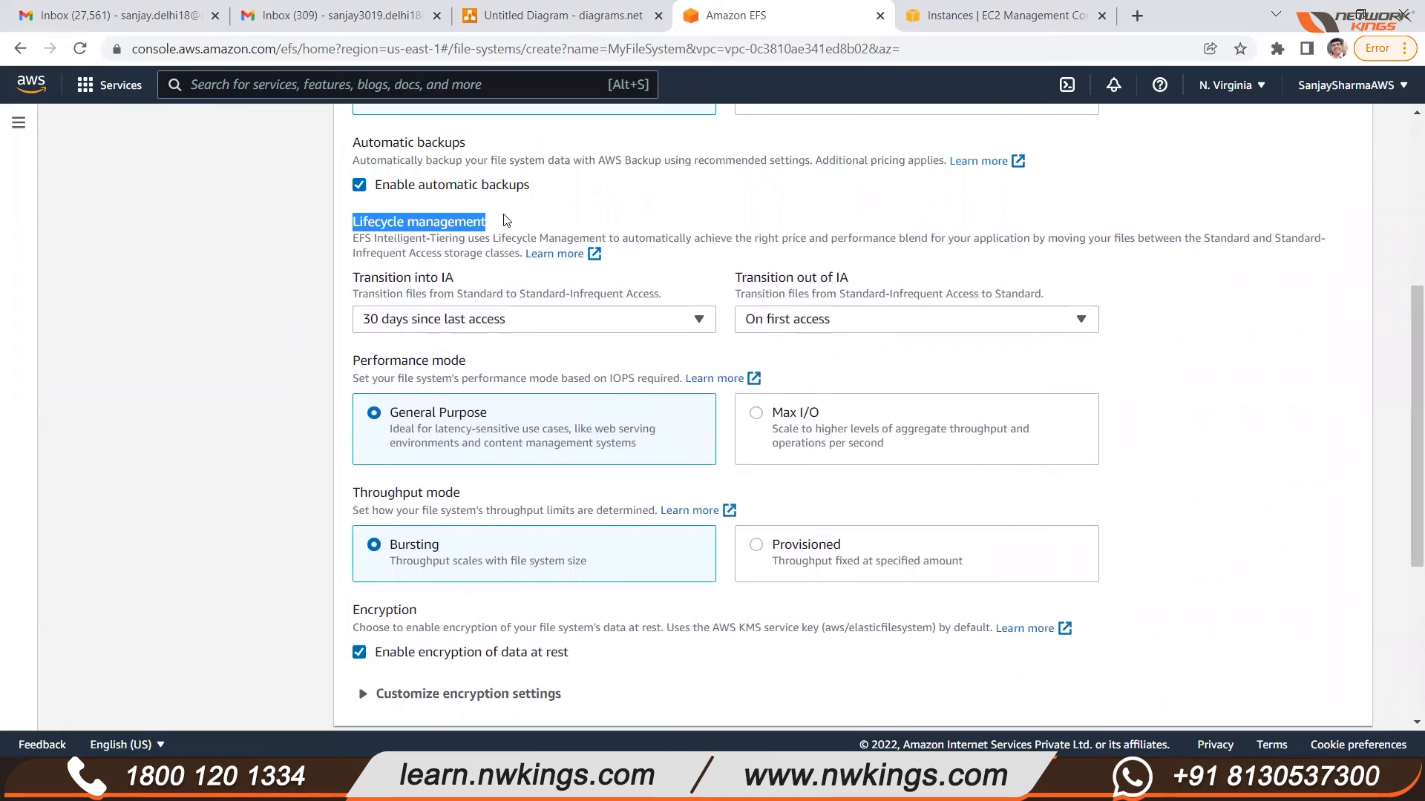
click(377, 242)
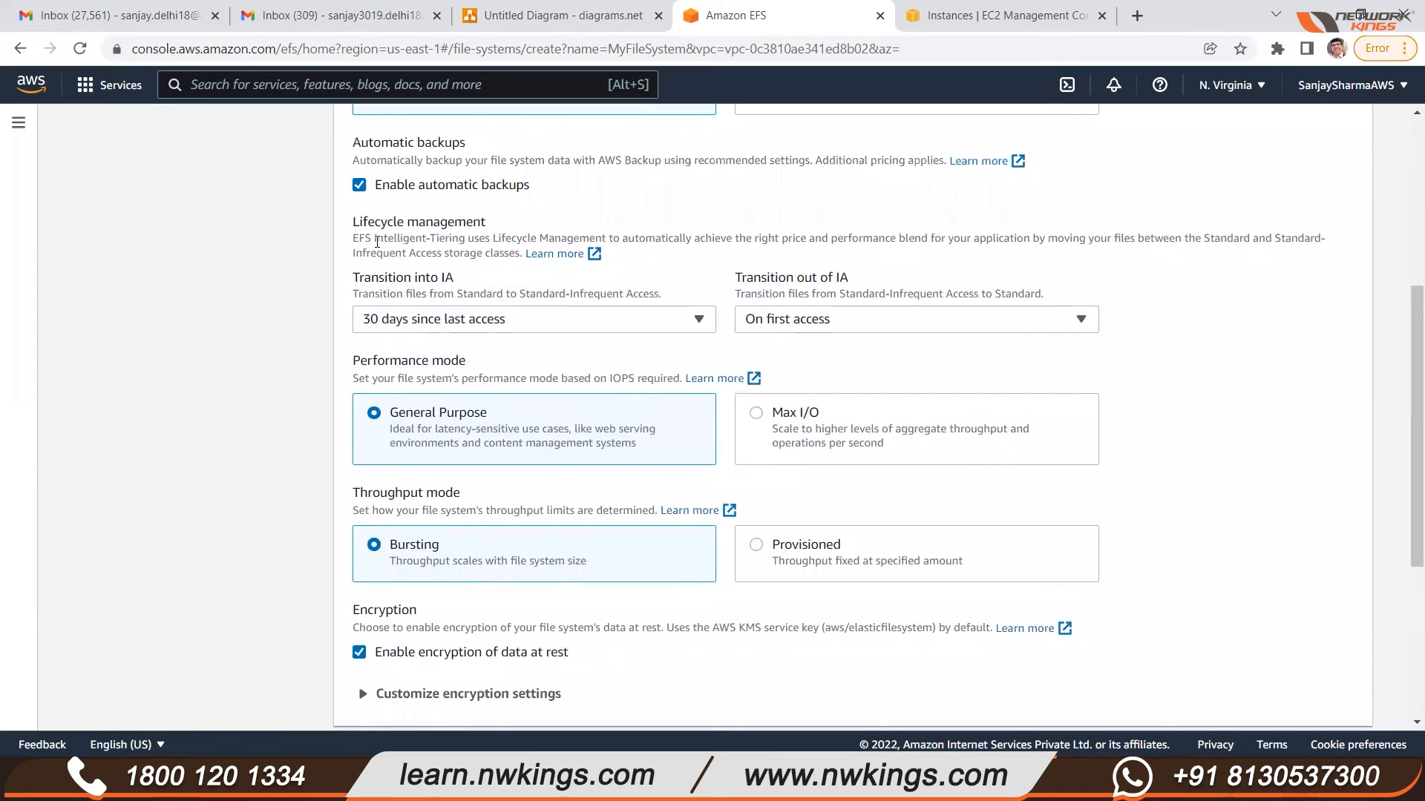
mouse_move(376, 242)
mouse_down()
mouse_move(564, 236)
mouse_move(353, 239)
mouse_move(1296, 233)
mouse_move(466, 245)
mouse_move(525, 251)
mouse_up()
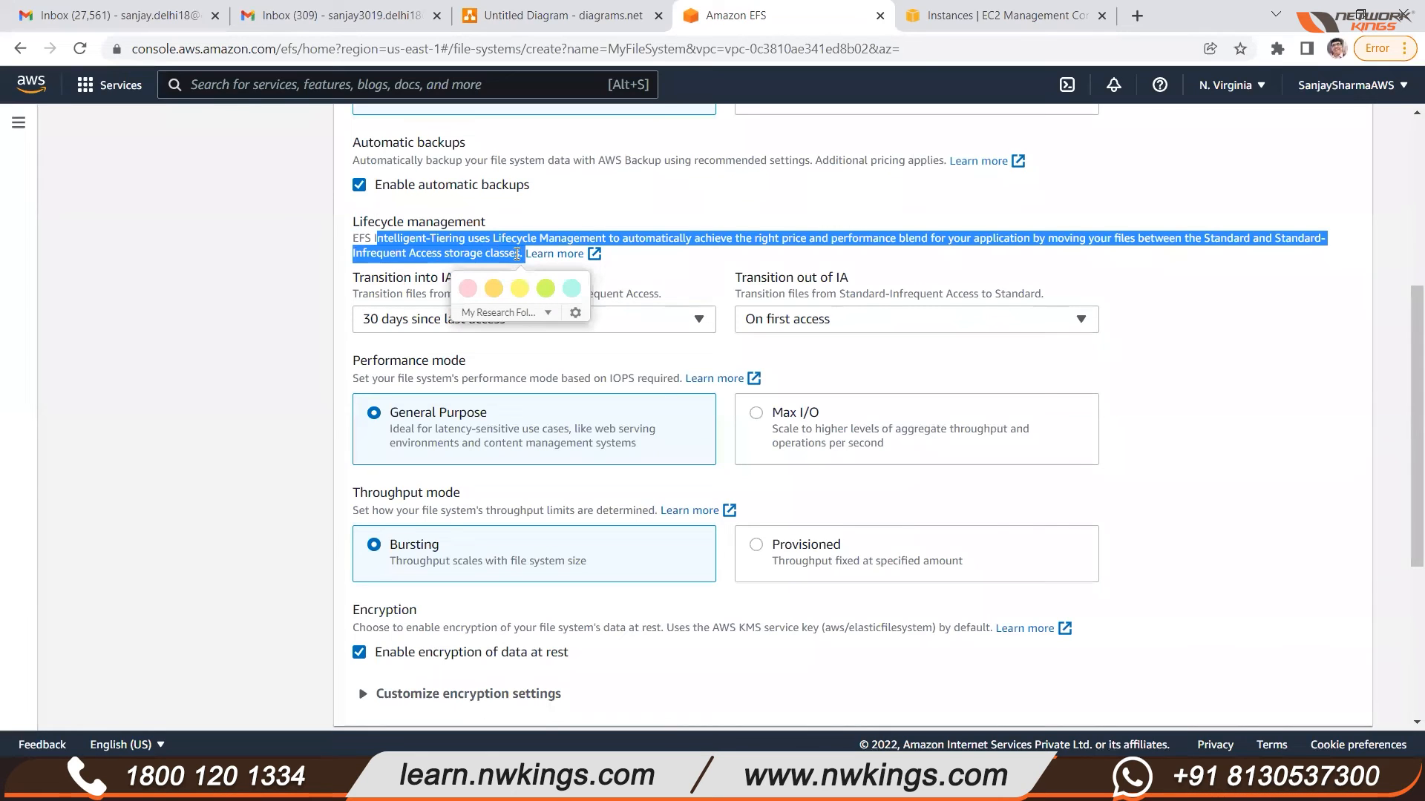
click(671, 276)
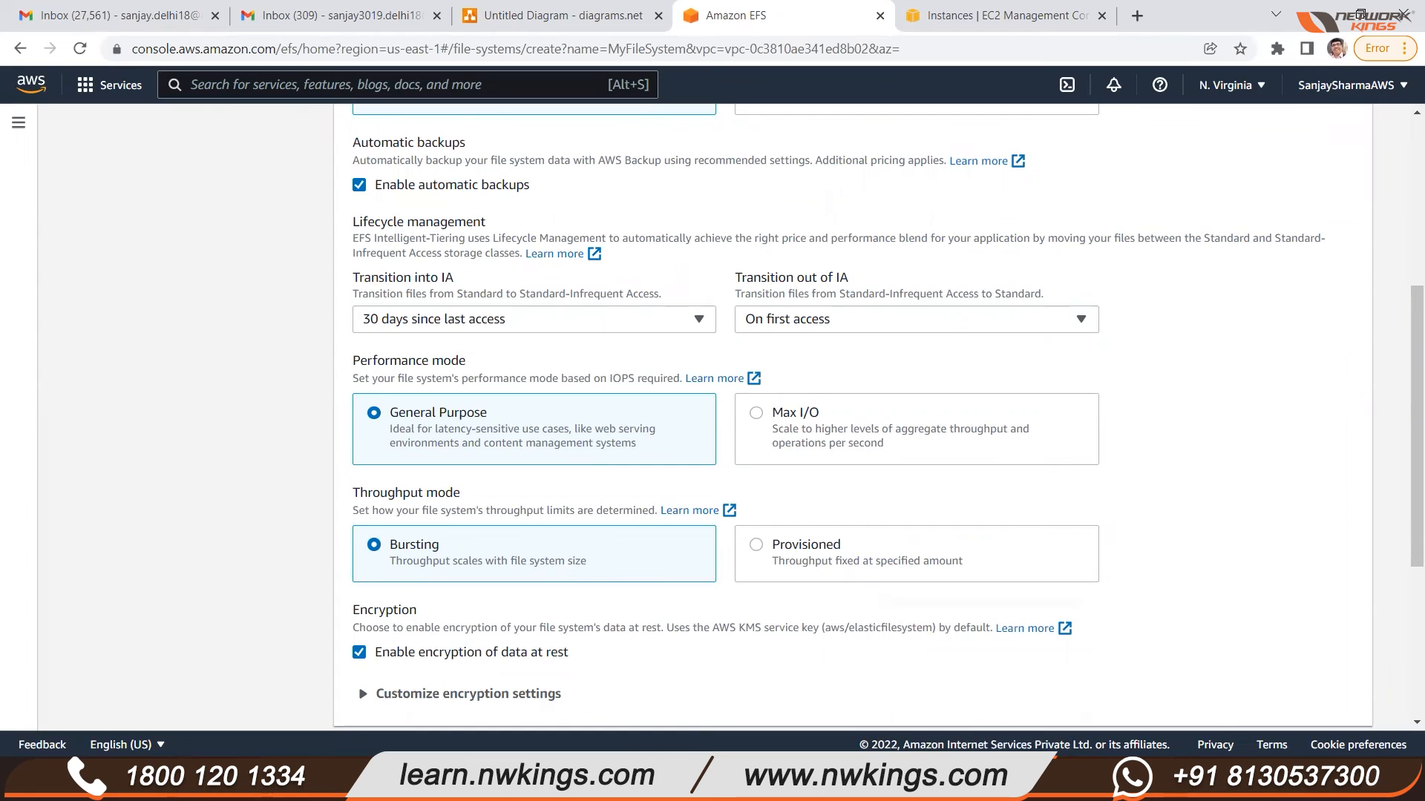
Switch to the Netkings Jan2022 board in Miro and add the text "Standard Storage Class" beside the architecture diagram.
click(913, 783)
click(30, 241)
click(1097, 290)
text(Standard Stoage)
key(BackSpace)
key(BackSpace)
key(BackSpace)
text(rage C)
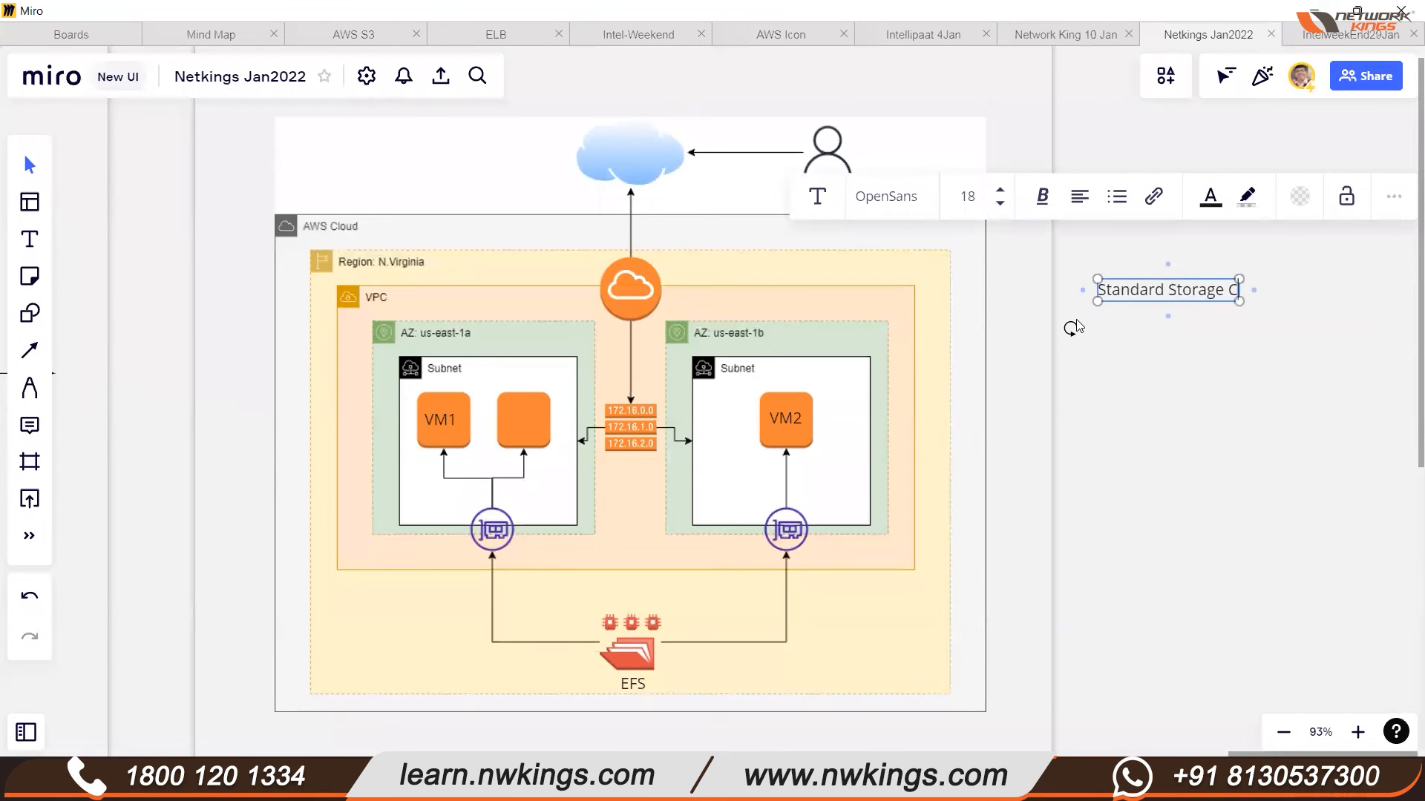
text(lass)
Add the text "Standard IA Storage" below the "Standard Storage Class" note.
click(1094, 350)
click(1101, 349)
text(Standard)
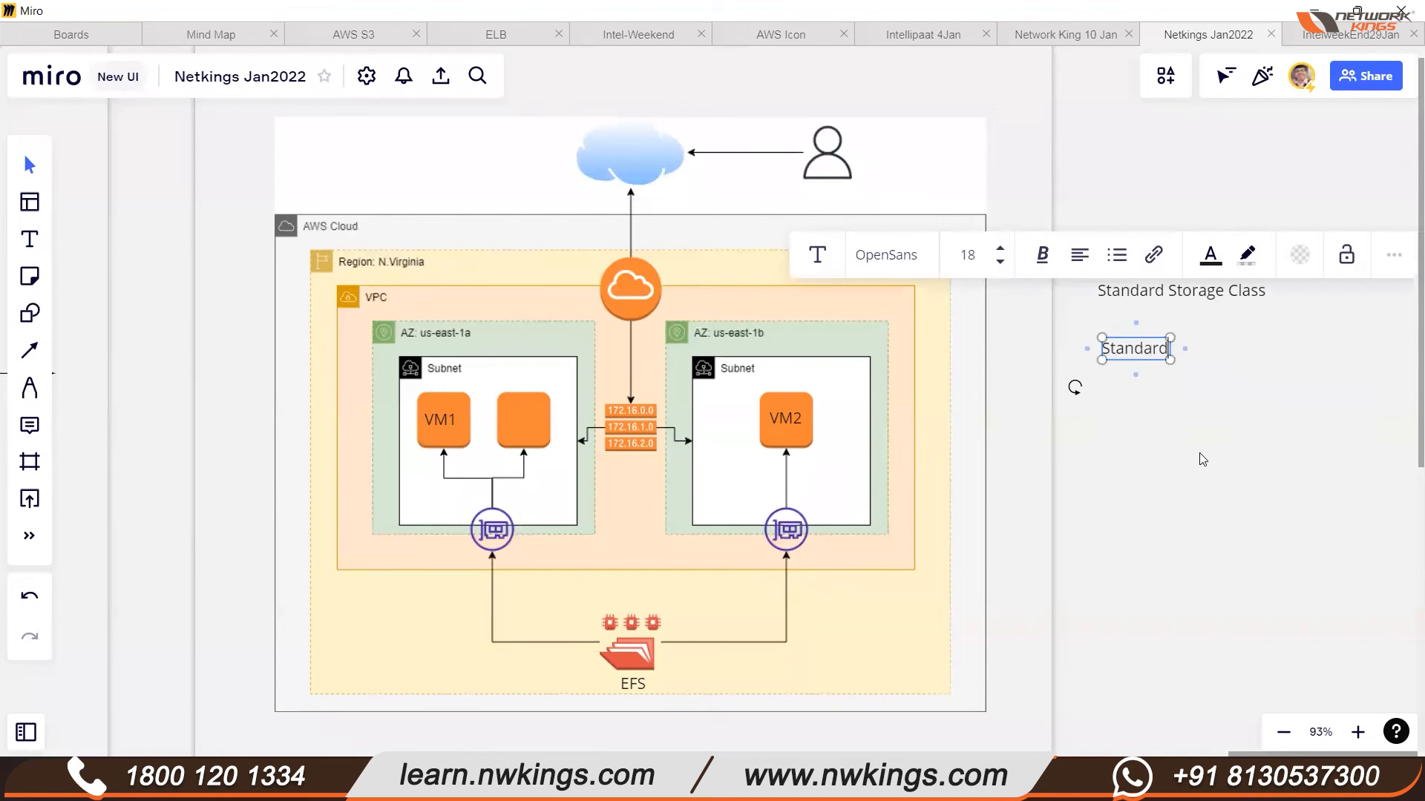
text( IA Storage)
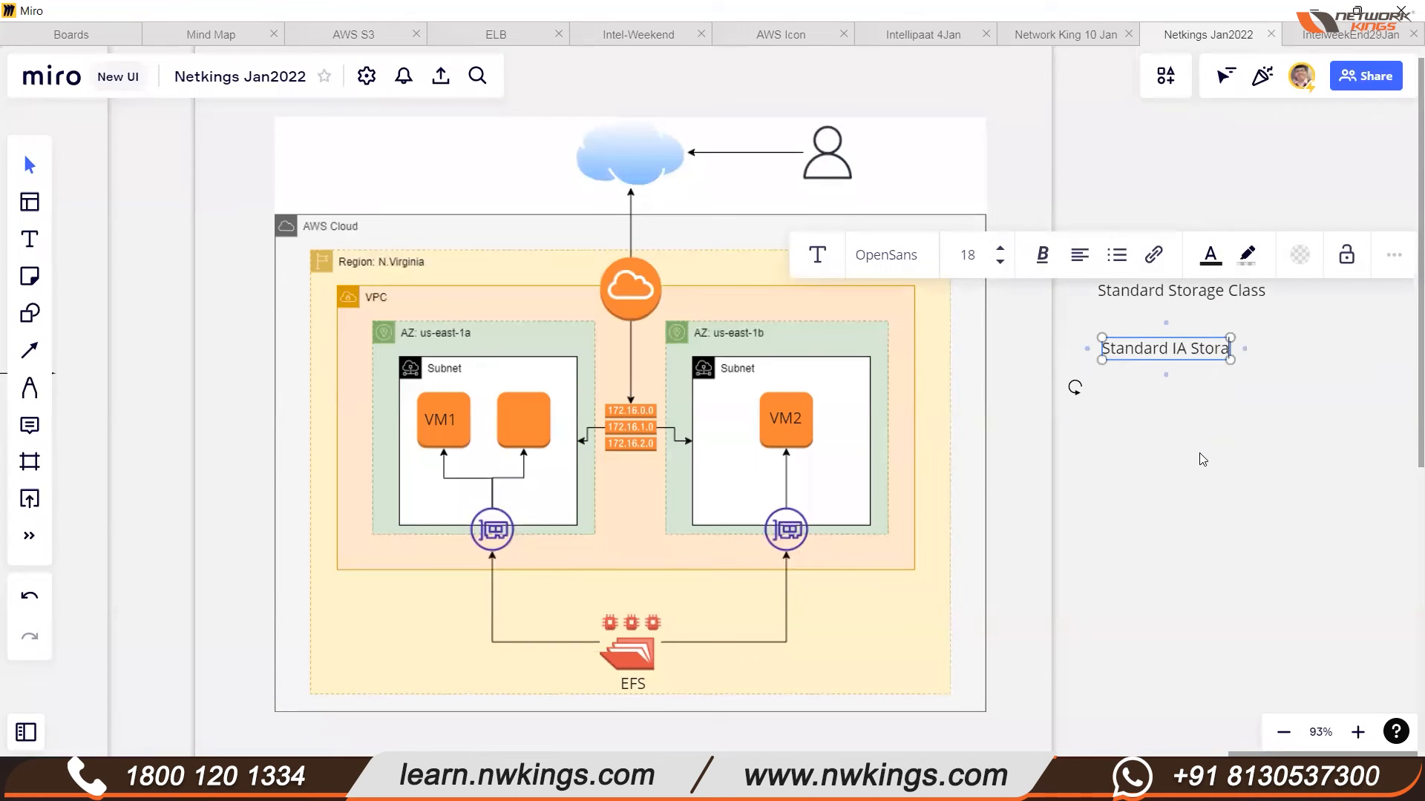
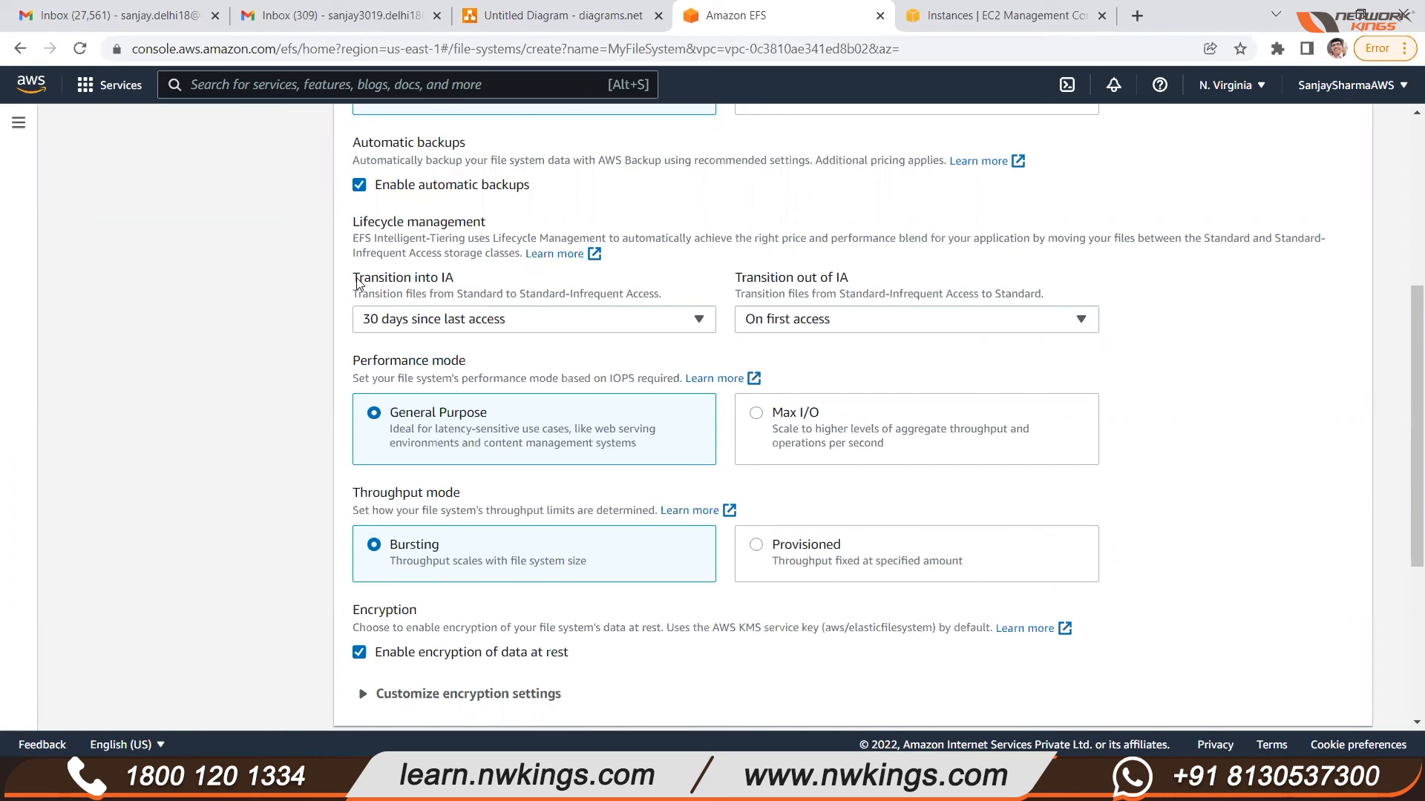
Set Transition into IA to 14 days since last access and leave Transition out of IA at On first access.
drag(361, 282, 454, 287)
click(365, 351)
click(400, 327)
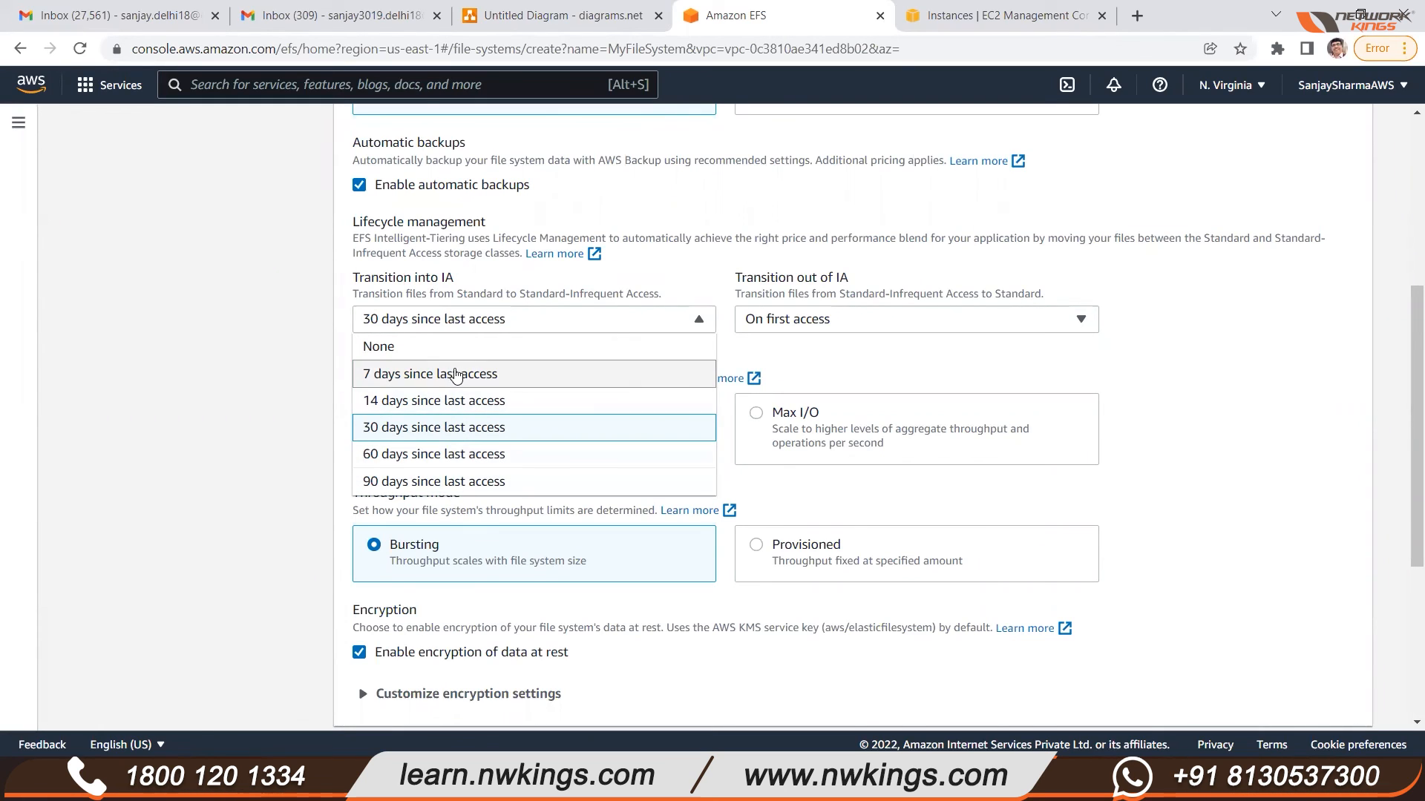
click(454, 374)
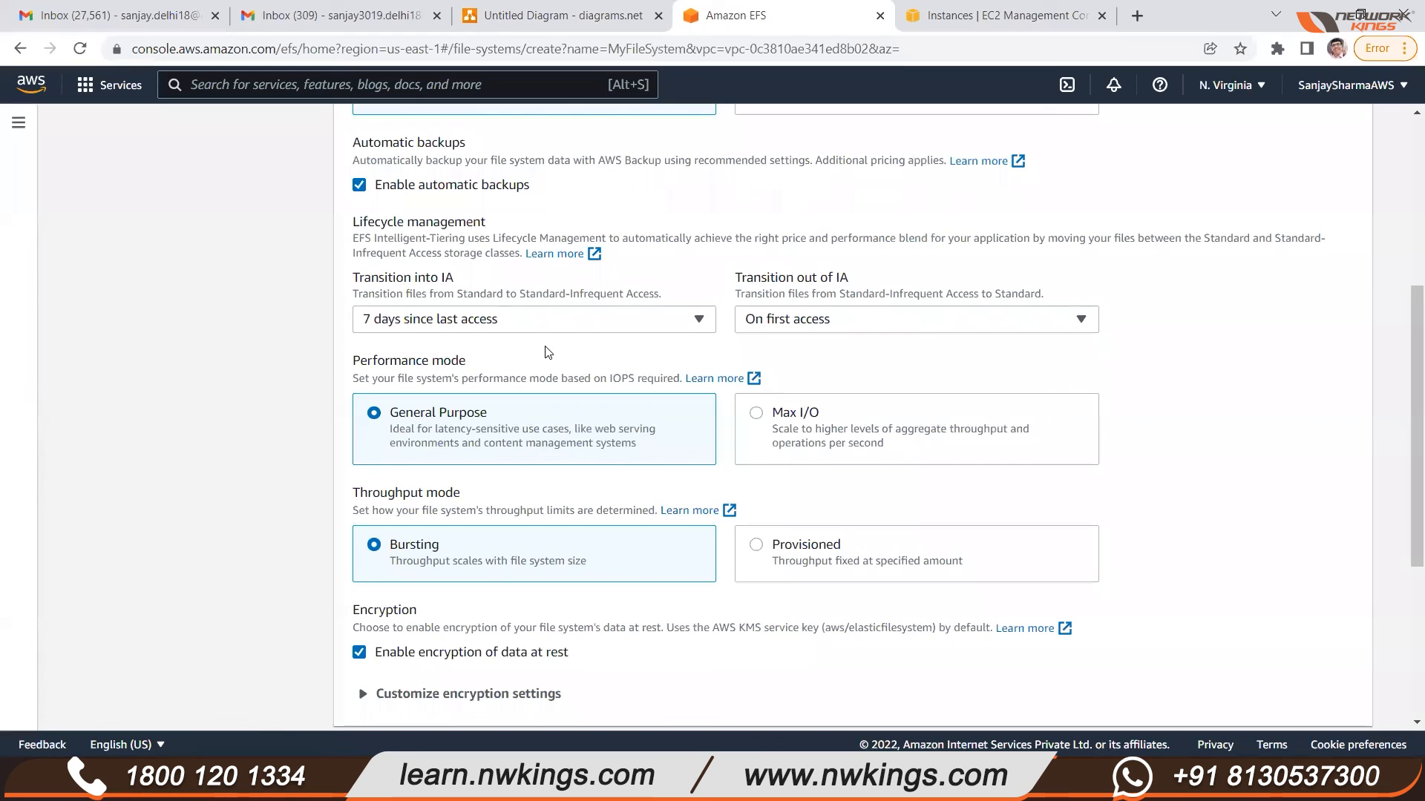
click(548, 323)
click(447, 401)
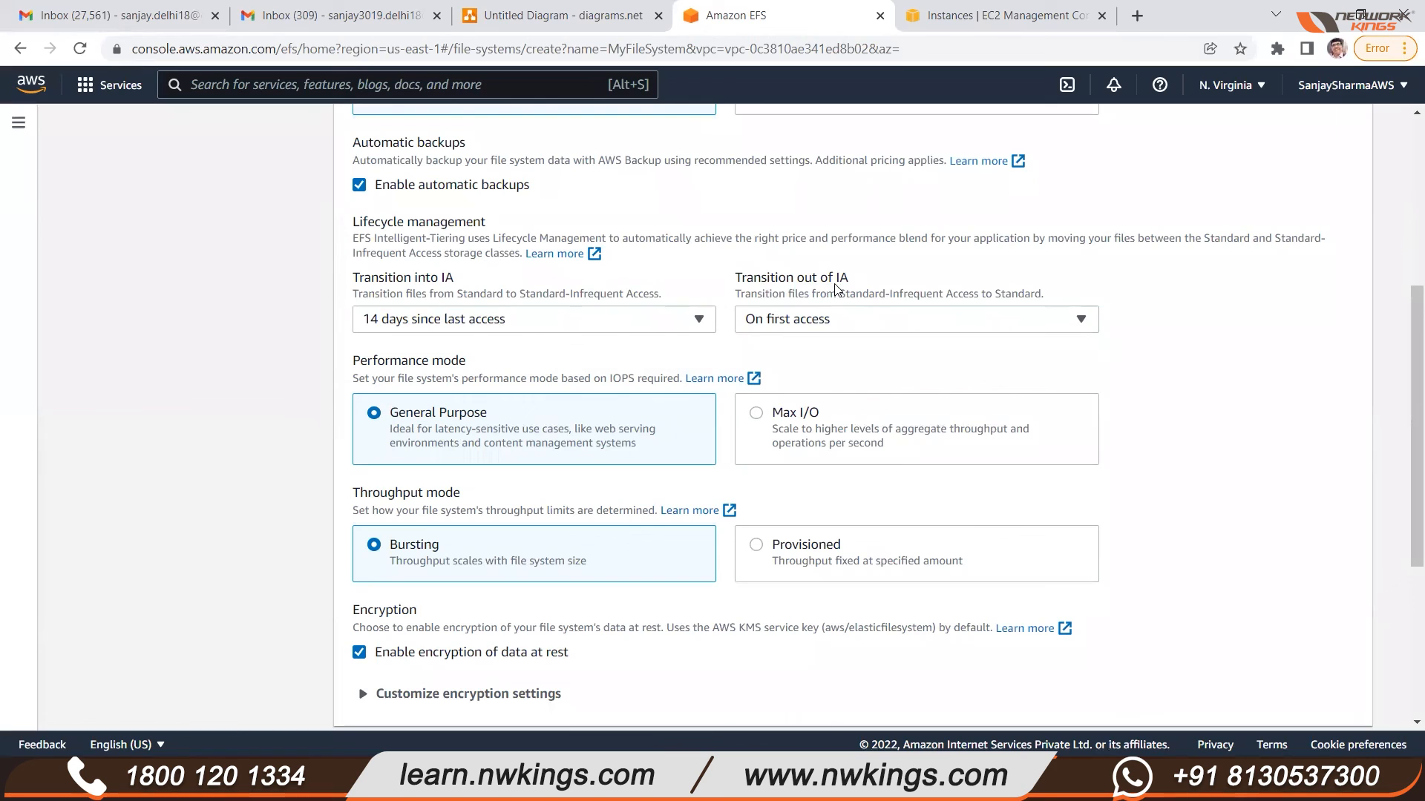
click(843, 322)
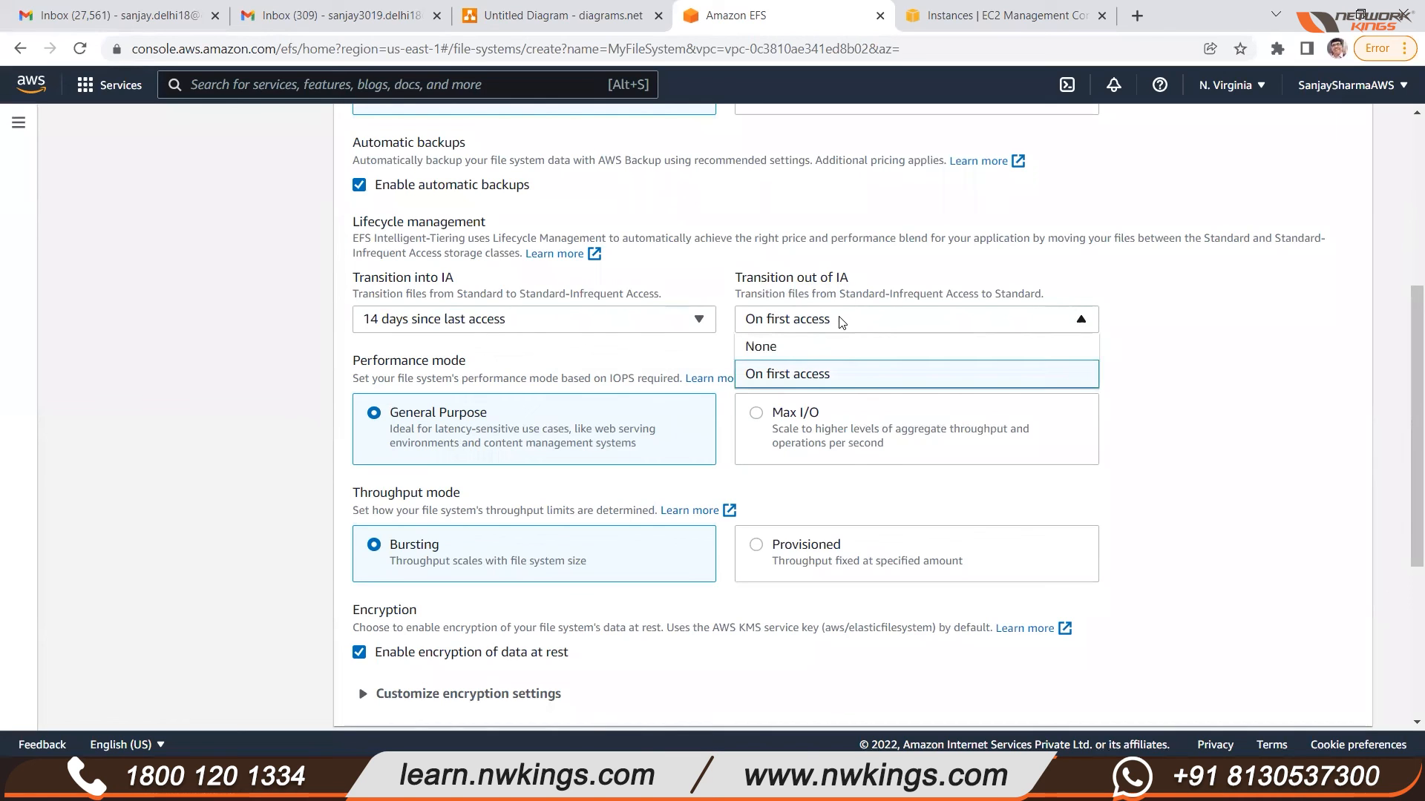
click(842, 322)
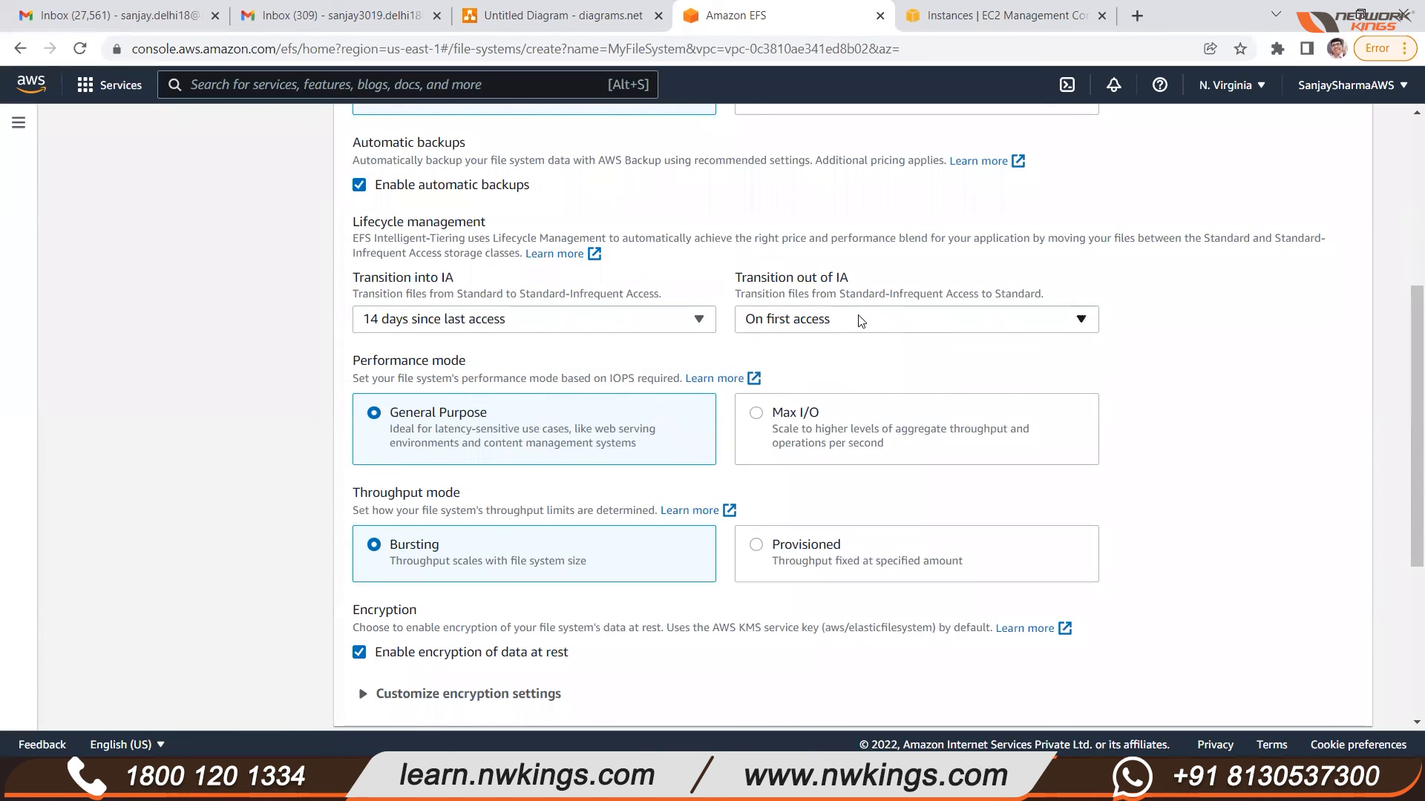
Compare the General Purpose and Max I/O performance modes, leaving General Purpose selected.
drag(355, 365, 468, 362)
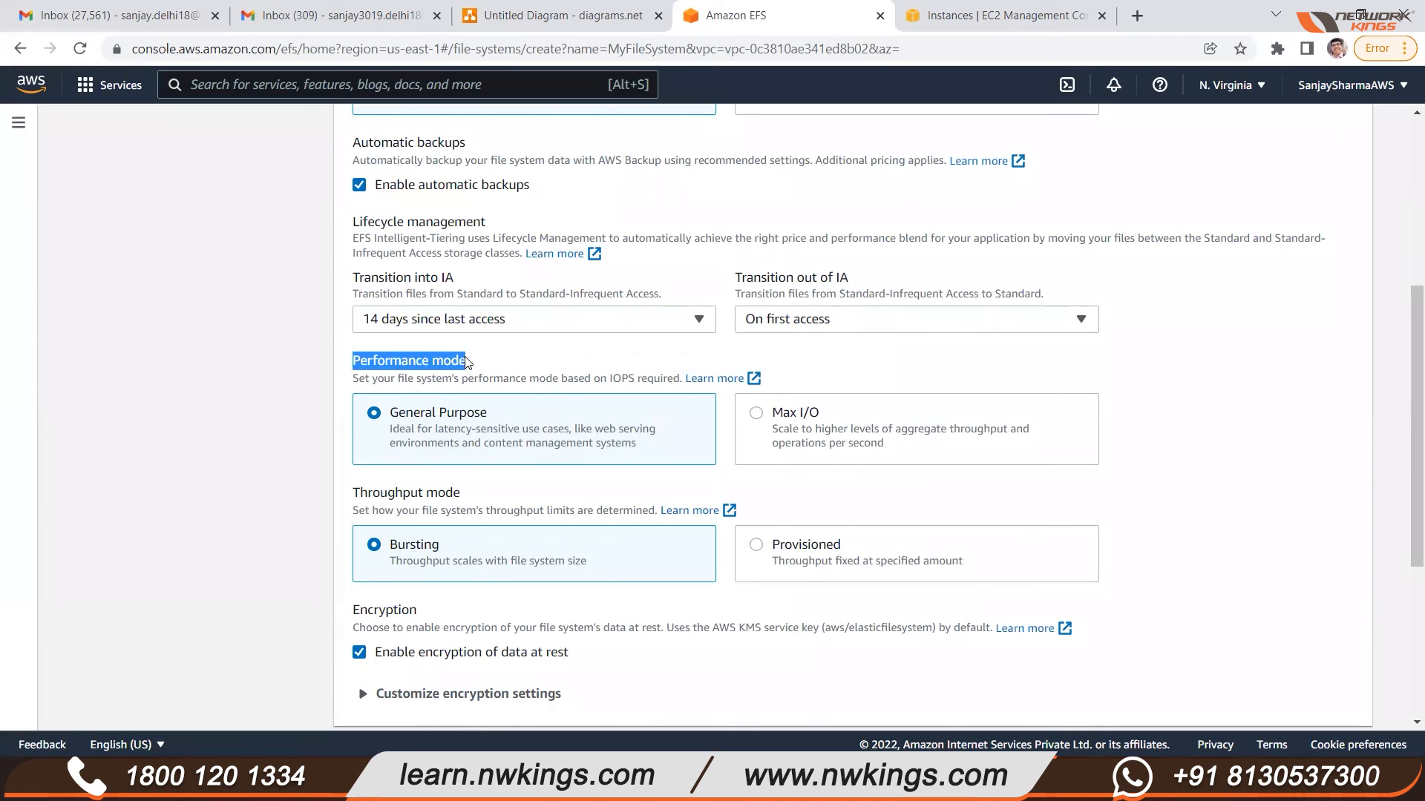
click(873, 361)
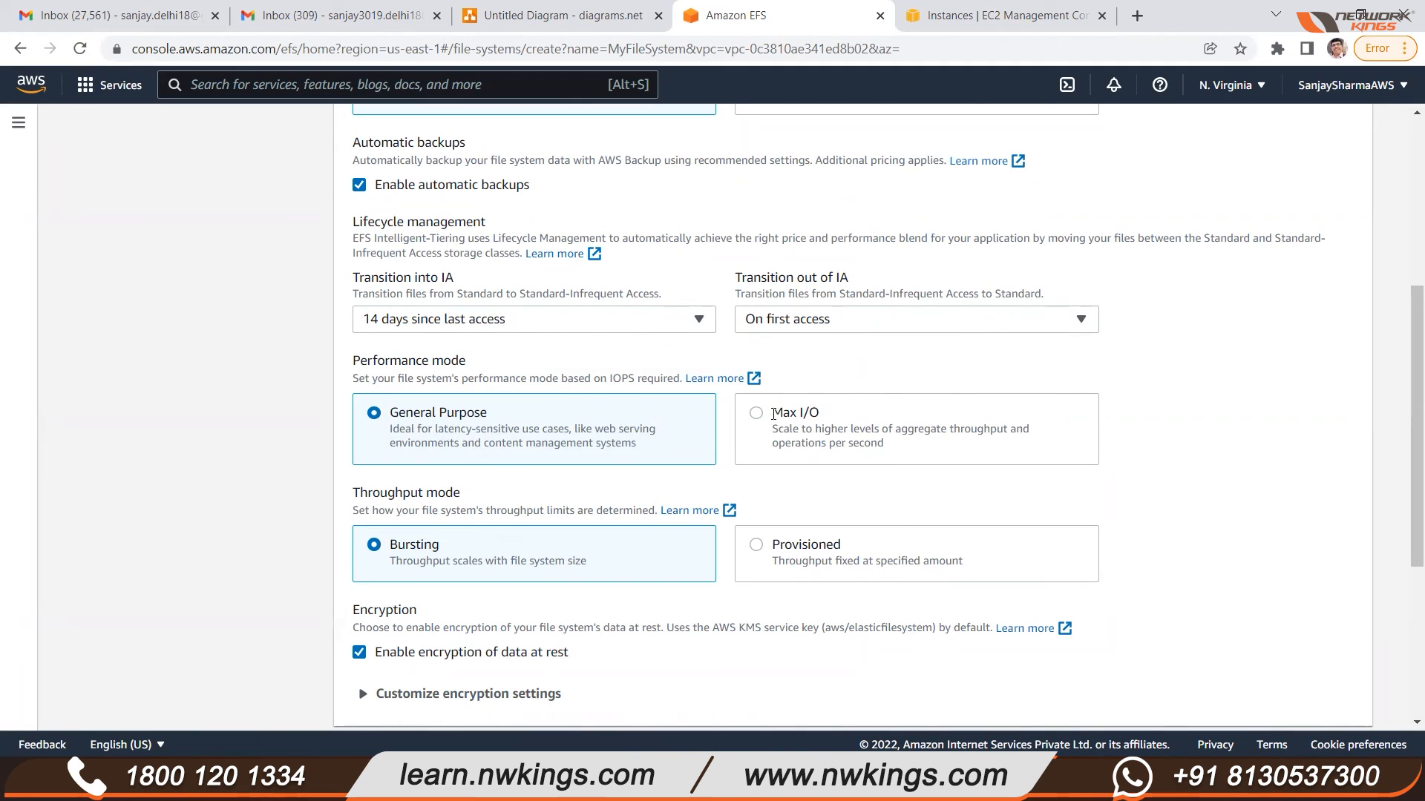
triple_click(834, 413)
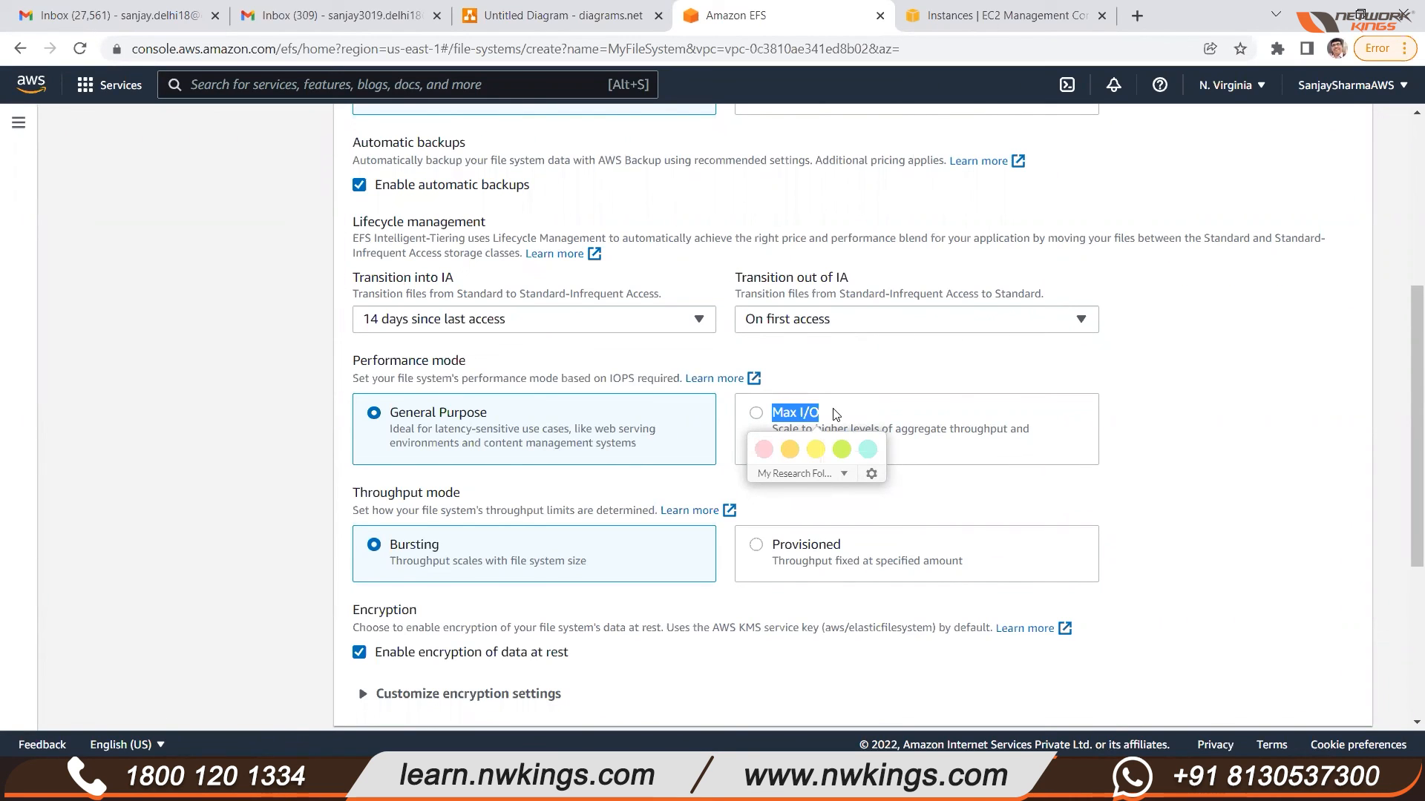
drag(392, 410, 475, 412)
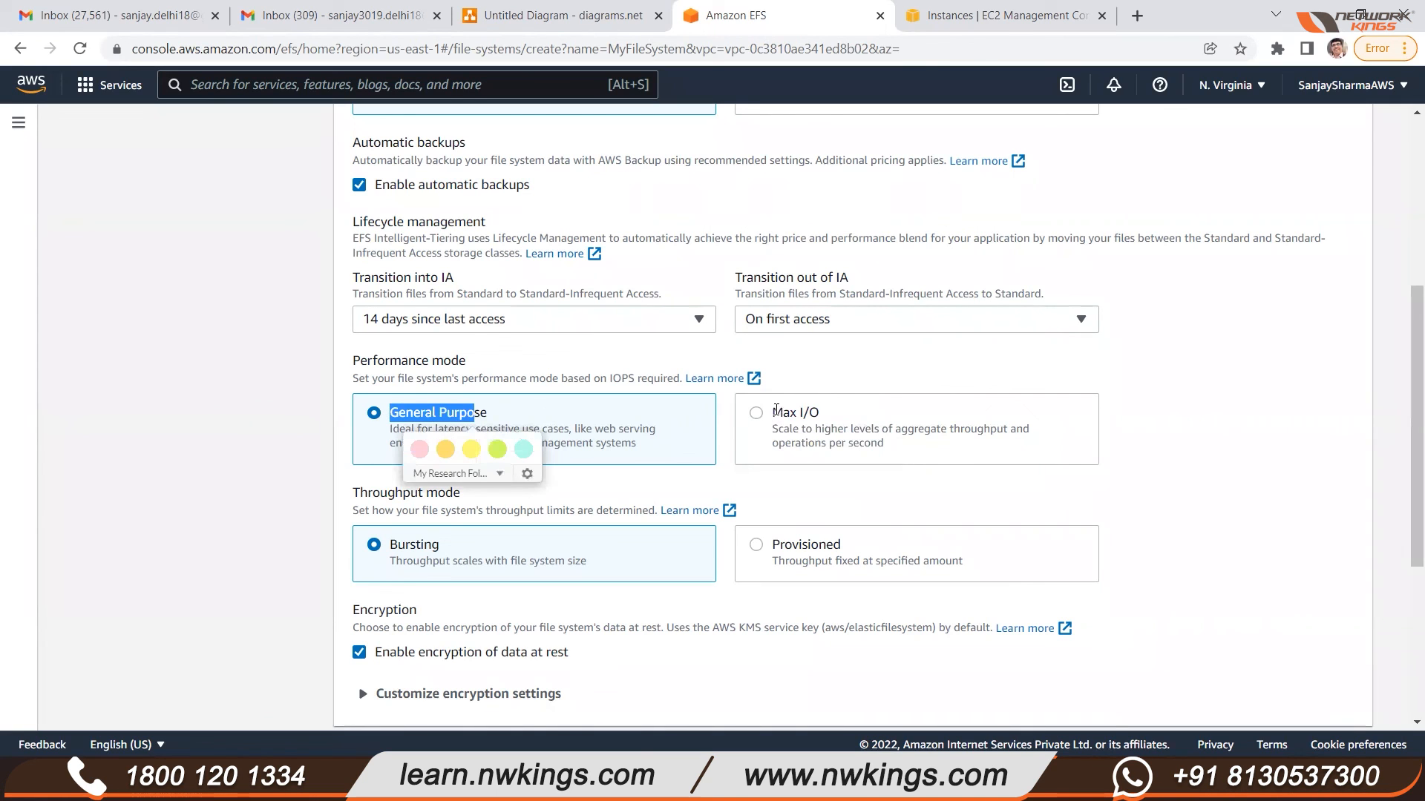
drag(772, 413, 842, 415)
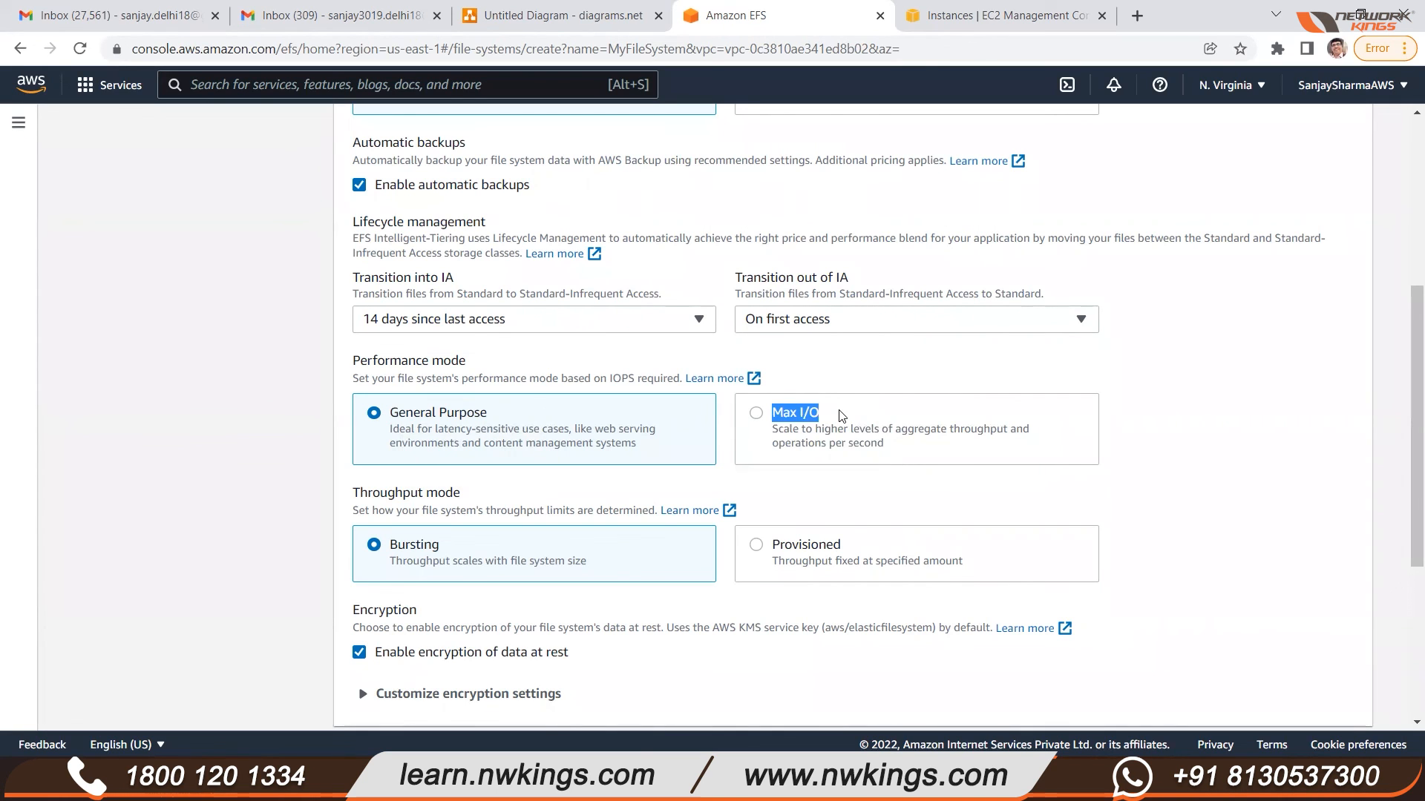
click(799, 415)
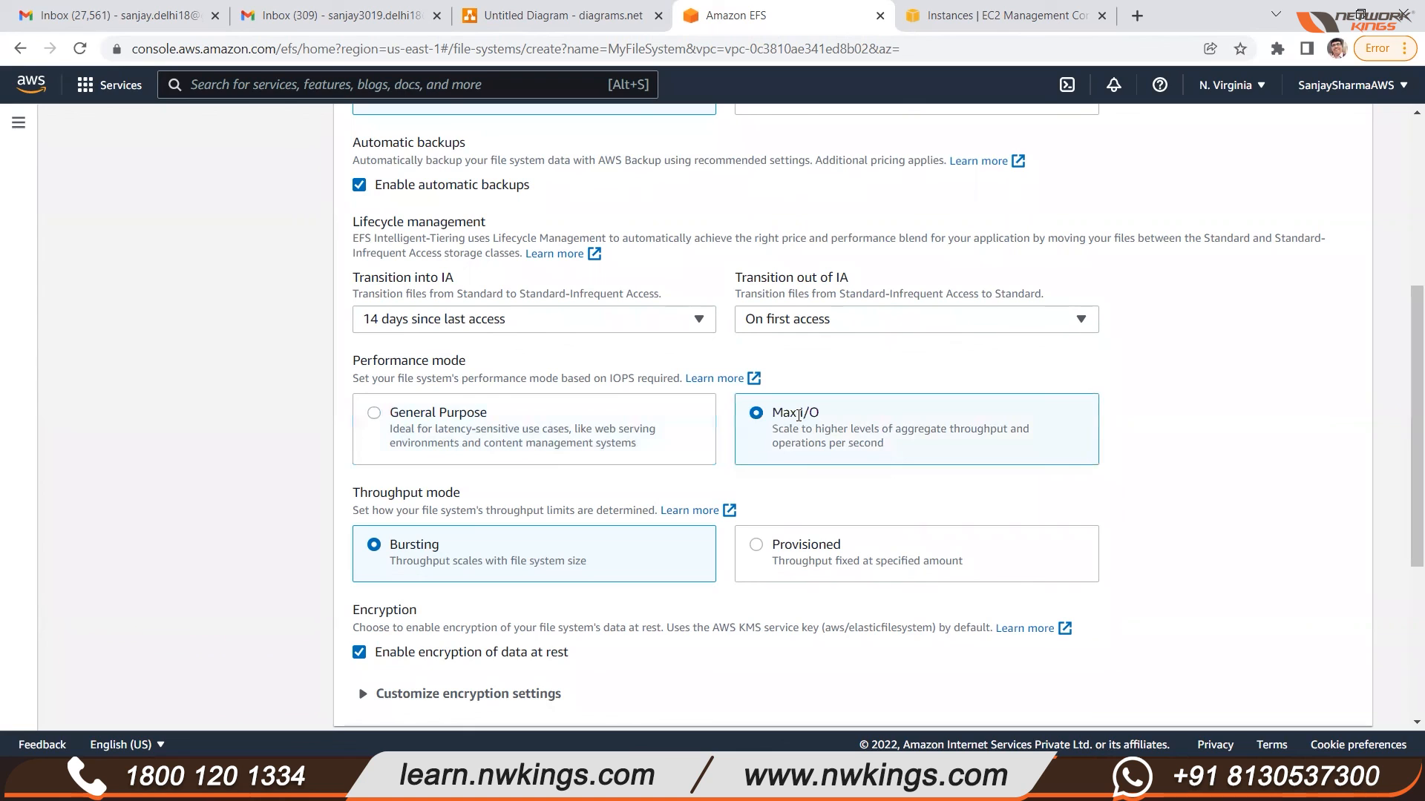
click(447, 417)
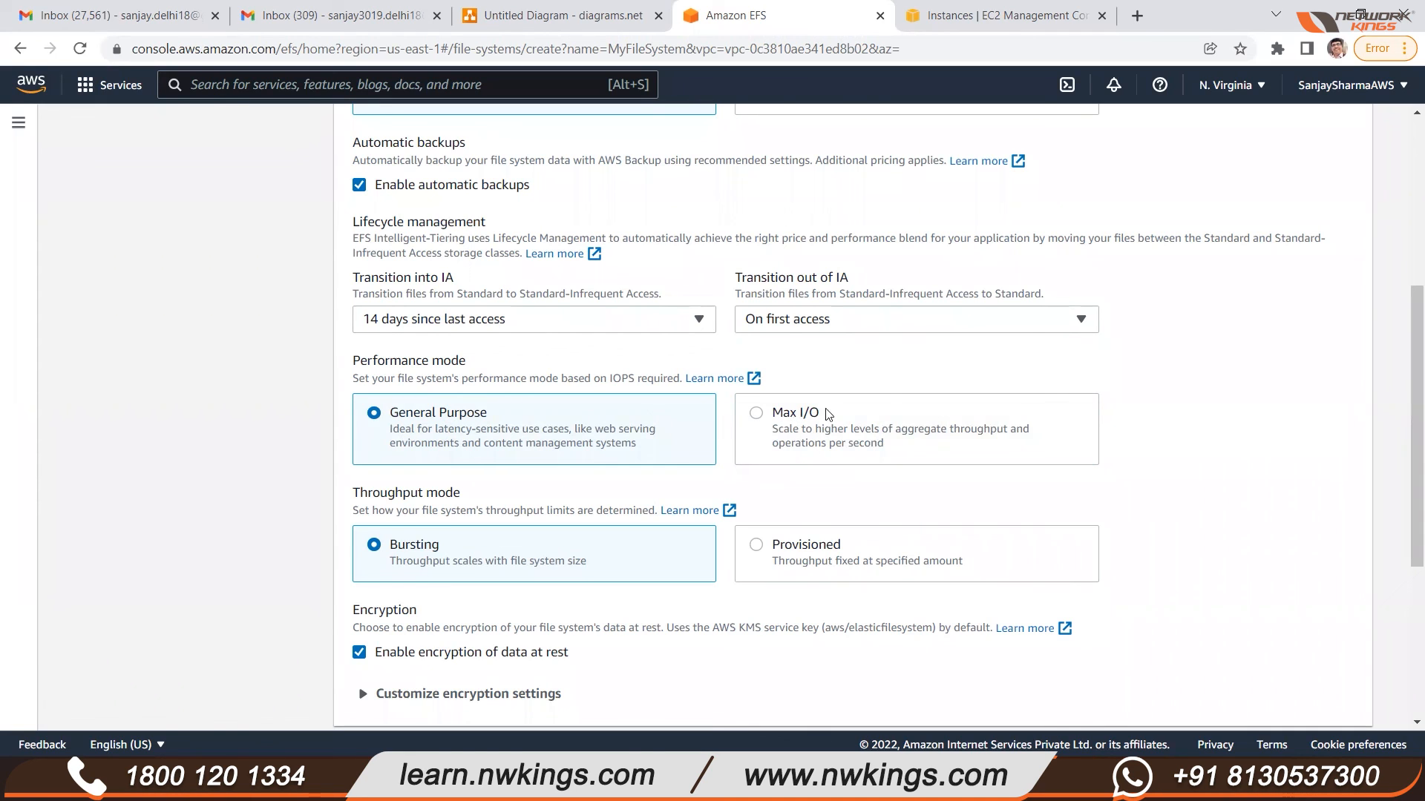
click(784, 419)
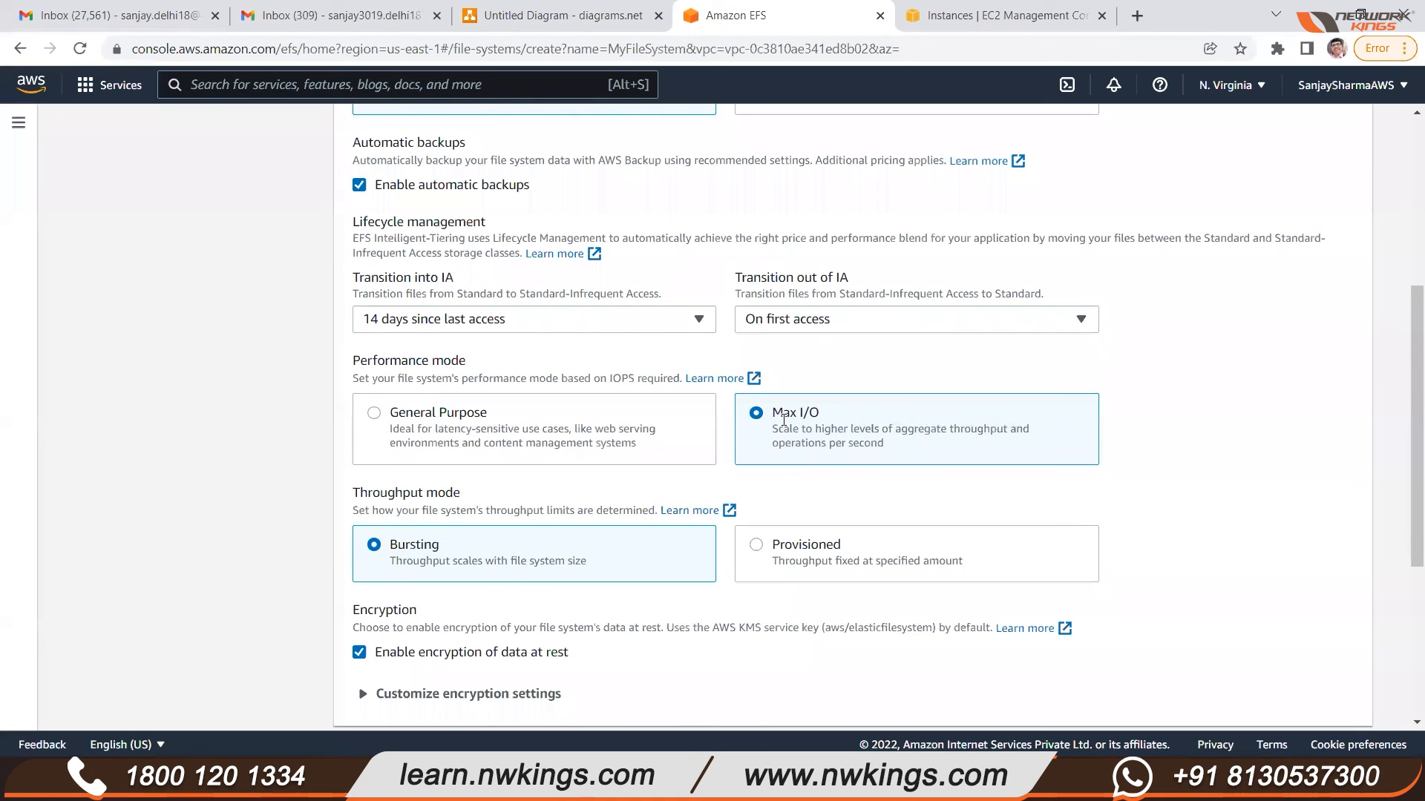
click(453, 418)
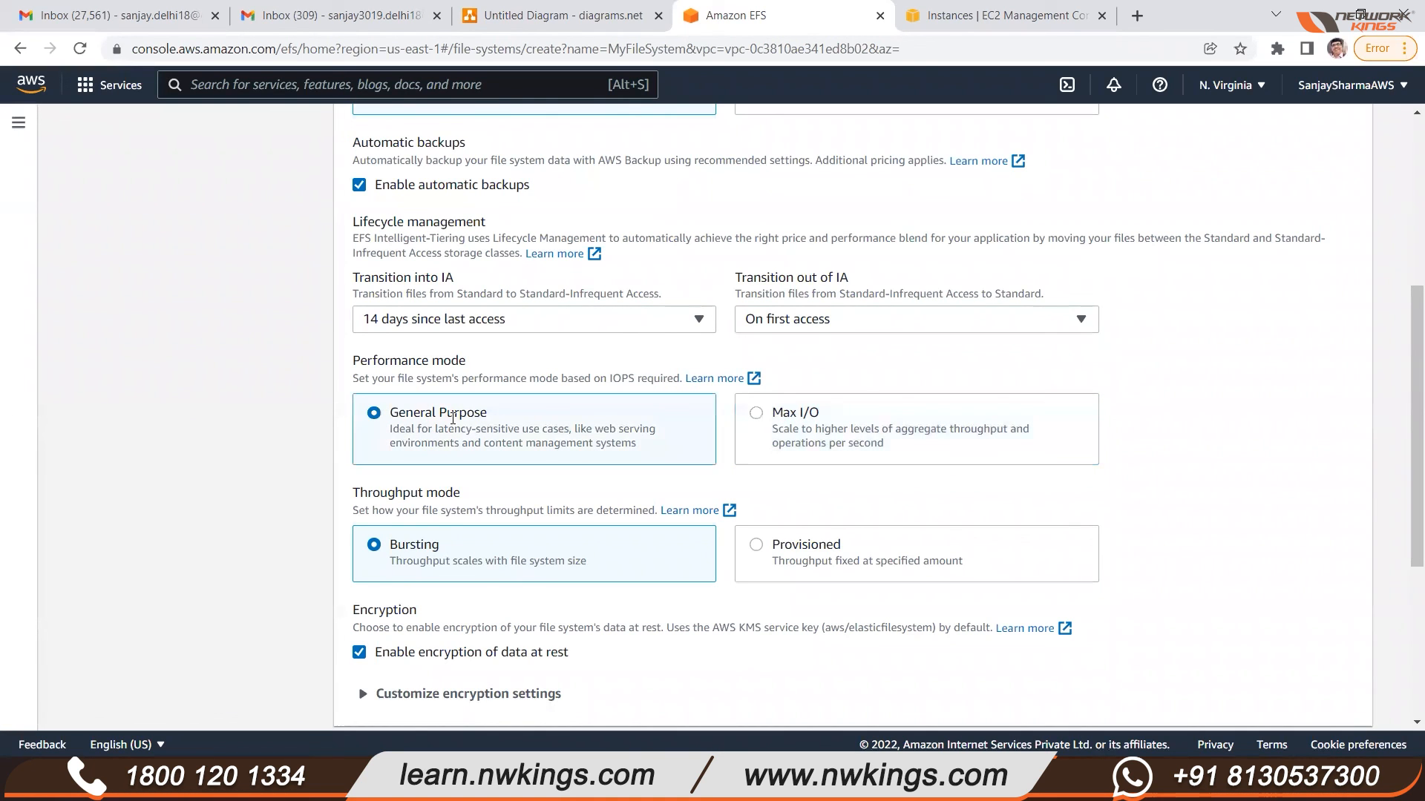
Review the Bursting and Provisioned options under Throughput mode.
scroll(428, 462, down, 1)
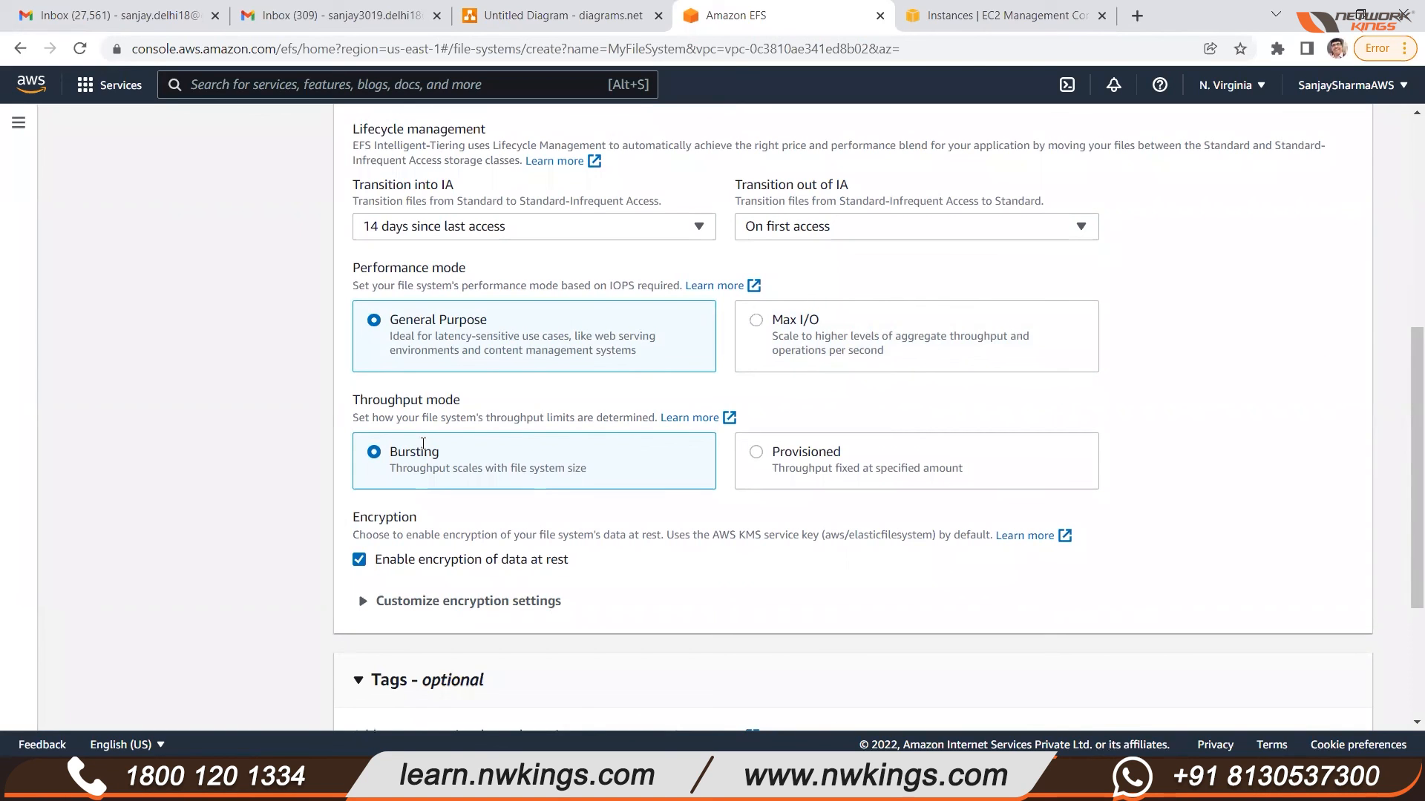
drag(389, 454, 440, 455)
drag(780, 451, 891, 452)
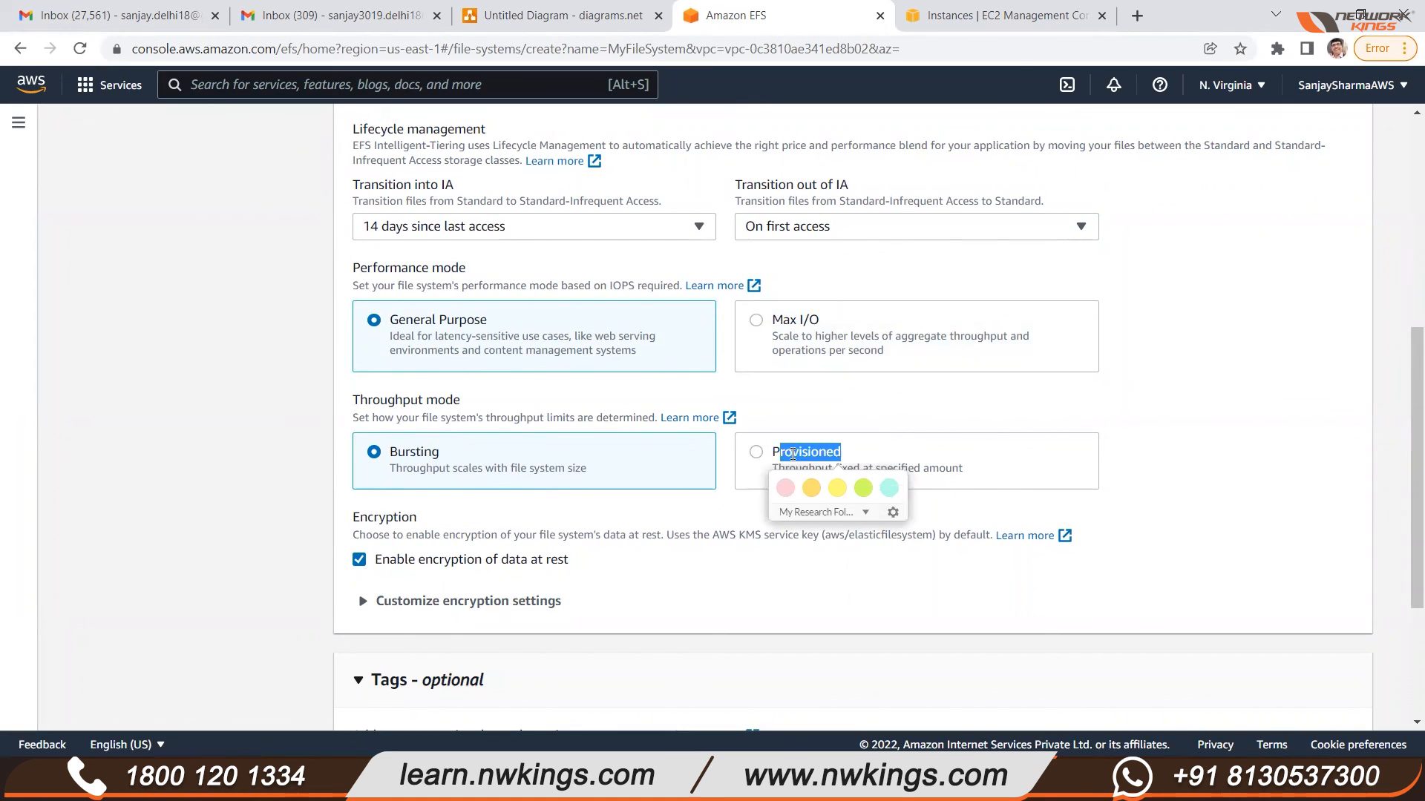
click(751, 506)
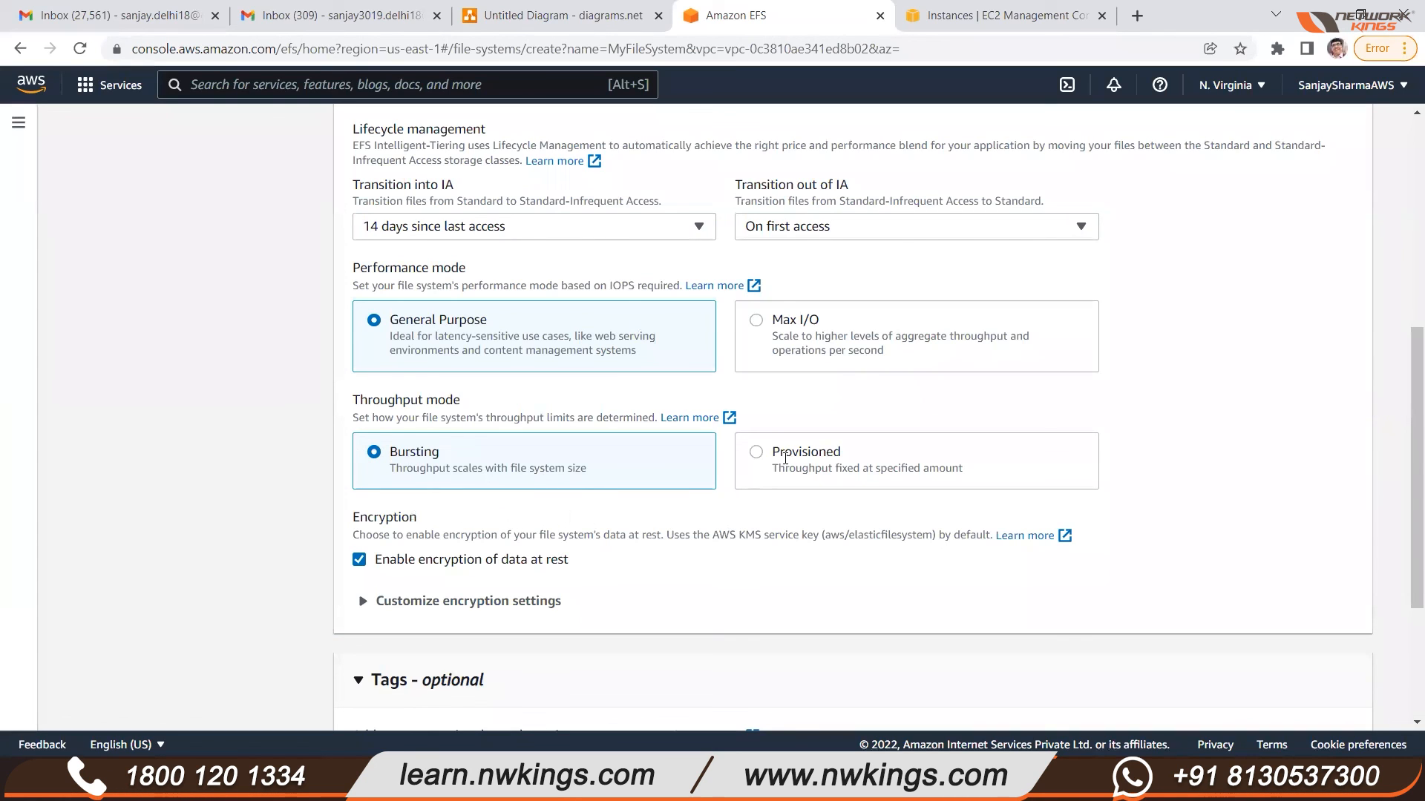
Choose Provisioned throughput mode, set the provisioned throughput to 1 MiB/s and examine the estimated monthly bill.
click(757, 454)
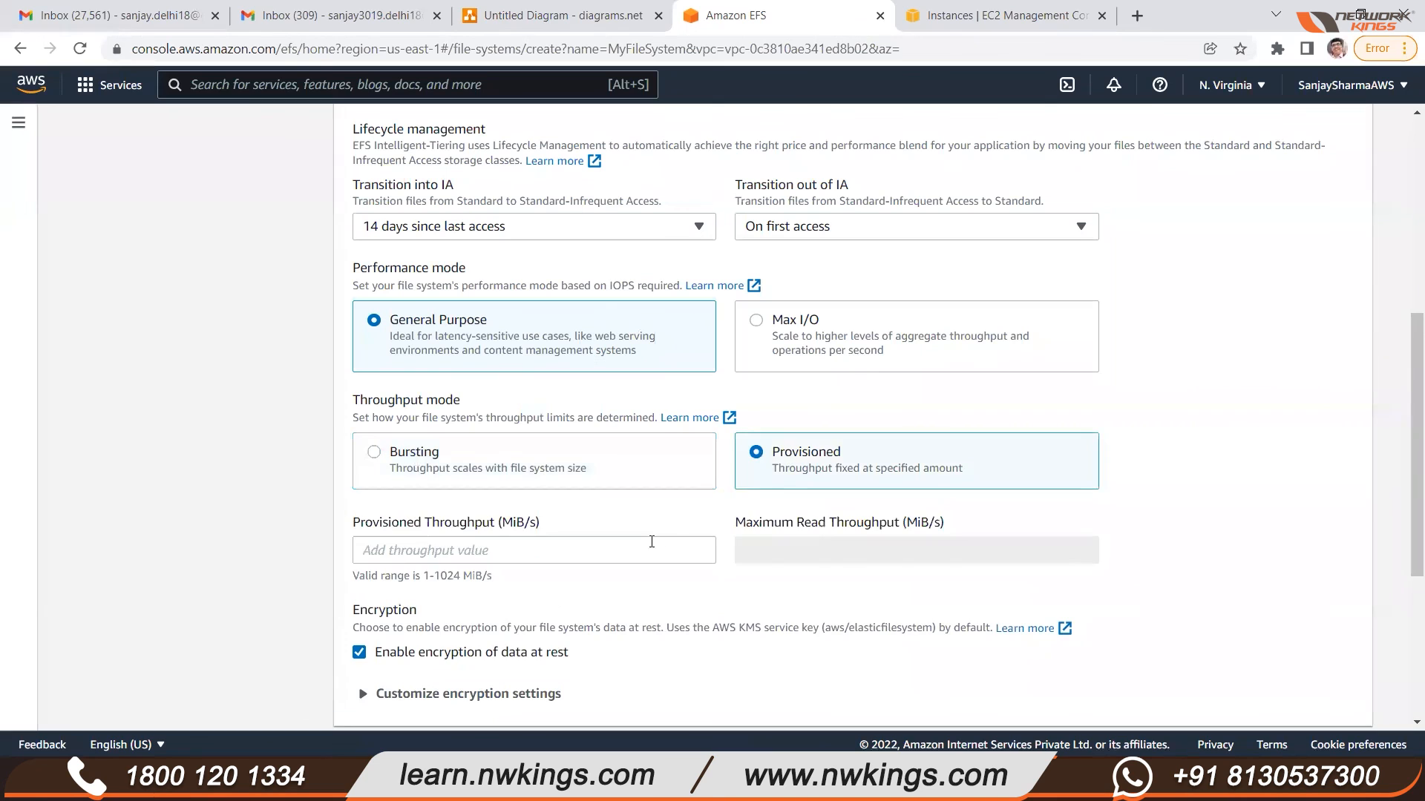
scroll(628, 597, down, 1)
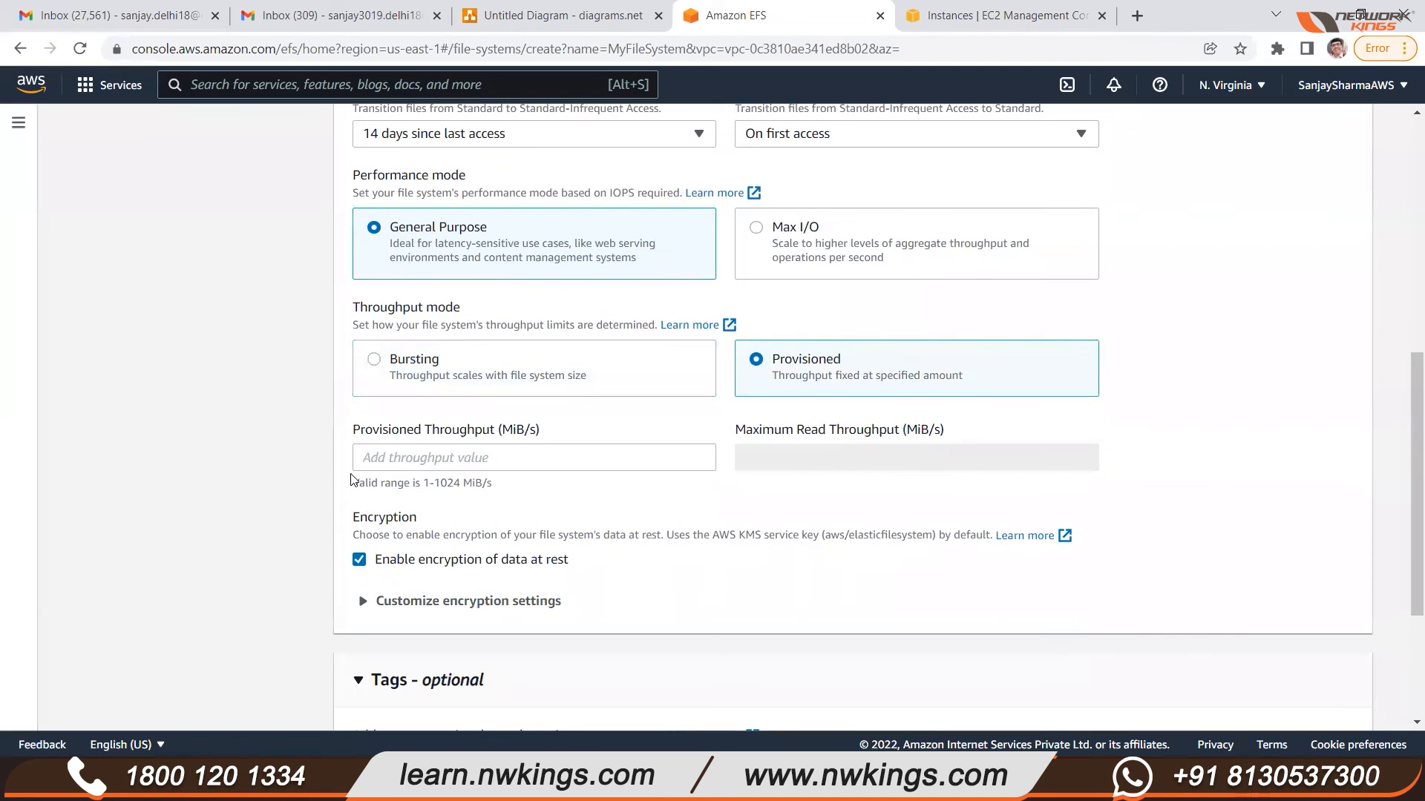
drag(353, 483, 508, 492)
click(421, 460)
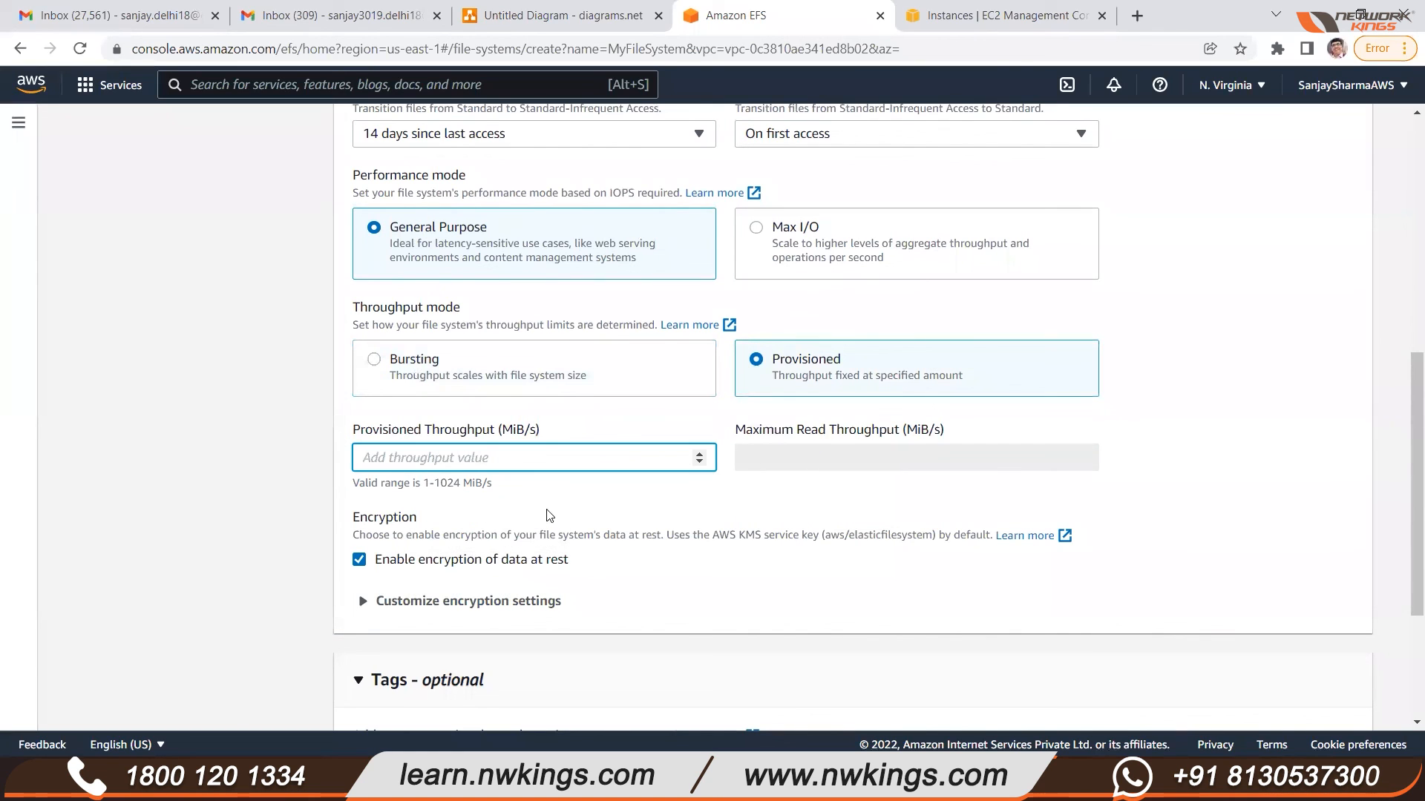
text(1)
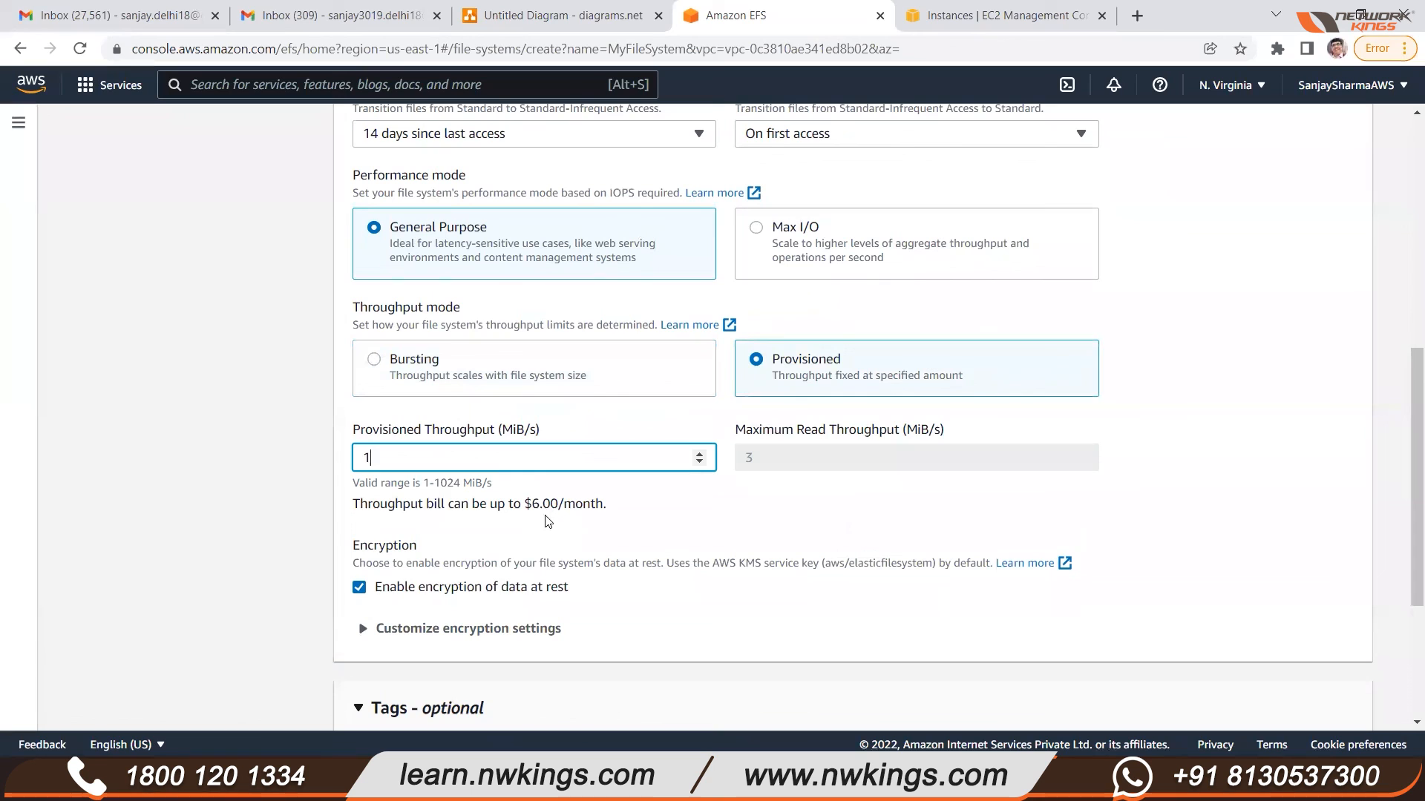
double_click(375, 460)
click(526, 500)
drag(527, 501, 615, 509)
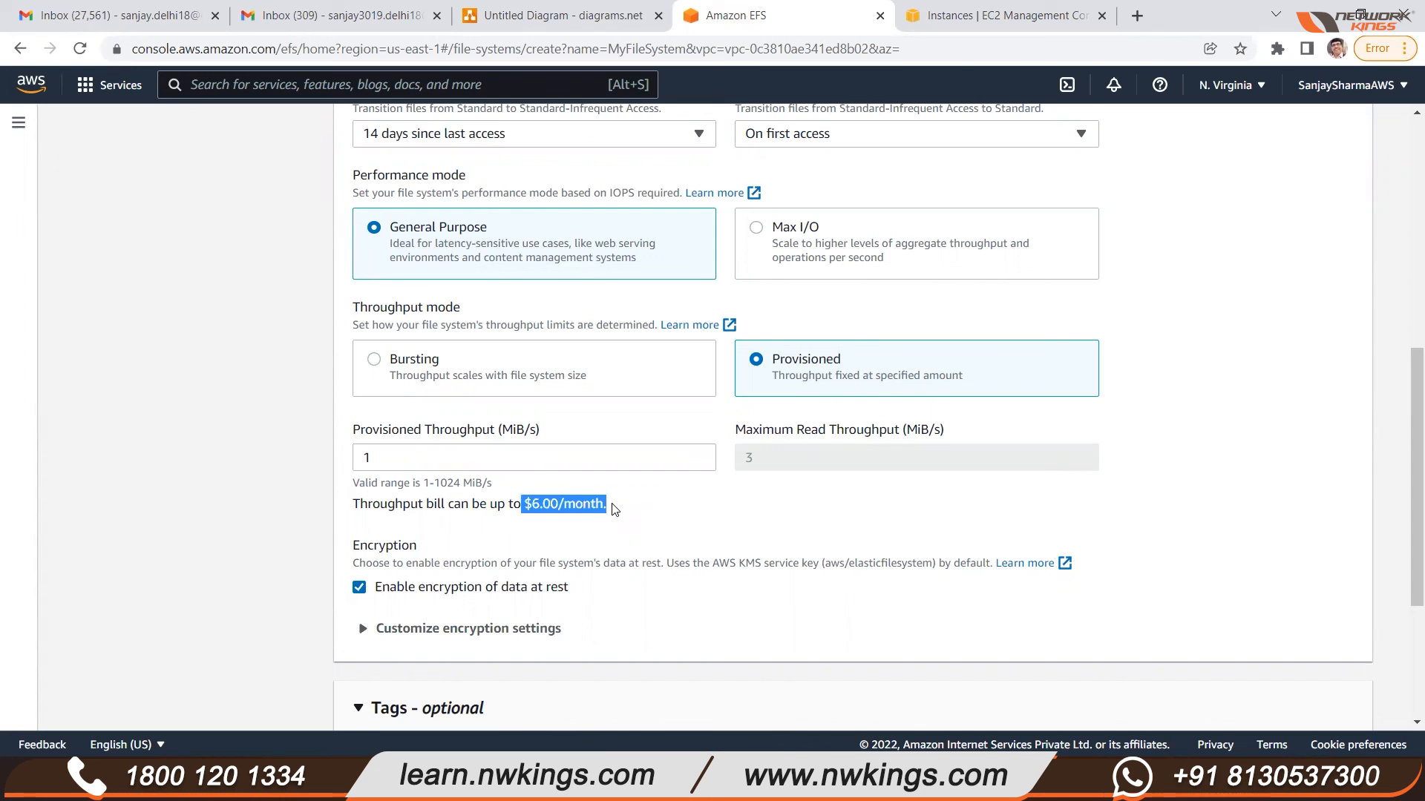
Set the provisioned throughput to 10 MiB/s and examine the estimated monthly throughput bill.
click(430, 453)
drag(370, 458, 310, 440)
text(10)
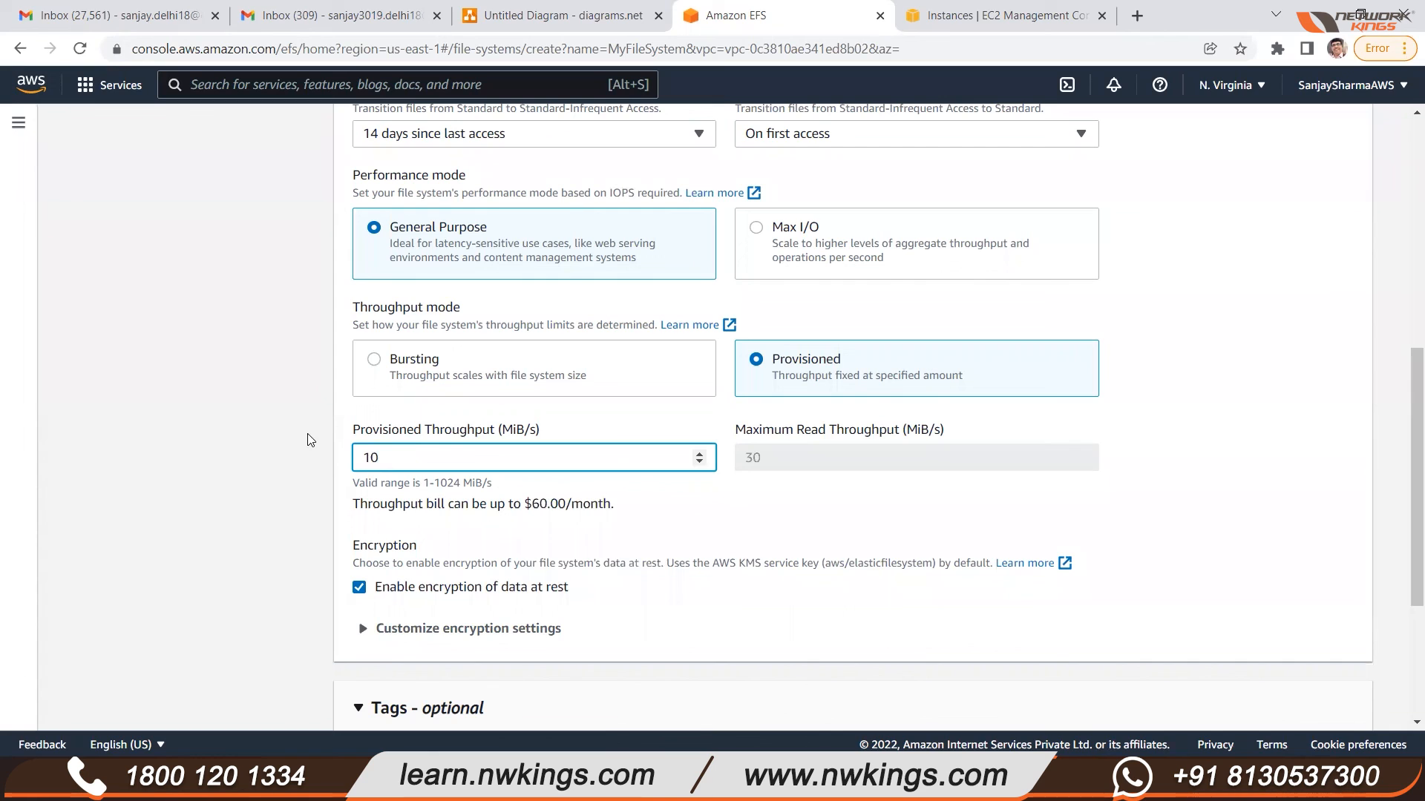
drag(524, 504, 619, 506)
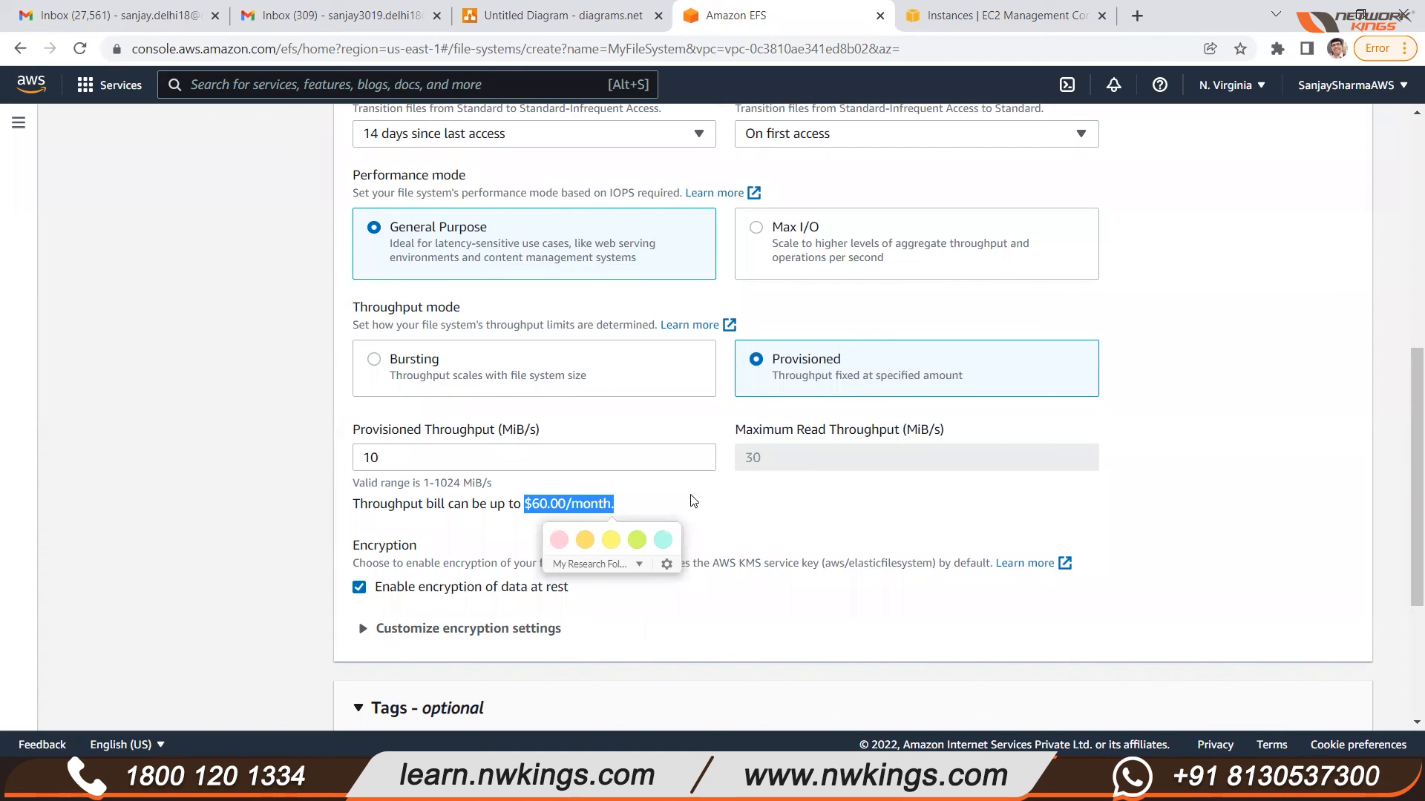
Set the provisioned throughput to 1000 MiB/s to compare its monthly cost.
drag(400, 454, 318, 444)
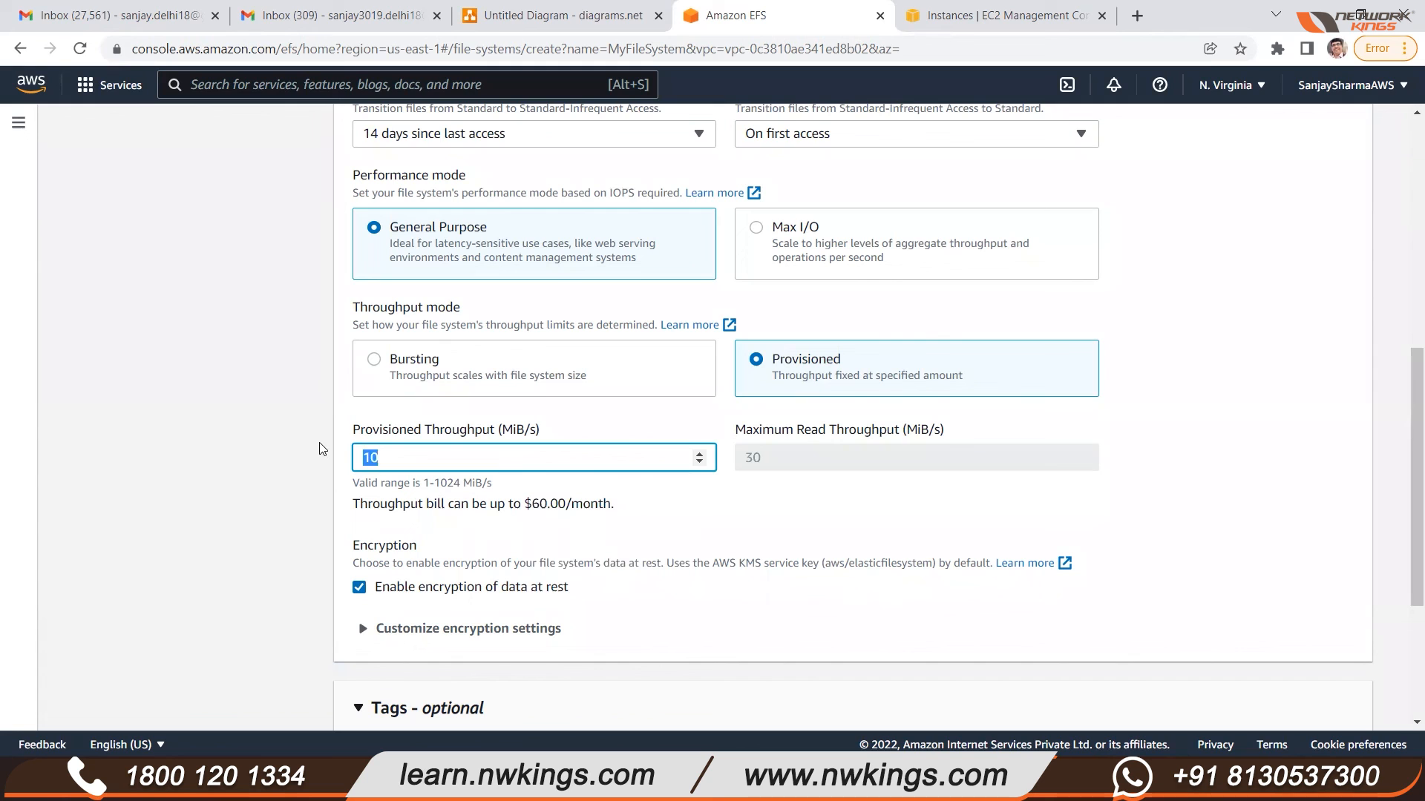
text(1)
text(00)
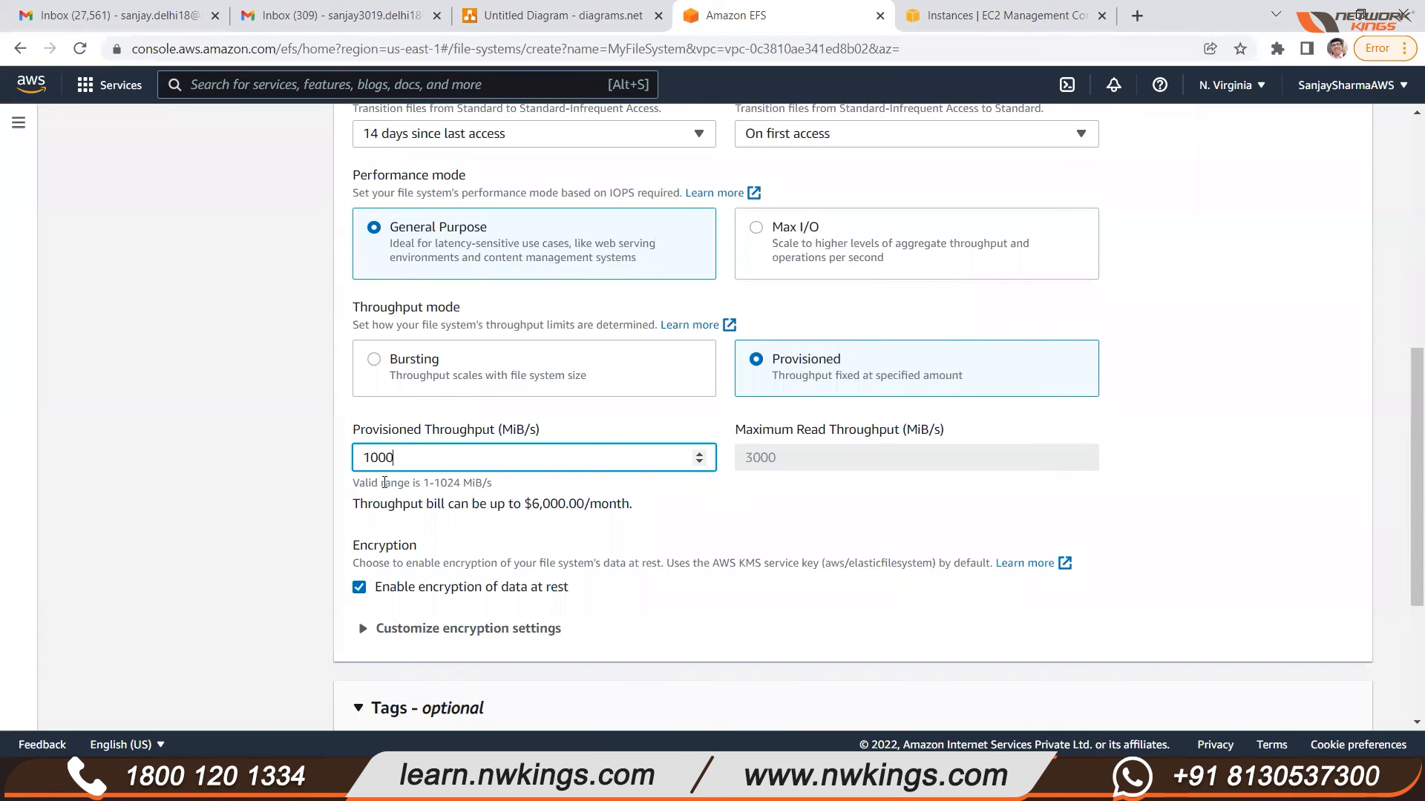
Switch the throughput mode to Bursting and back to Provisioned, leaving the throughput value empty.
drag(409, 455, 234, 441)
click(380, 376)
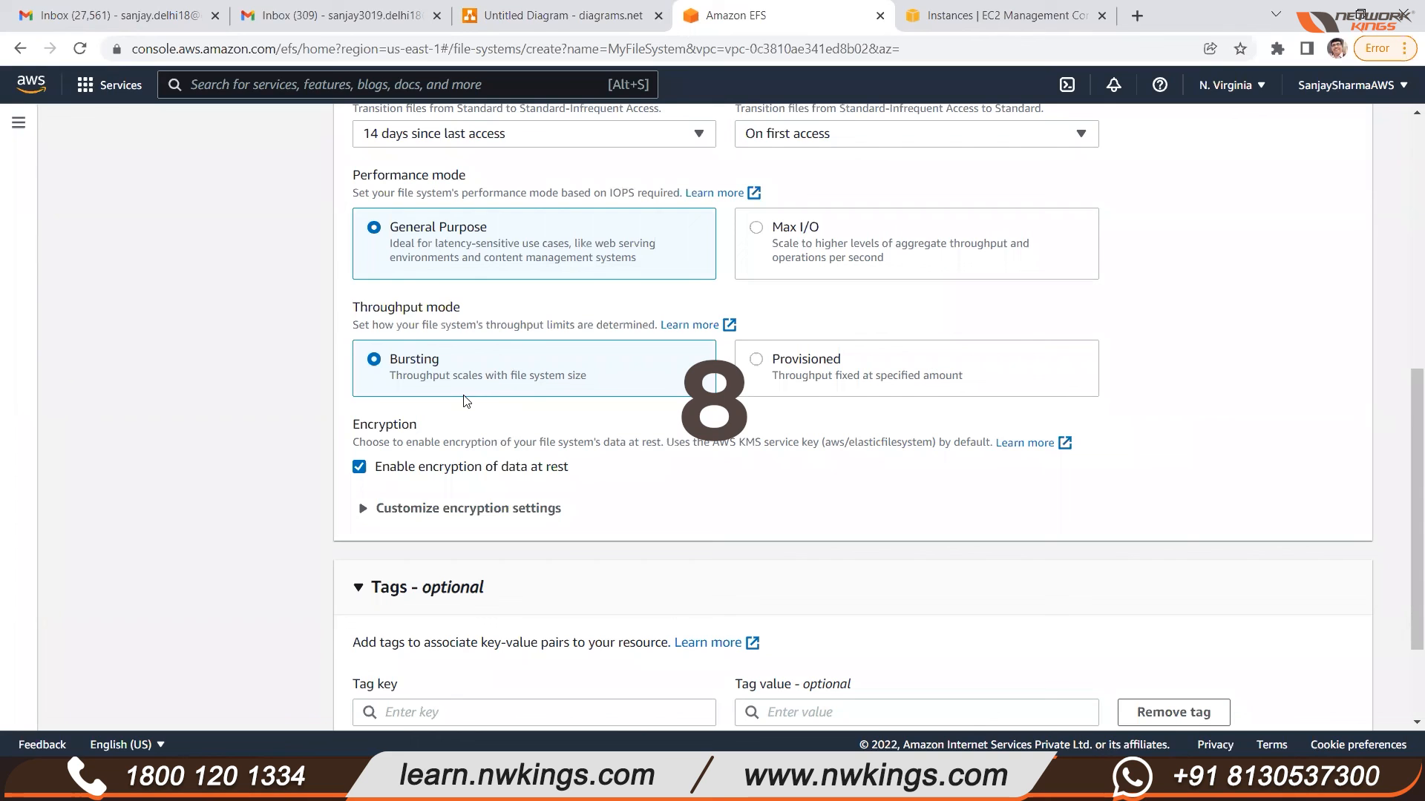
click(784, 365)
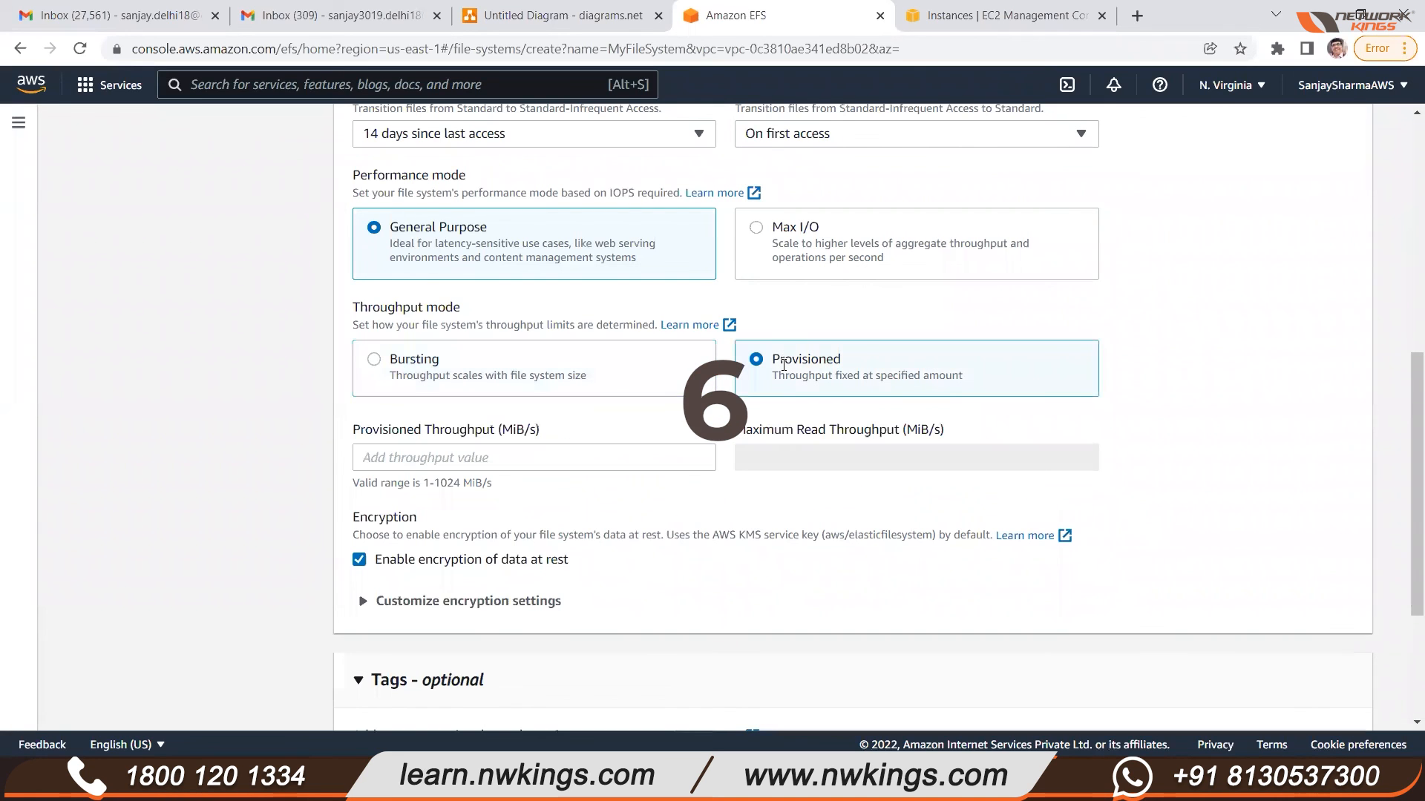